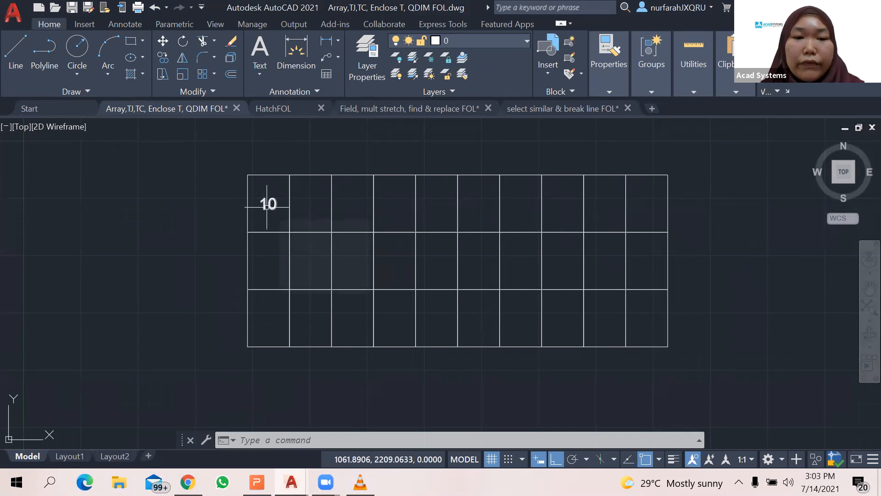
- Copy the "10" text from the first cell across the table's top row as a 10-item array, one per cell
type("co")
key("Return")
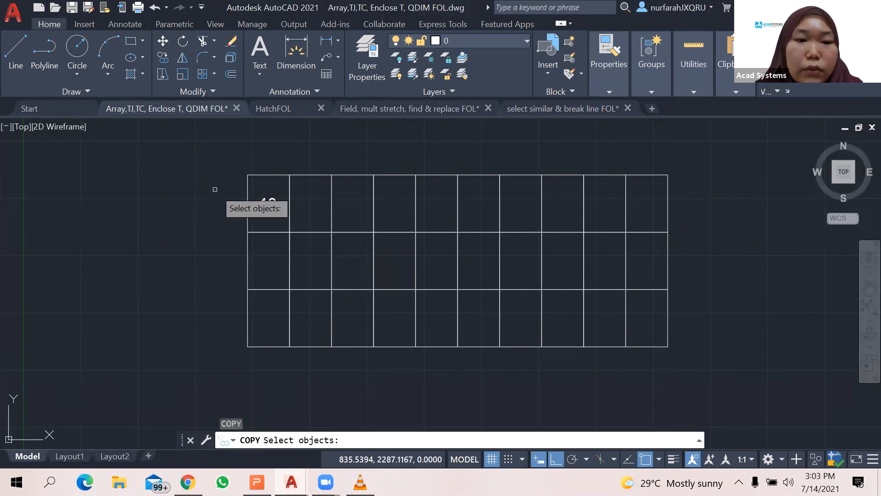
left_click(279, 192)
left_click(261, 219)
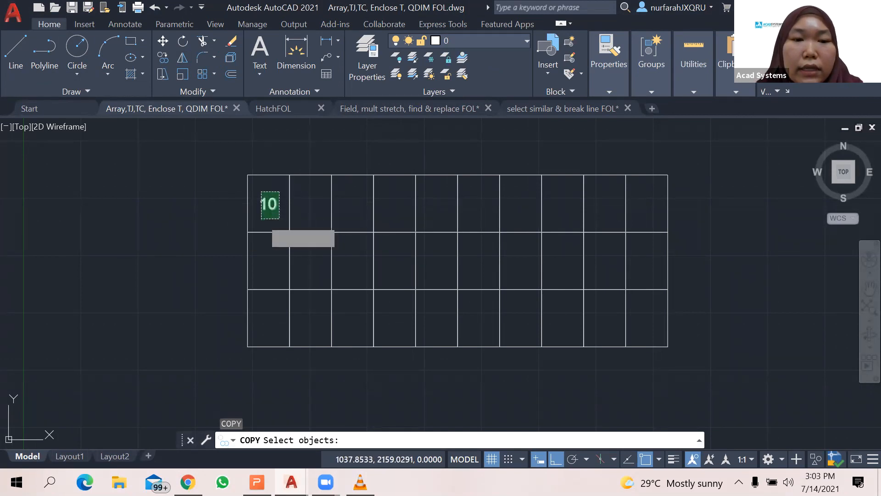
key("Return")
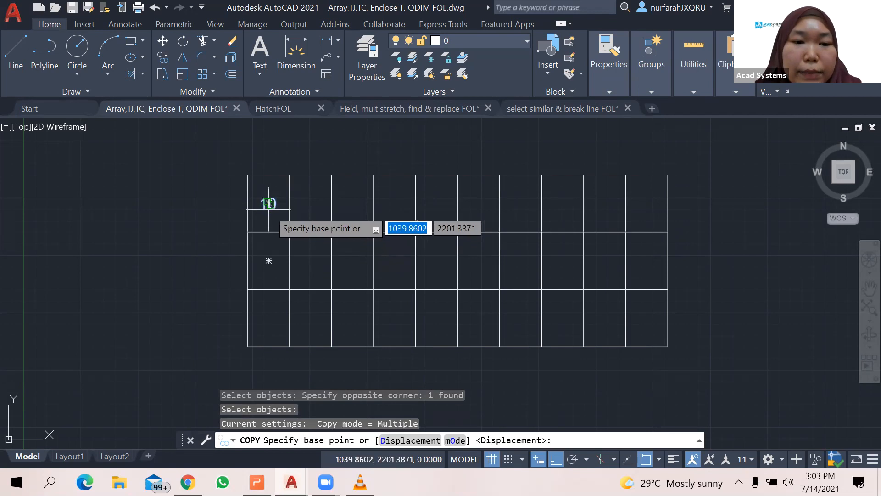
left_click(269, 203)
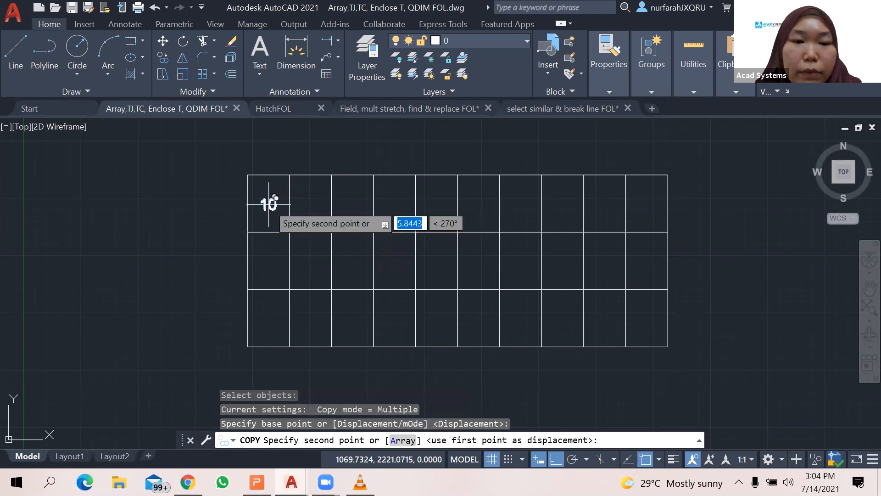
left_click(412, 440)
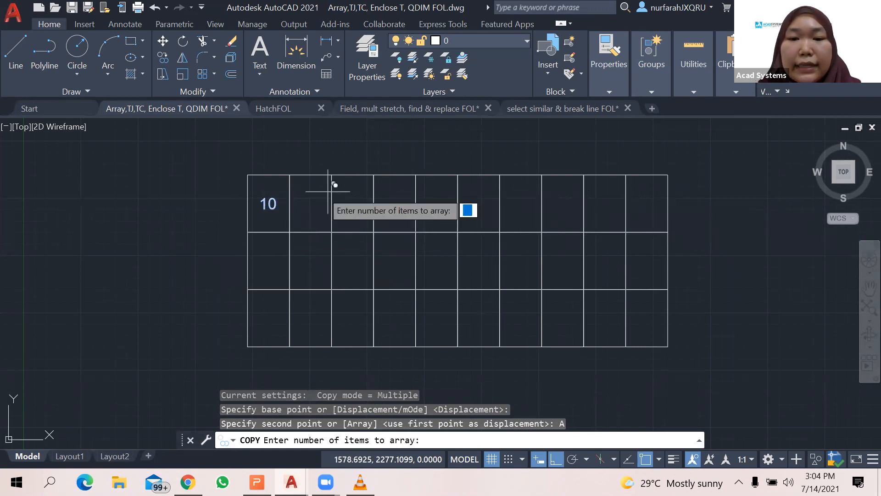
type("10")
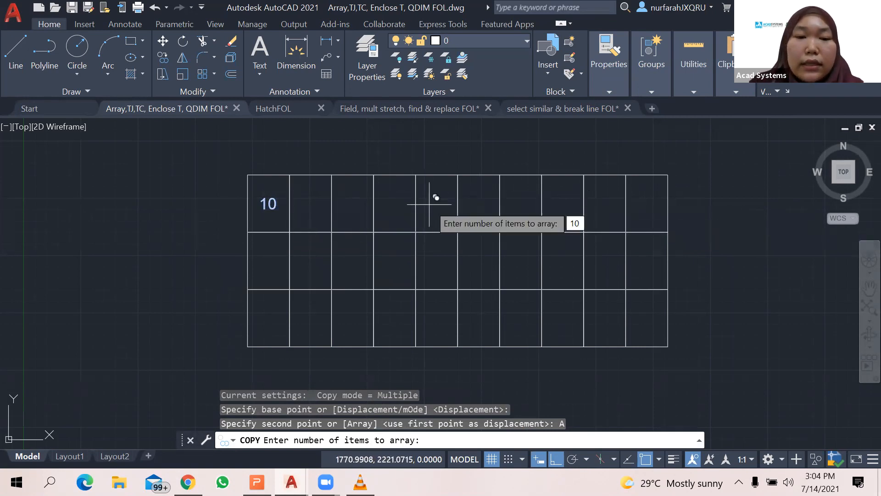
key("Return")
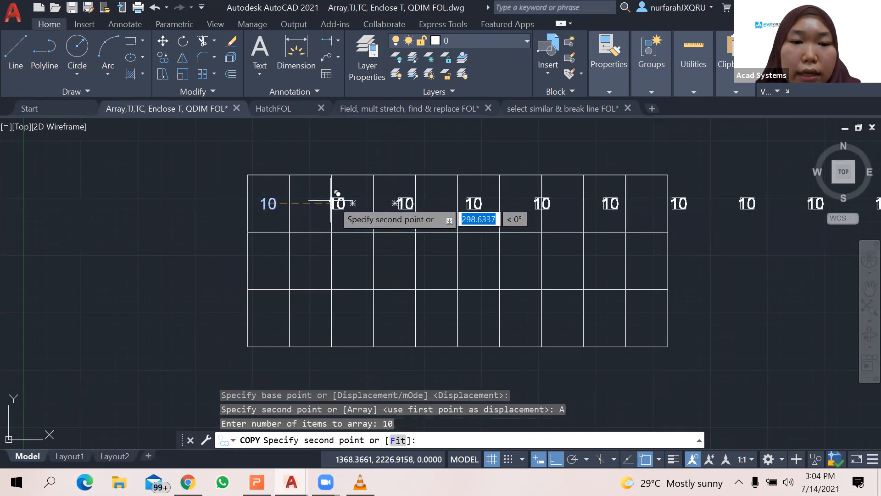
left_click(310, 200)
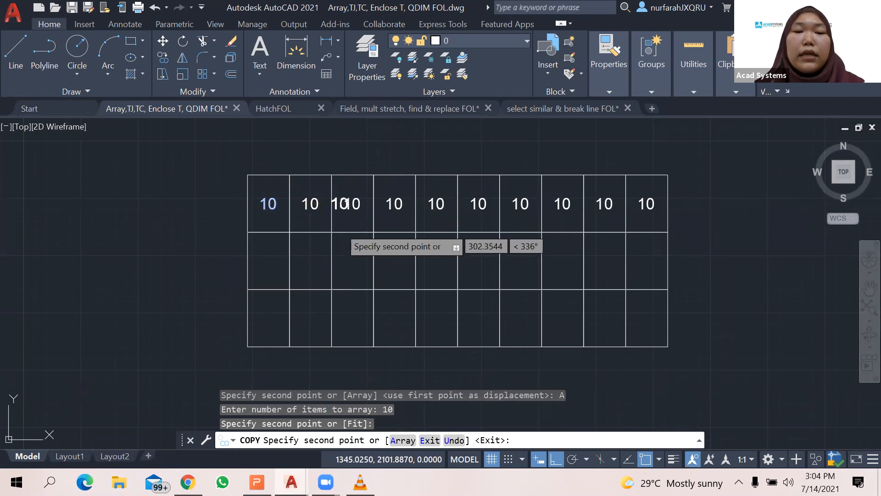
key("Escape")
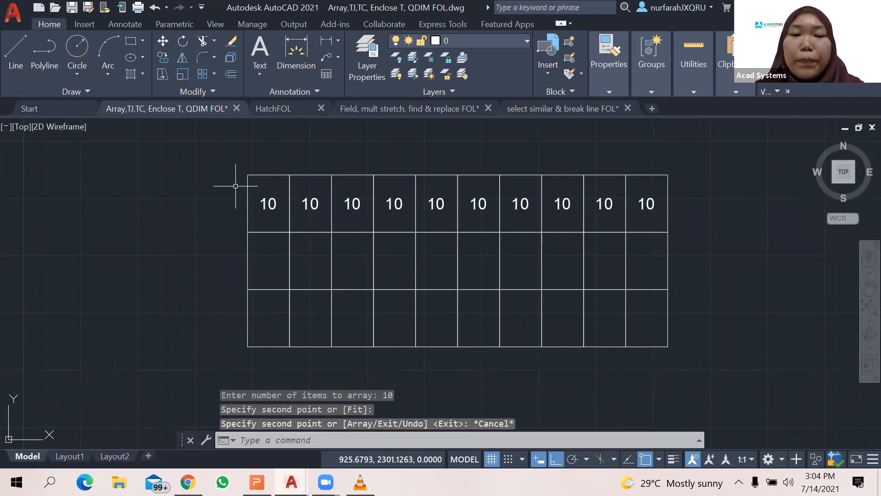
- Copy the top row of ten texts down through the table's lower rows as a 3-item array, one per row
left_click(236, 186)
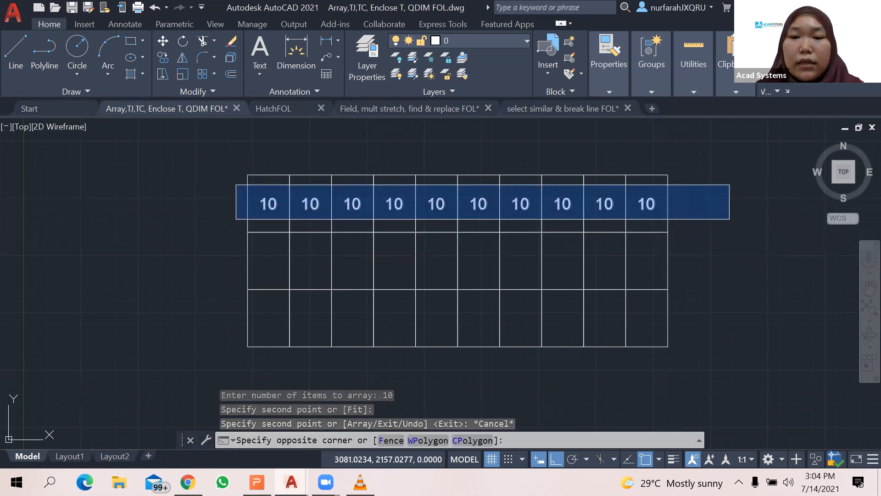
left_click(730, 219)
type("c")
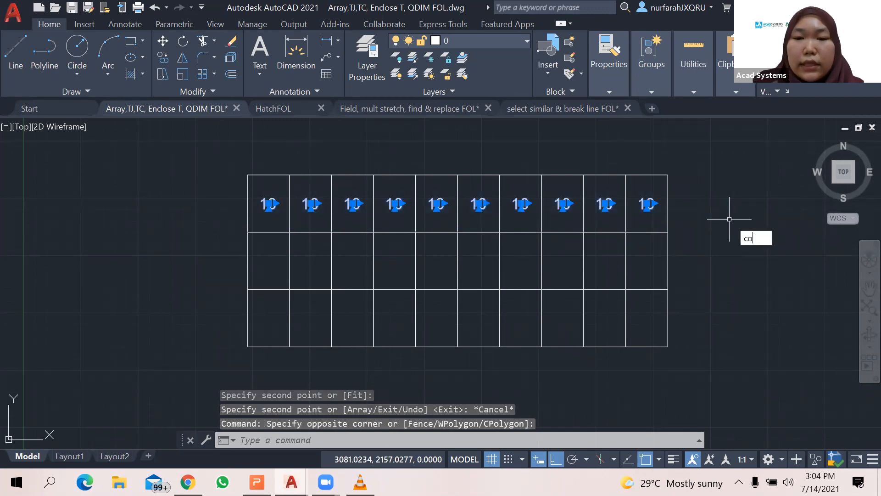
type("o")
key("Return")
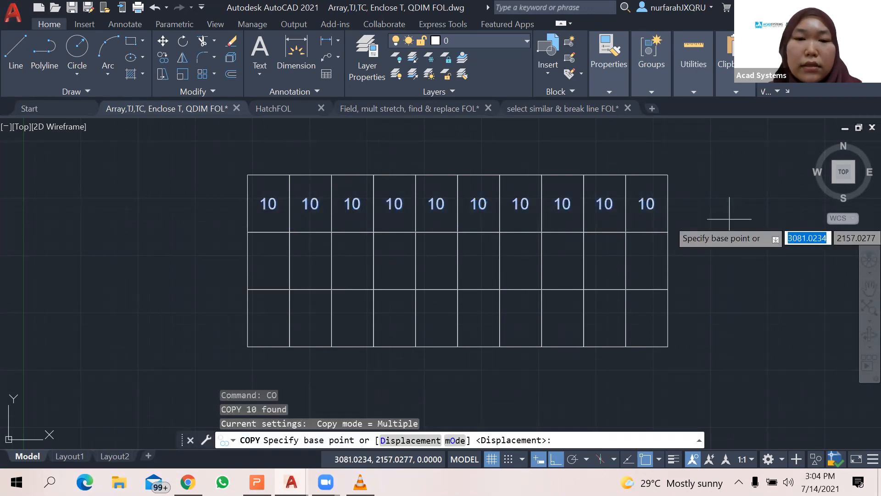
left_click(267, 204)
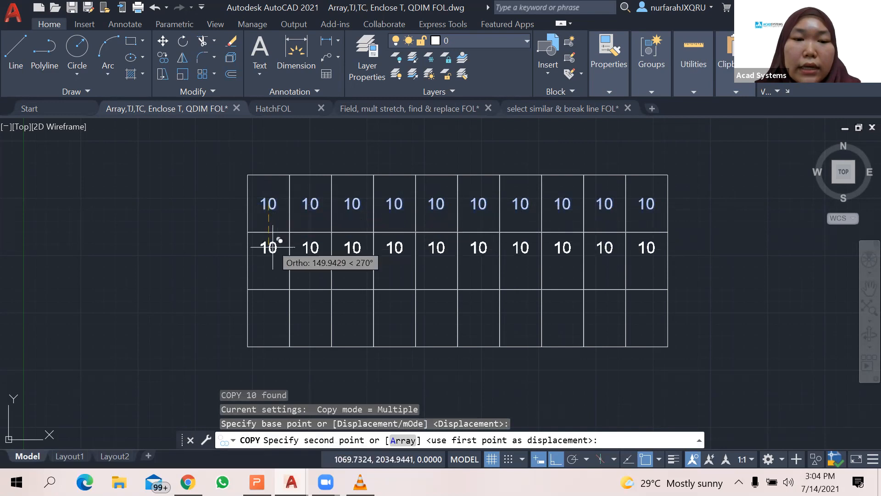
left_click(403, 439)
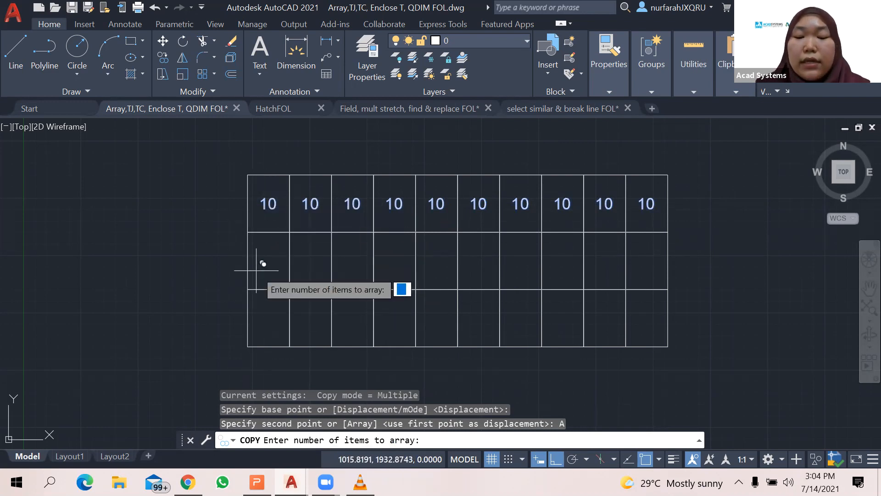
key("Return")
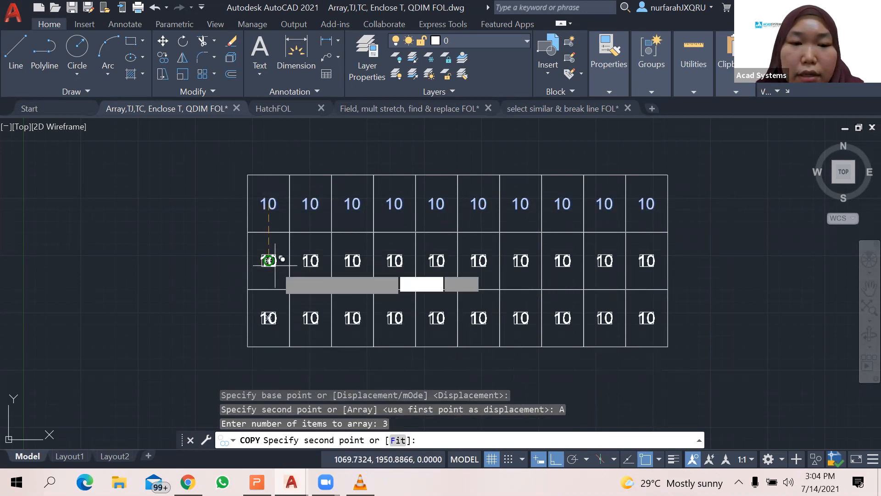
left_click(269, 260)
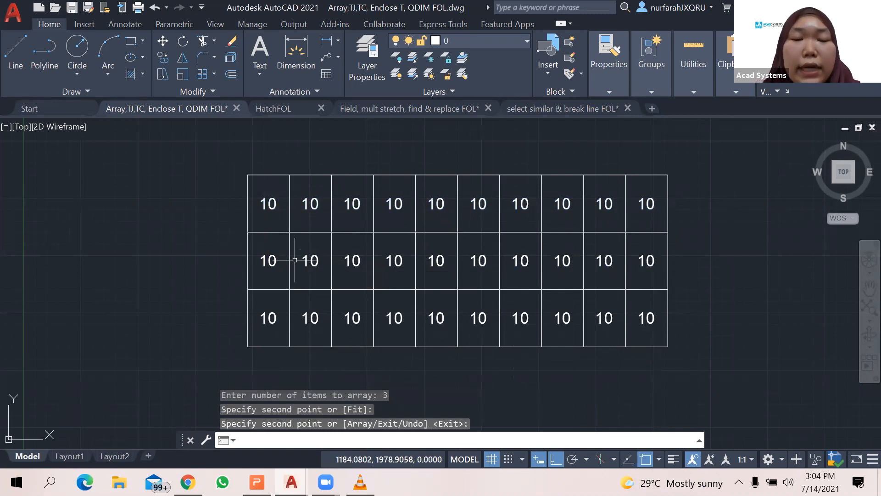
key("Return")
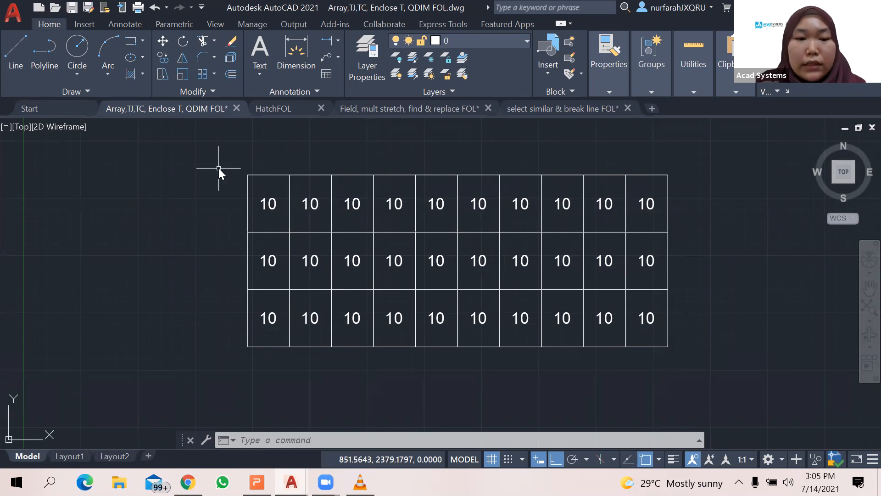
- Number the top row's texts with TCOUNT, sorted by X, with start and increment 1,1 and Overwrite placement
type("T")
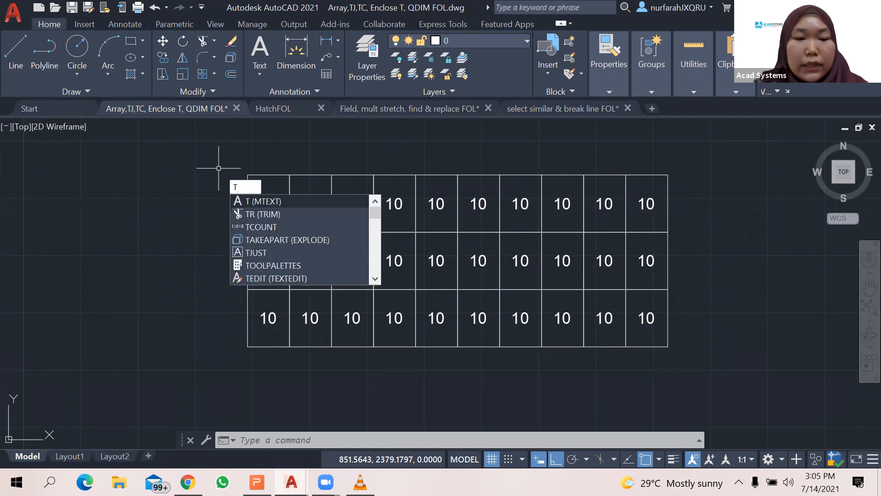
type("C")
key("Return")
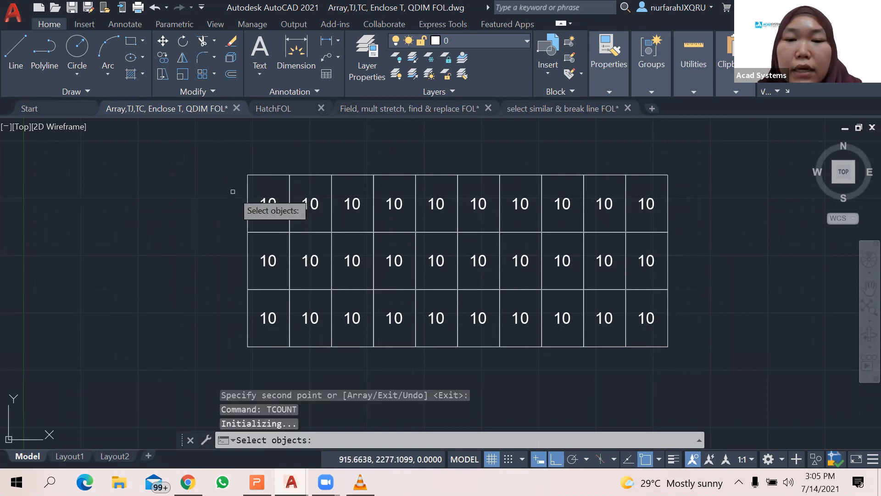
left_click(232, 186)
left_click(689, 224)
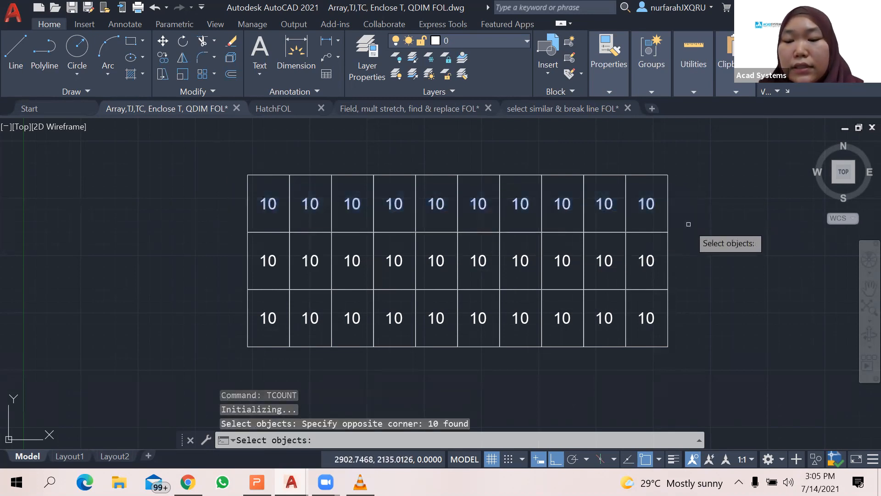
key("Return")
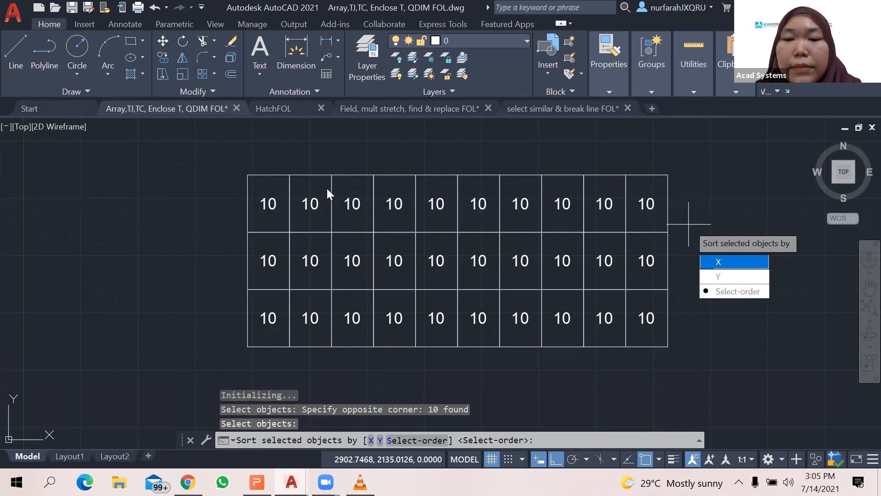
left_click(720, 263)
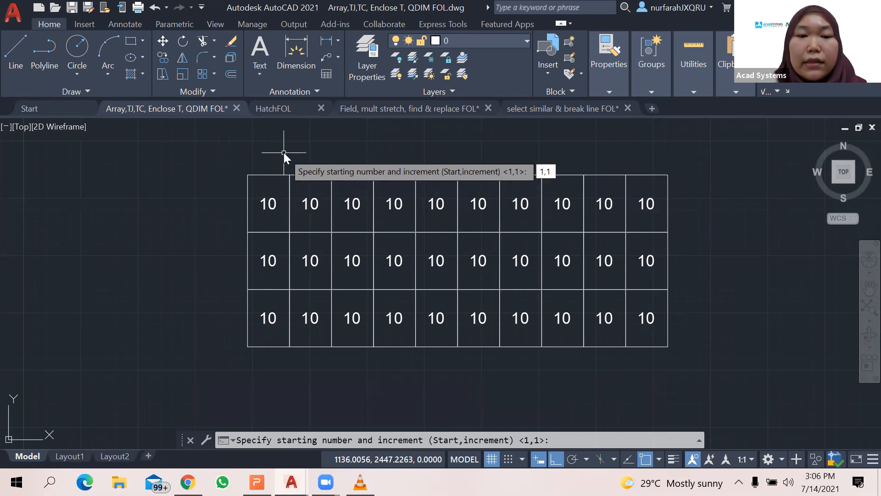
key("Return")
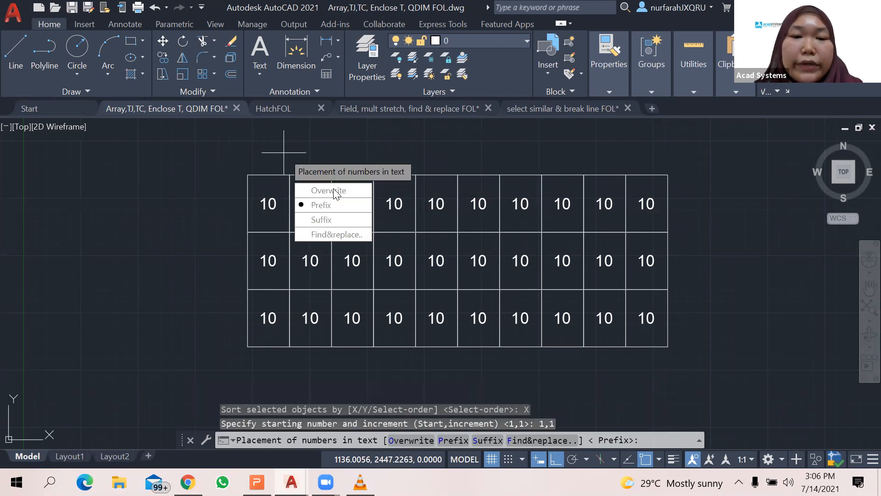
left_click(334, 193)
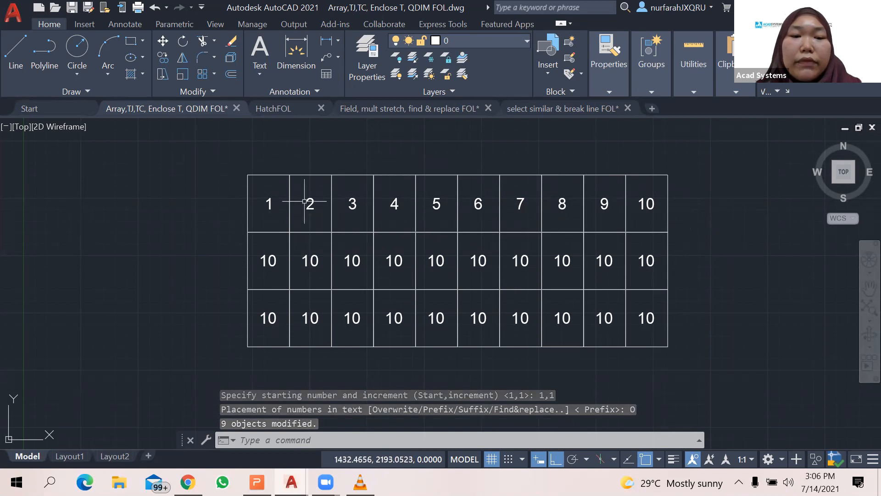
left_click(232, 246)
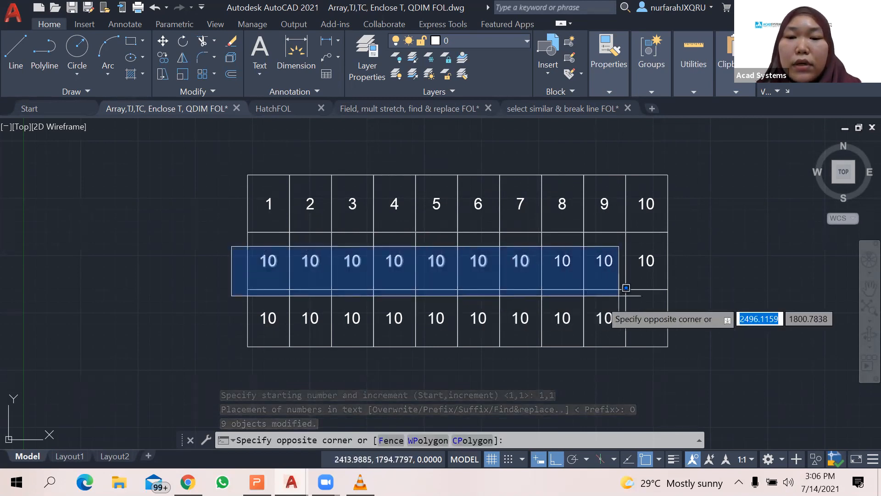
left_click(677, 277)
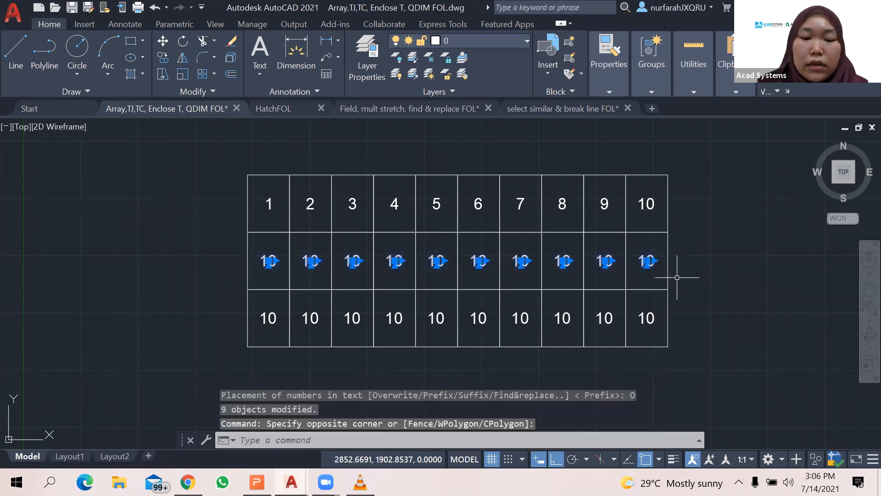
type("TC")
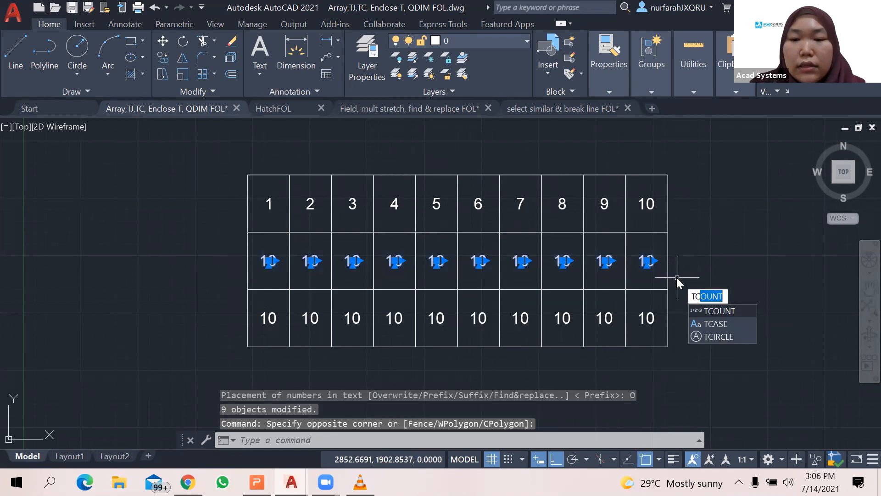
key("Return")
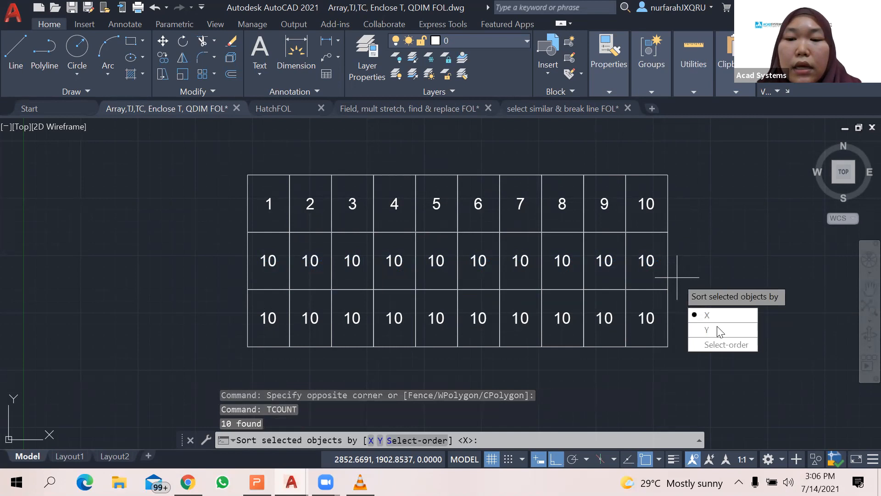
key("Return")
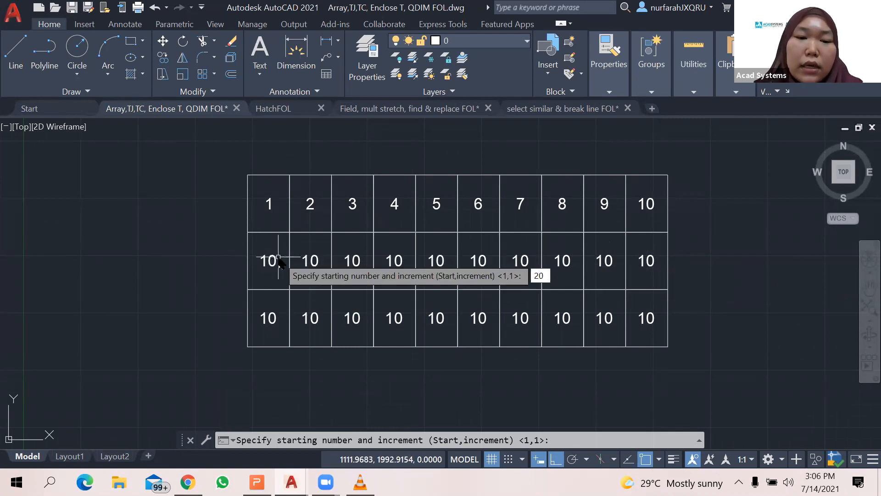
key("Return")
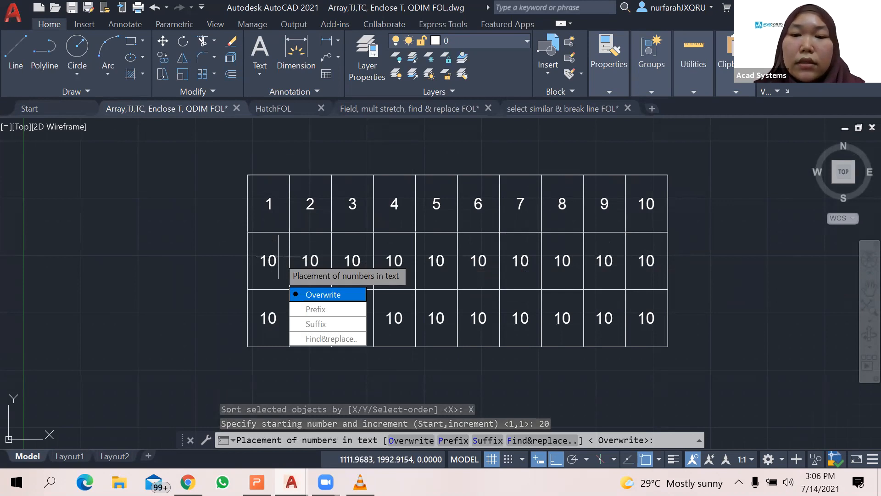
key("Escape")
- Number the middle row's ten texts with TCOUNT, sorted by X, with start and increment 20,-1 and Overwrite placement
left_click(240, 242)
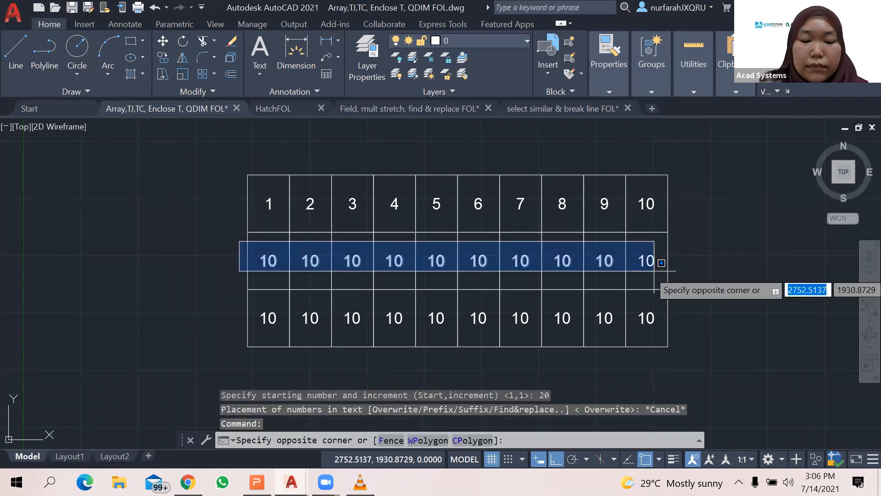
left_click(655, 271)
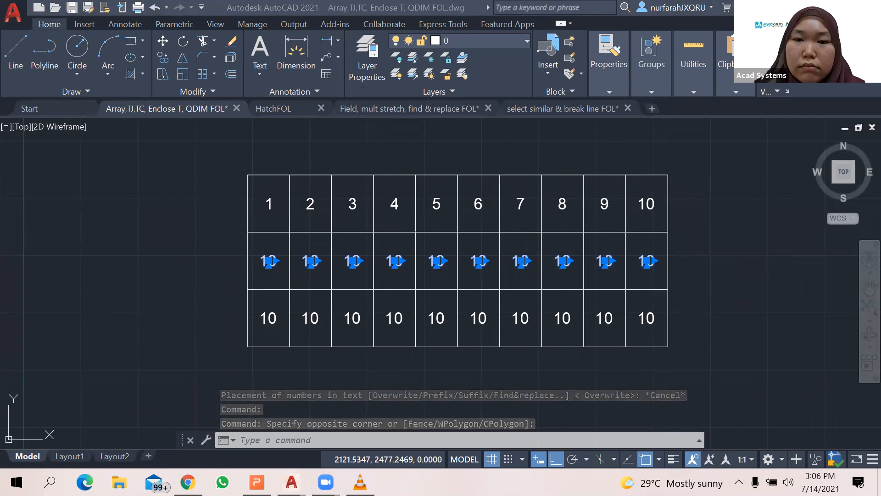
type("TCOUNT")
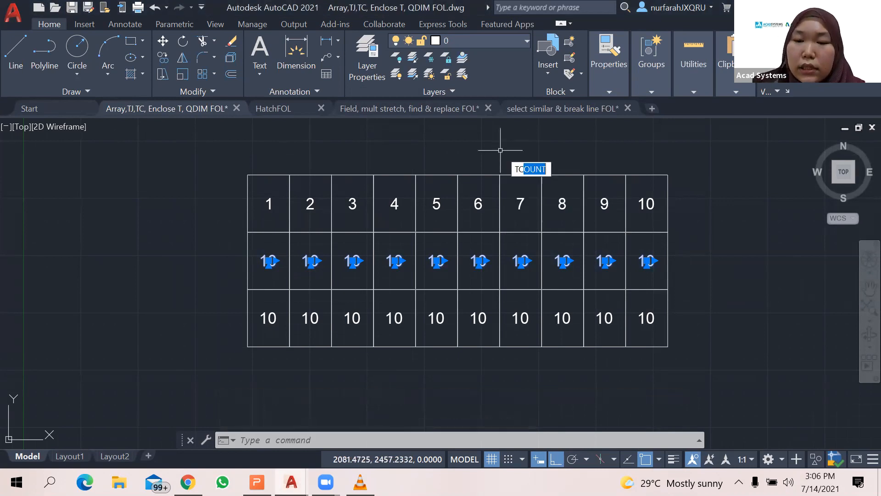
key("Return")
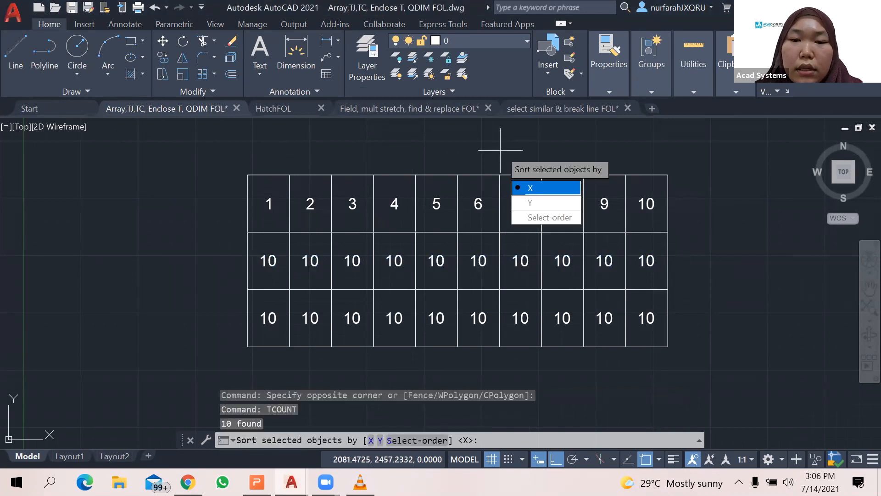
key("Return")
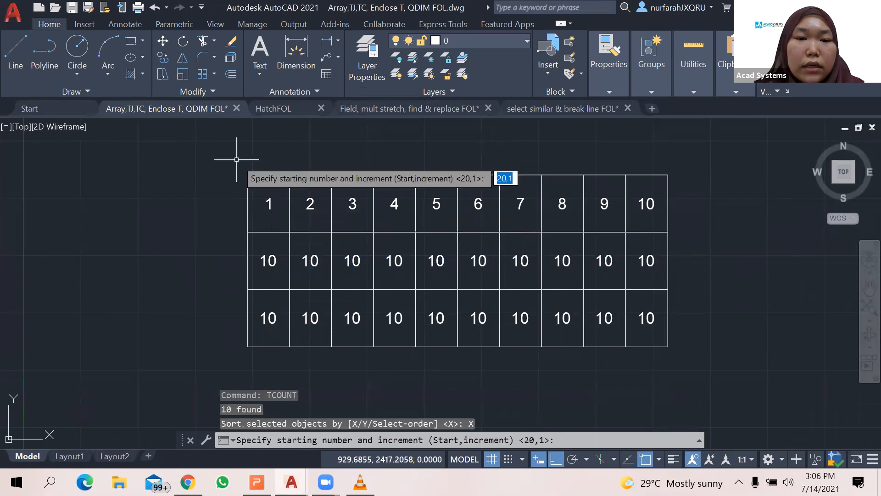
type("20,")
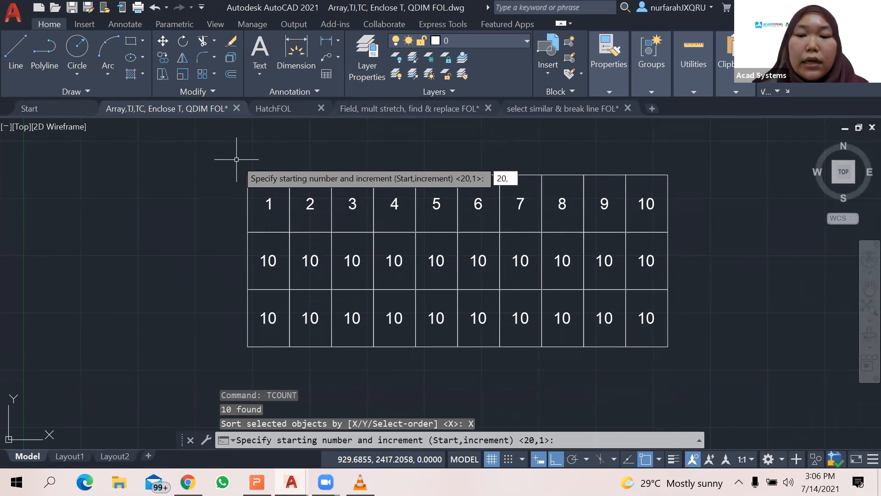
type("-1")
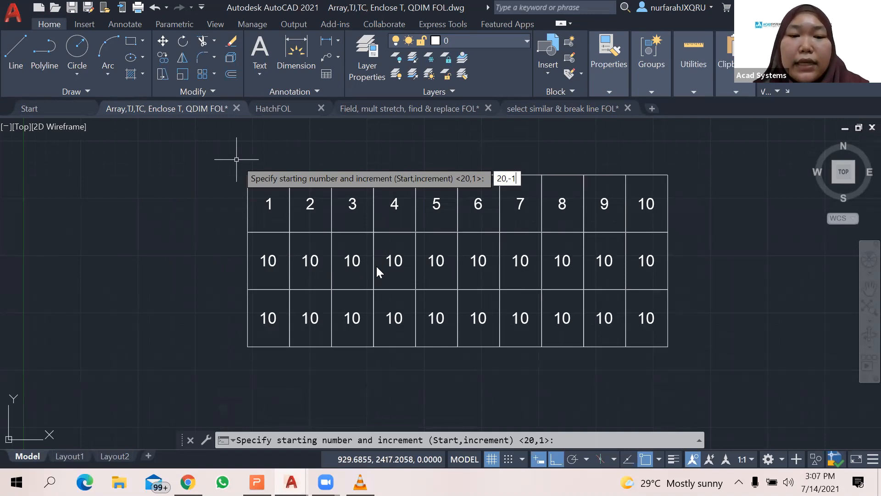
key("Return")
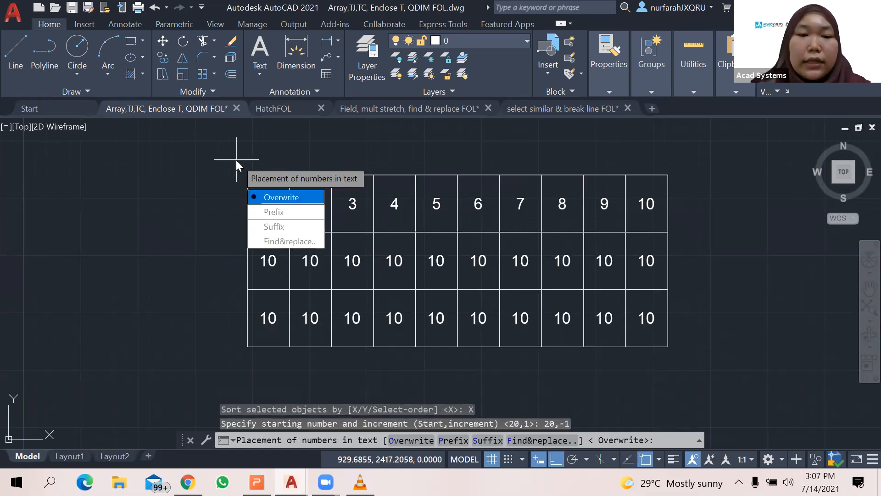
key("Return")
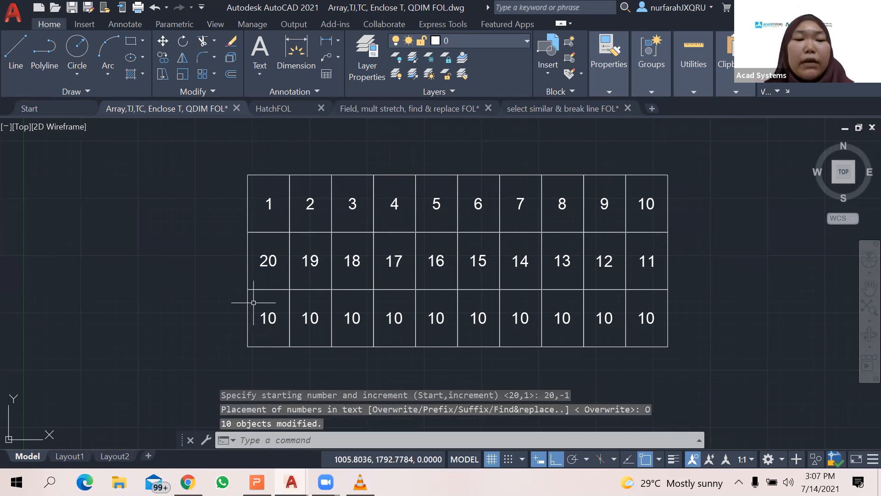
- Number the bottom row's ten texts with TCOUNT, sorted by X, with start and increment 21,1 and Overwrite placement
left_click(233, 307)
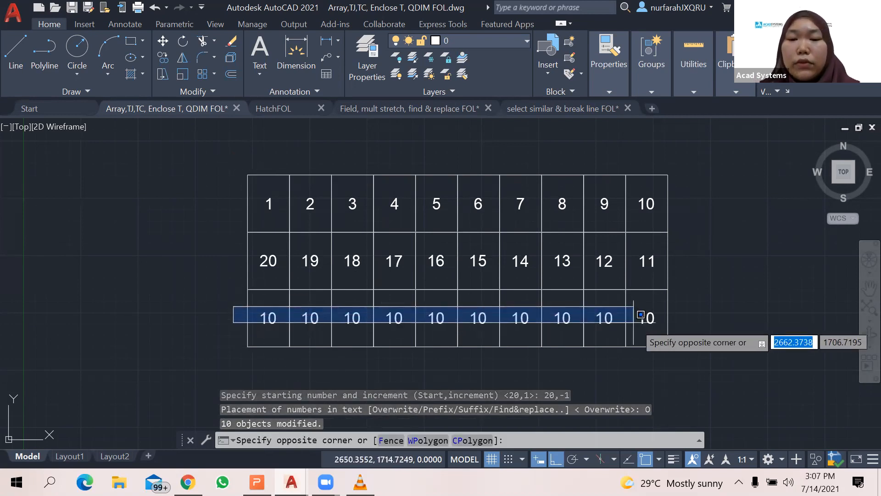
left_click(685, 325)
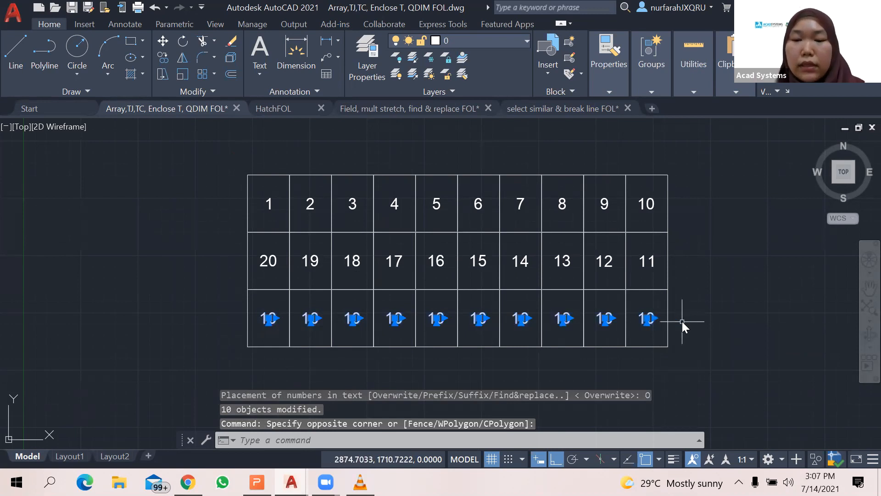
type("tcount")
key("Return")
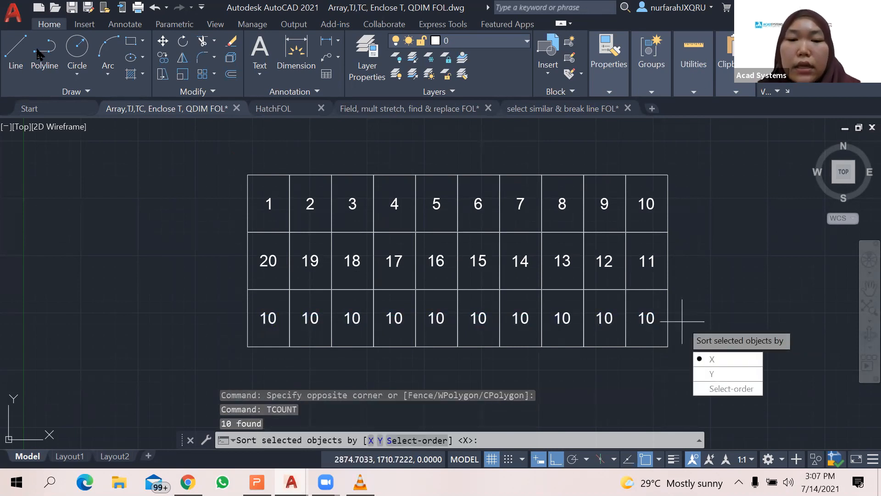
key("Return")
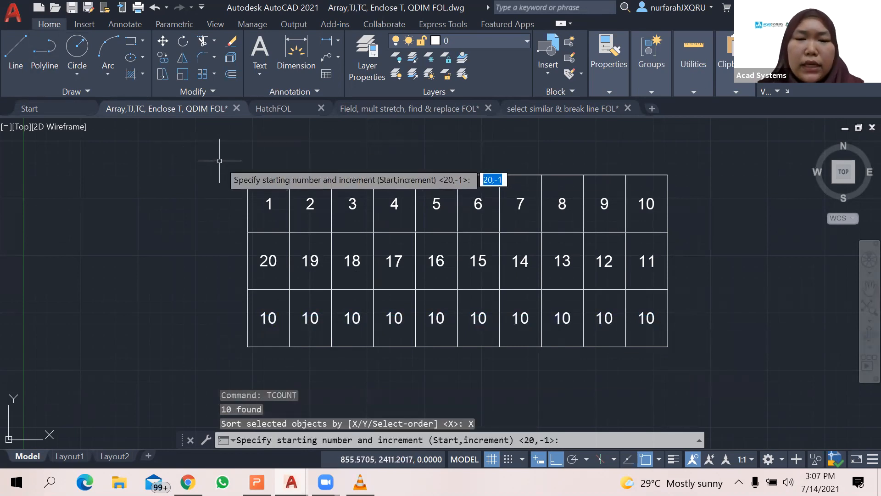
type("2")
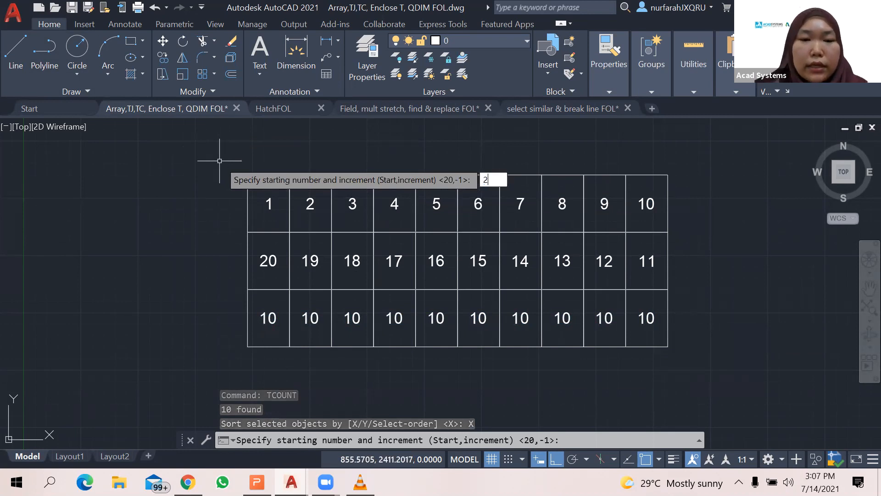
type("1,1")
key("Return")
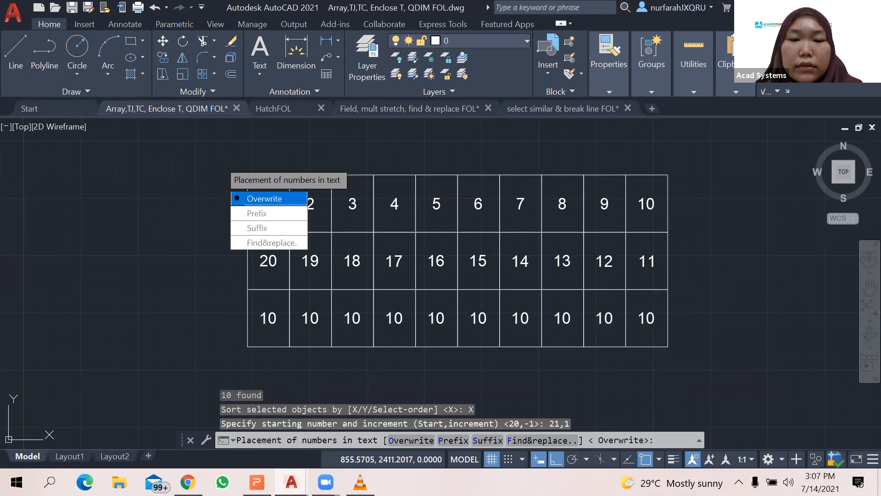
key("Return")
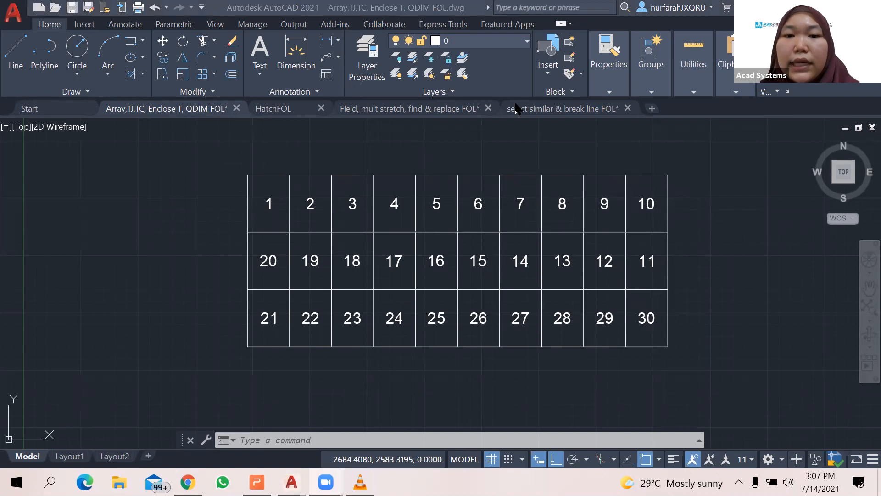
- Enclose all the table's numbers in circles of constant size, using a distance offset factor of 0.2
left_click(435, 24)
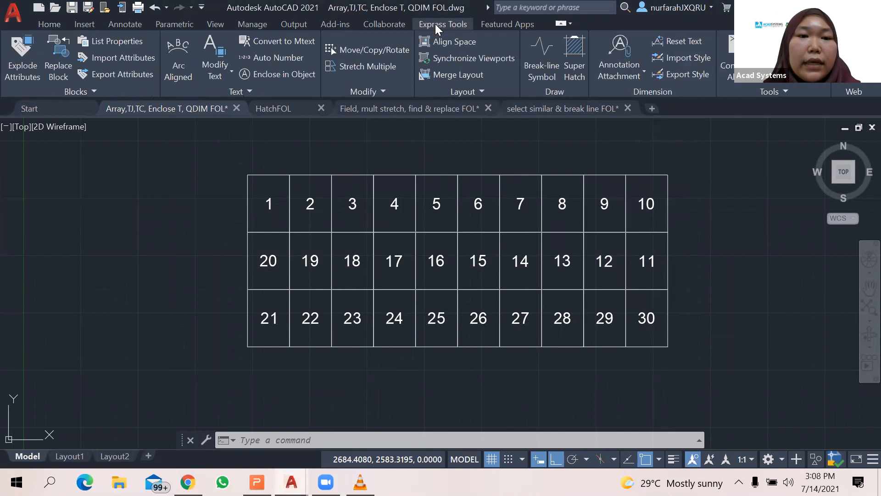
left_click(278, 74)
left_click(226, 189)
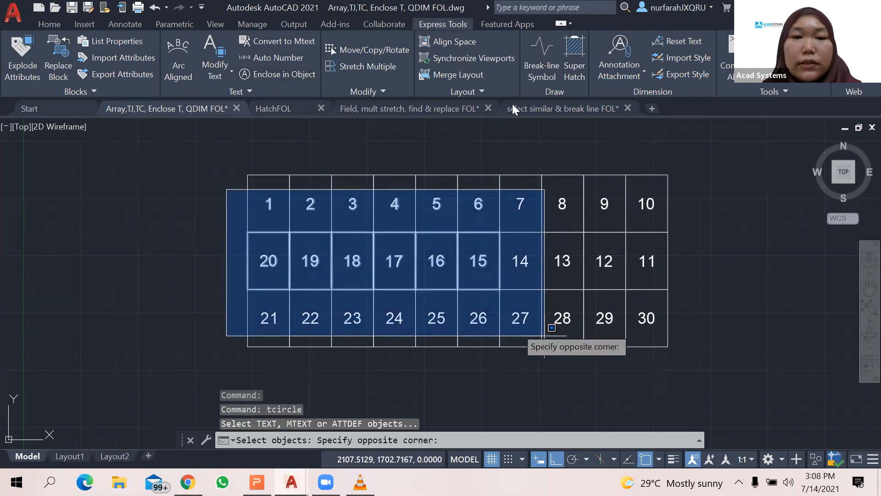
left_click(678, 337)
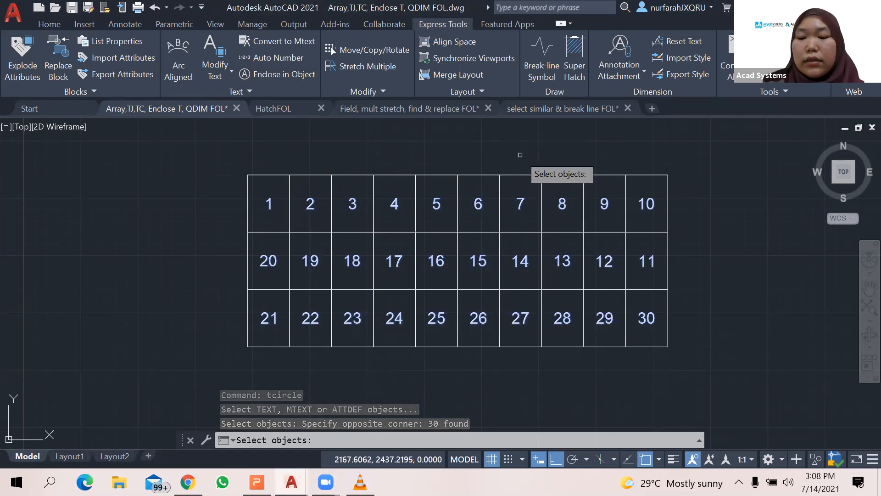
key("Return")
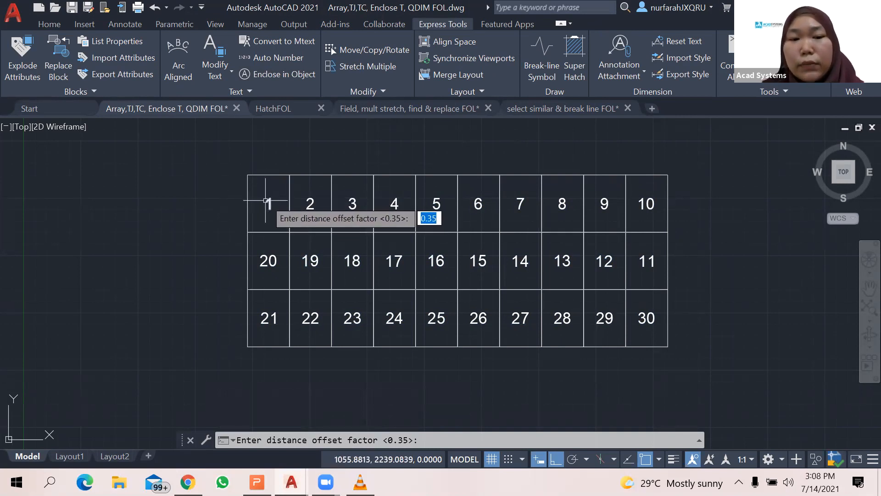
type("0.2")
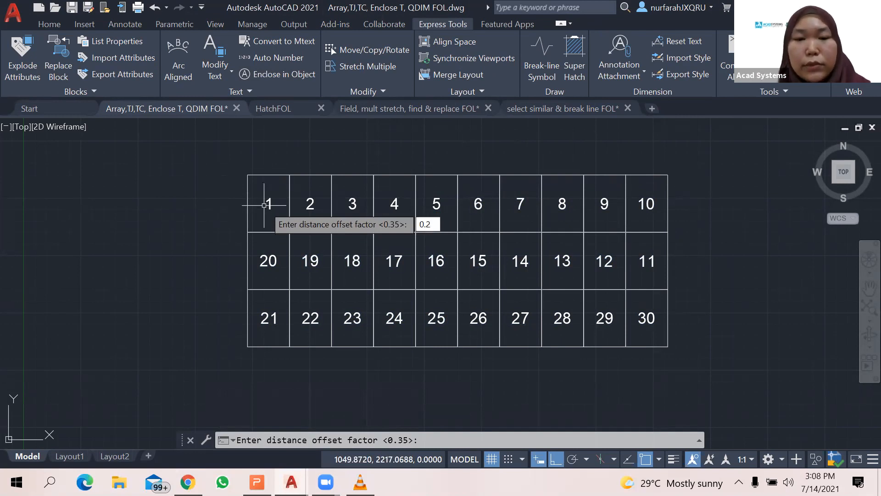
key("Return")
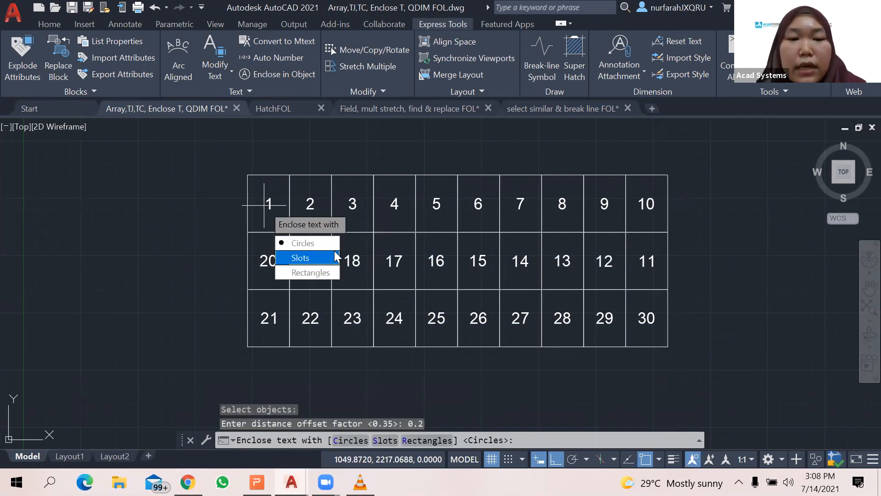
left_click(309, 243)
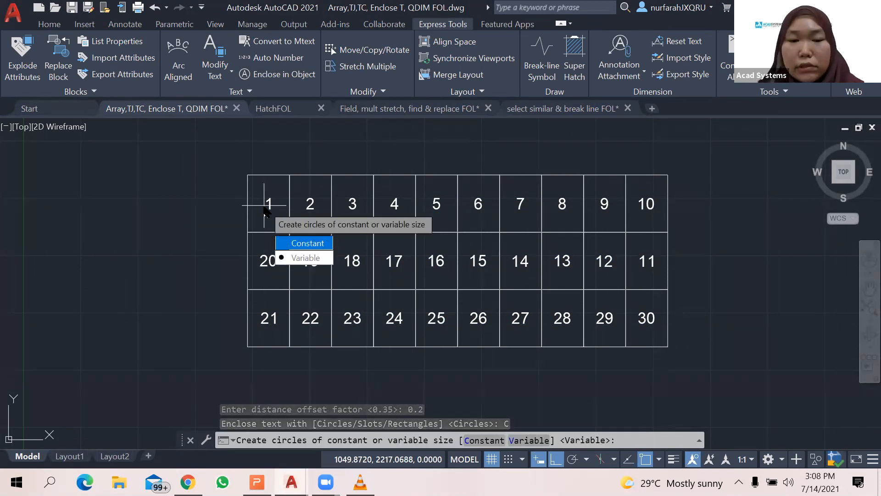
left_click(318, 243)
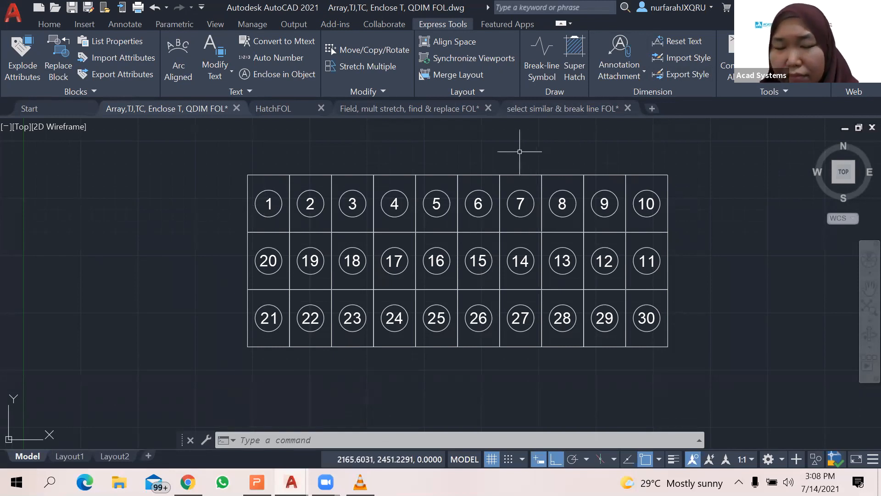
- Select the texts 1 and 2 in the top row and examine their grip points within the circles up close
left_click(273, 206)
scroll(272, 210, "up", 2)
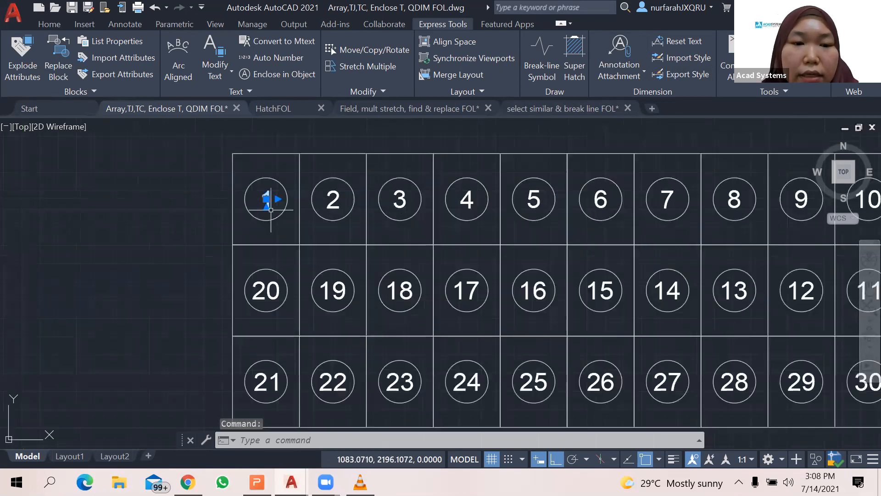
scroll(271, 209, "up", 2)
scroll(269, 201, "up", 4)
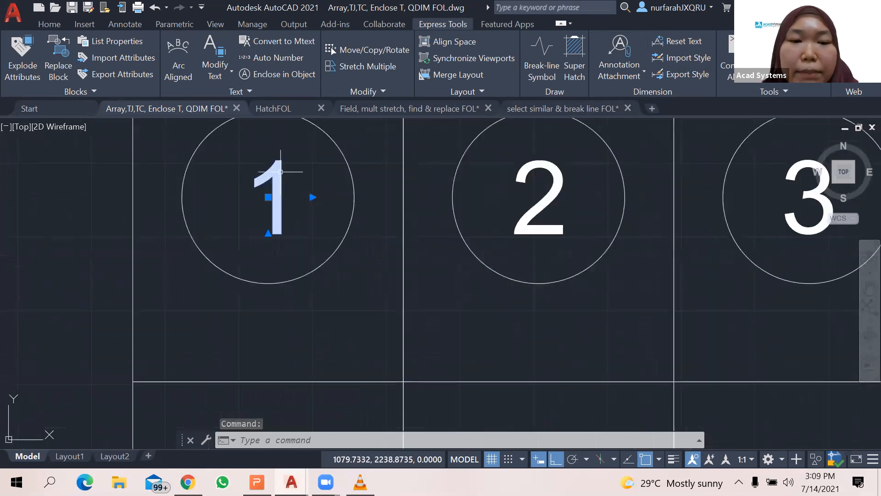
left_click(539, 197)
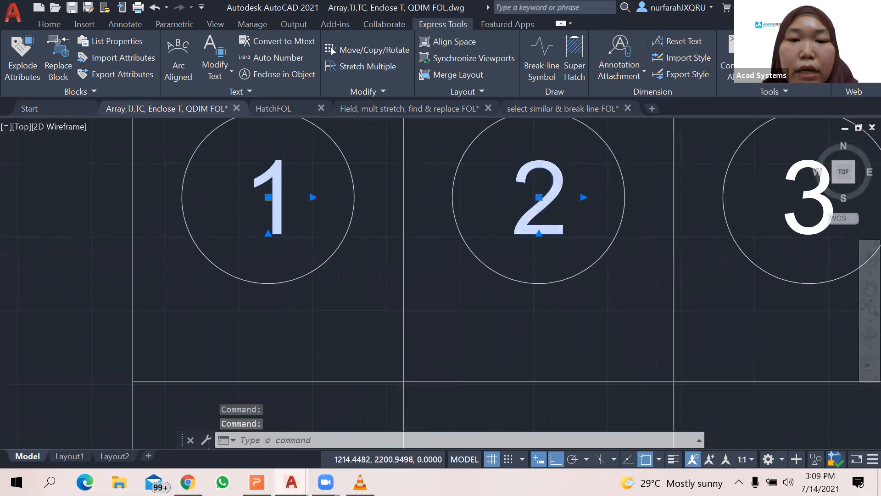
scroll(479, 235, "down", 2)
scroll(486, 235, "down", 4)
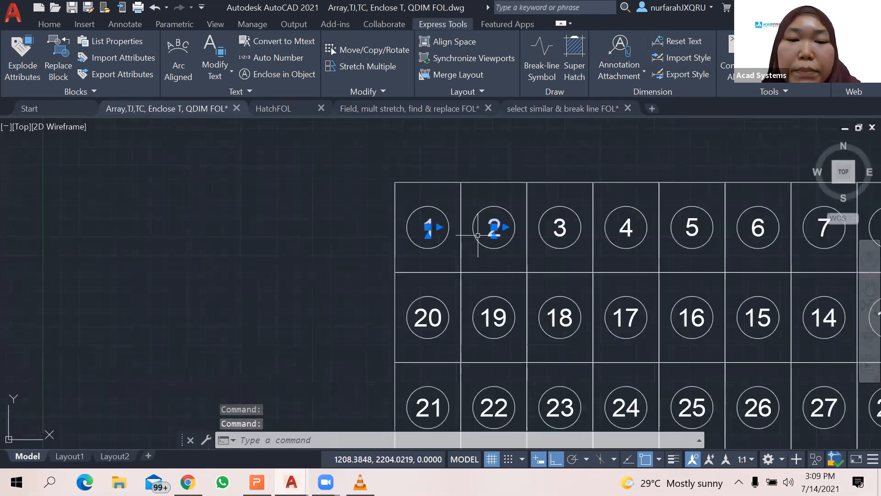
scroll(430, 240, "up", 2)
scroll(430, 241, "up", 2)
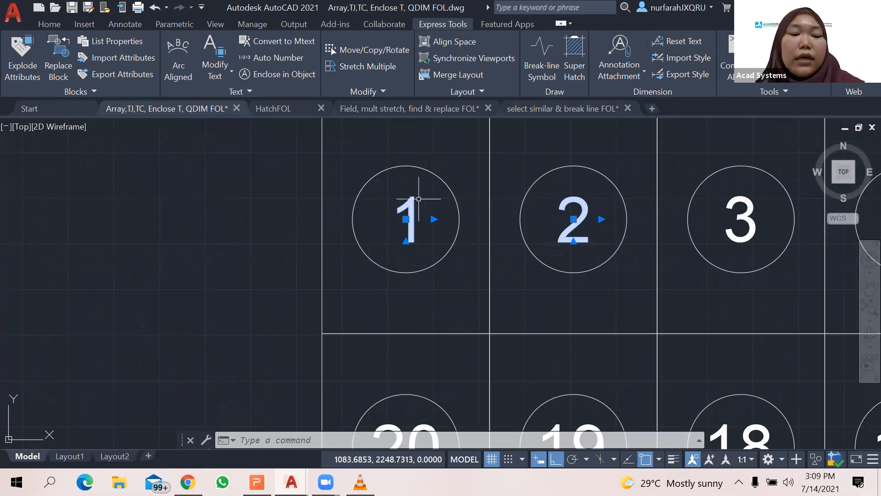
key("Escape")
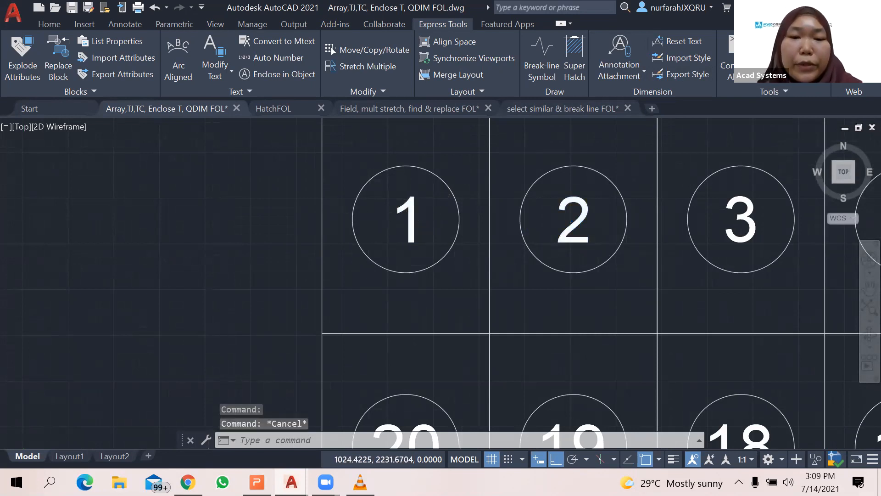
- Change the justification of the middle row's ten texts to TL (top left) with TJUST
scroll(364, 214, "down", 2)
scroll(362, 211, "down", 2)
middle_click_drag(364, 212, 337, 170)
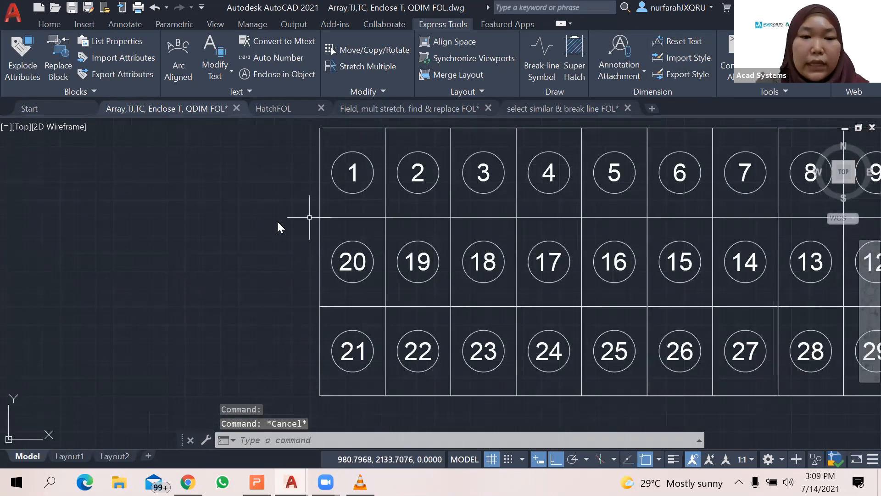
type("Tjust")
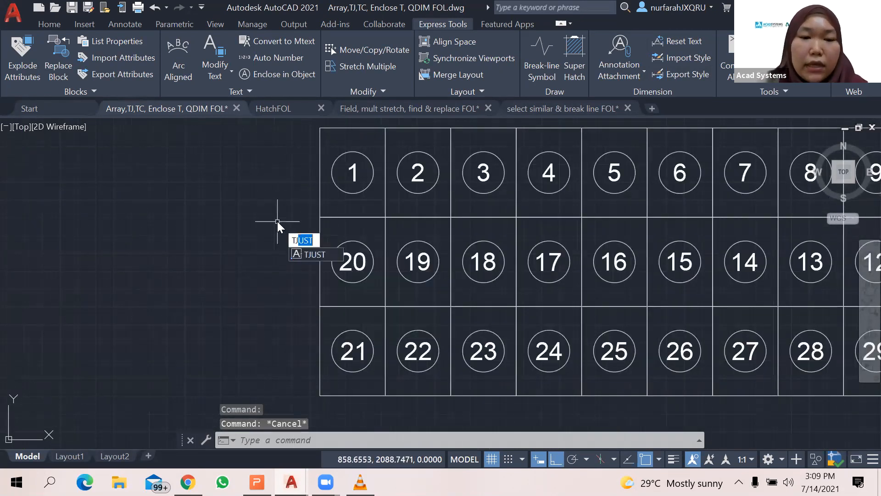
key("Return")
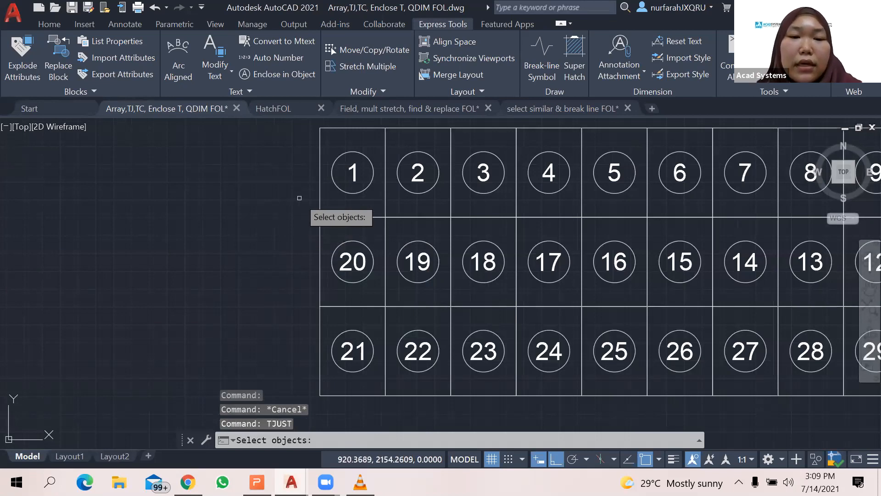
mouse_move(298, 199)
middle_mouse_down()
mouse_move(264, 197)
mouse_move(245, 215)
middle_mouse_up()
scroll(264, 196, "down", 2)
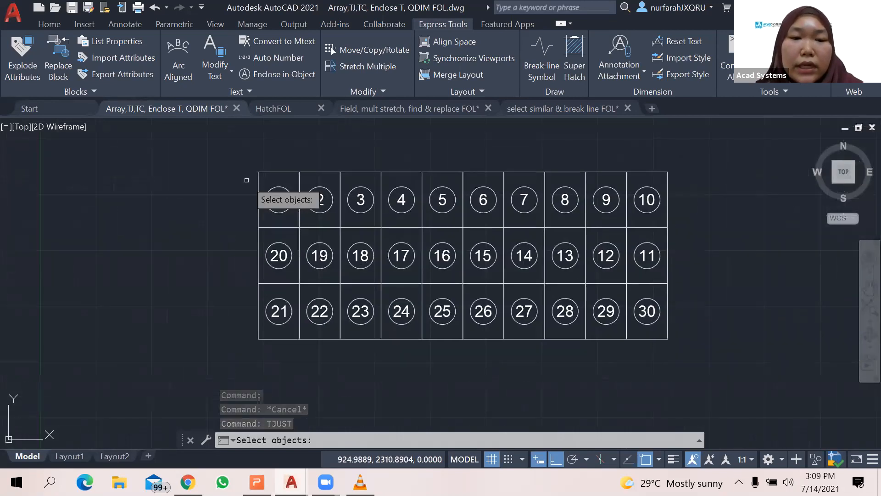
left_click(244, 234)
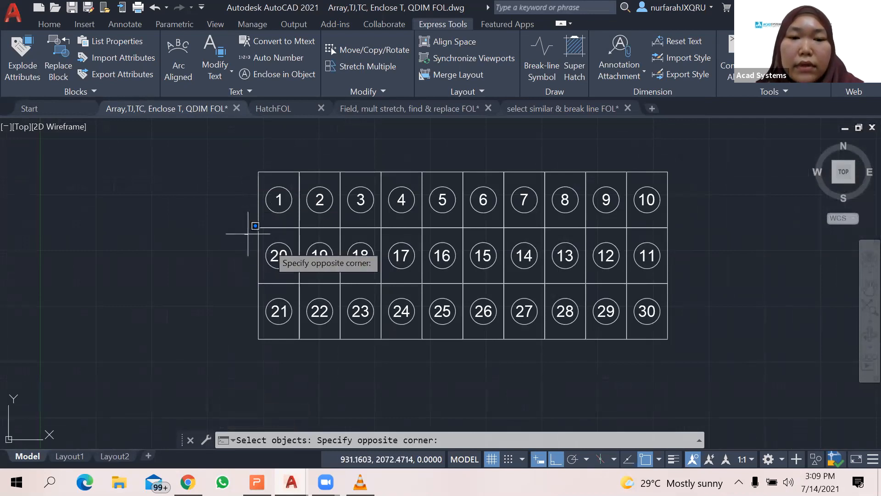
left_click(685, 277)
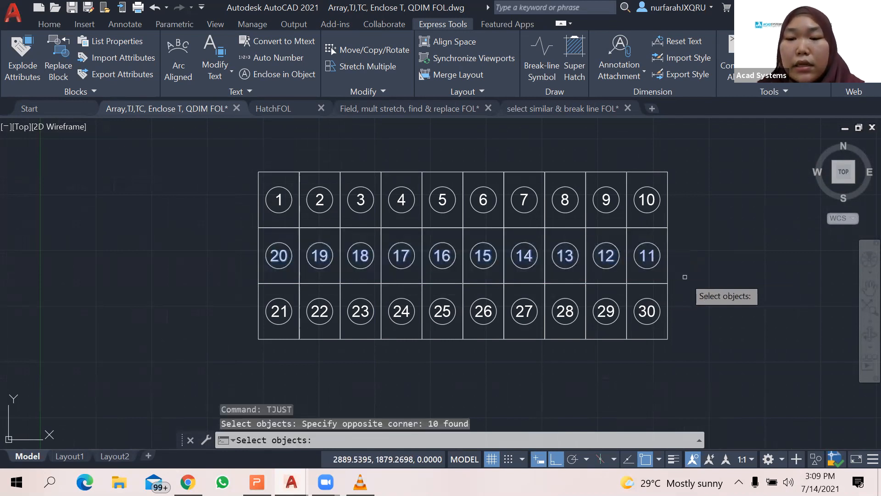
key("Return")
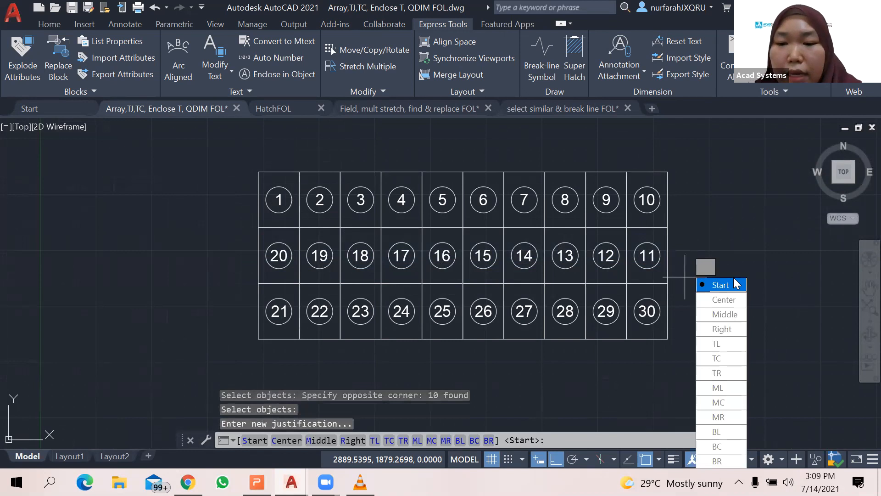
left_click(733, 344)
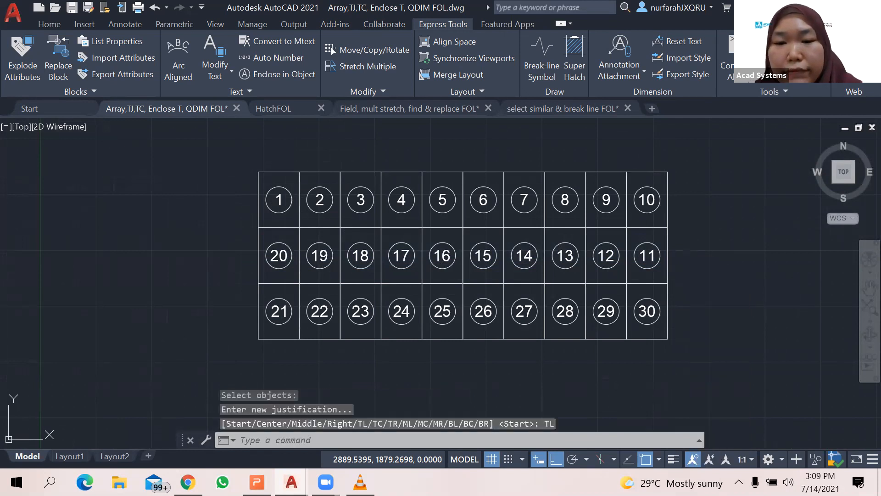
- Select the text 20 in the middle row and examine its grip points up close
left_click(278, 256)
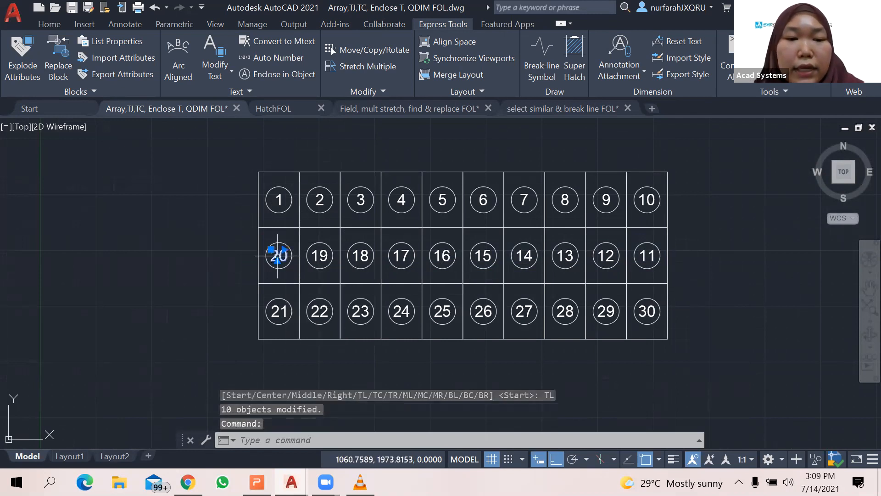
scroll(277, 256, "up", 6)
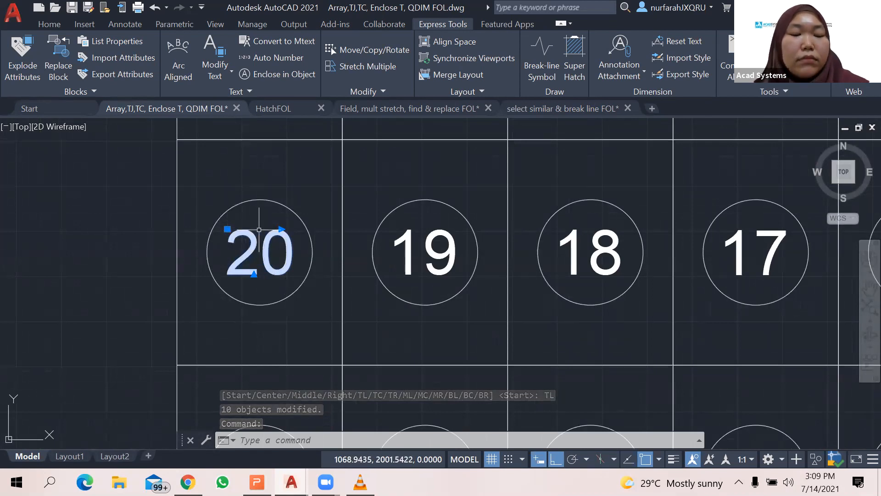
key("Escape")
scroll(278, 237, "down", 2)
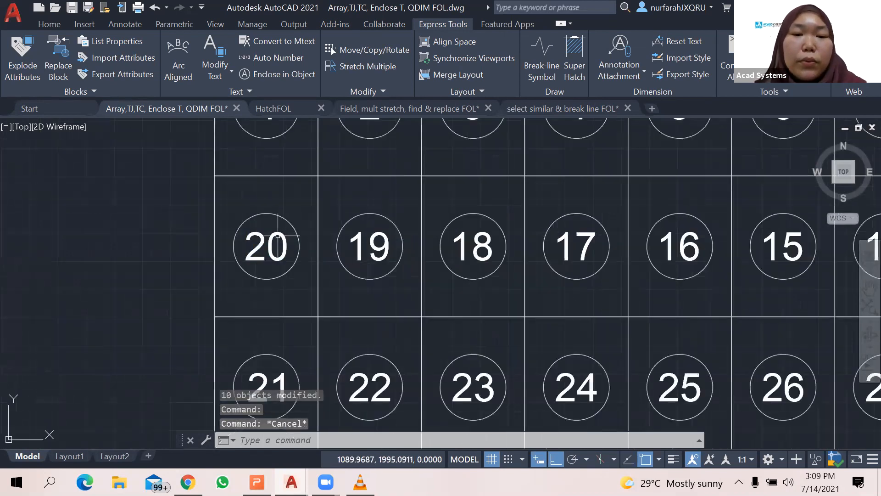
scroll(278, 237, "down", 4)
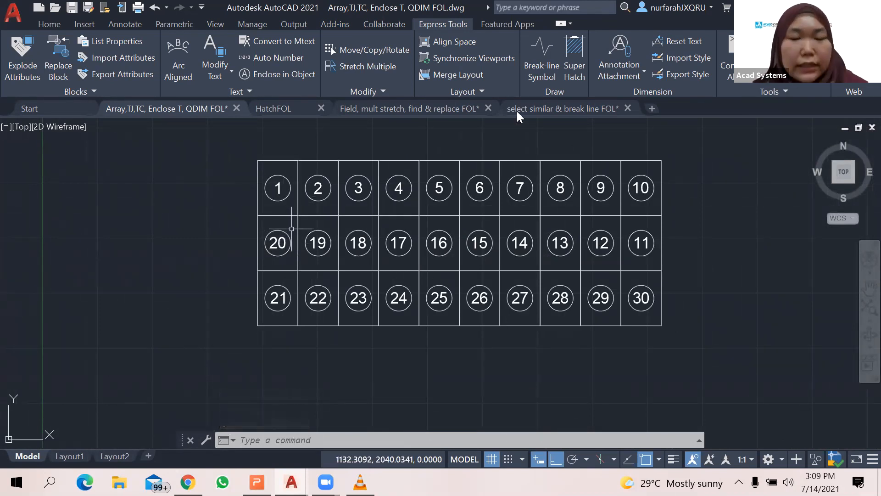
- Scale up the text 4 in the top row about its insertion point with object snap off, nearly filling its circle
left_click(399, 188)
scroll(401, 189, "up", 4)
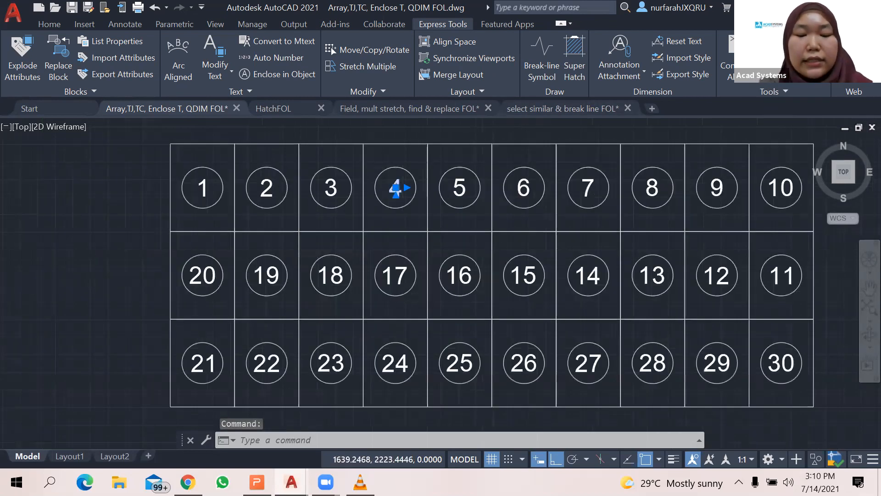
scroll(402, 188, "up", 2)
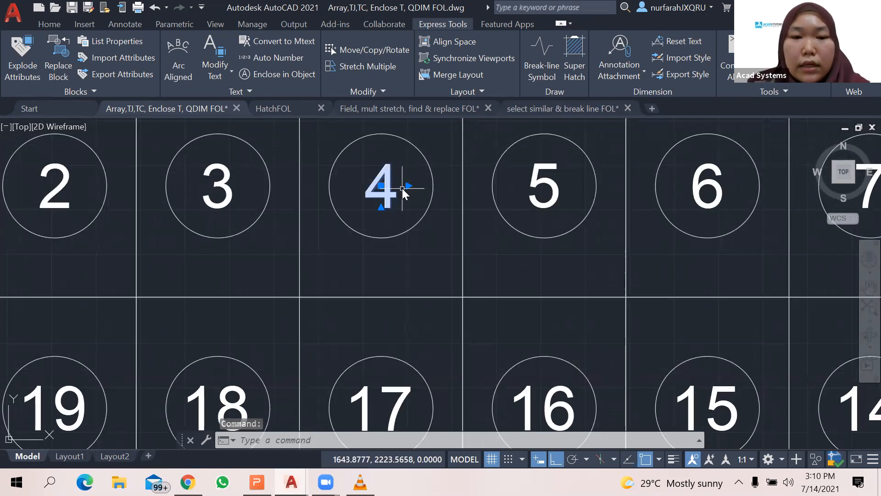
type("sc")
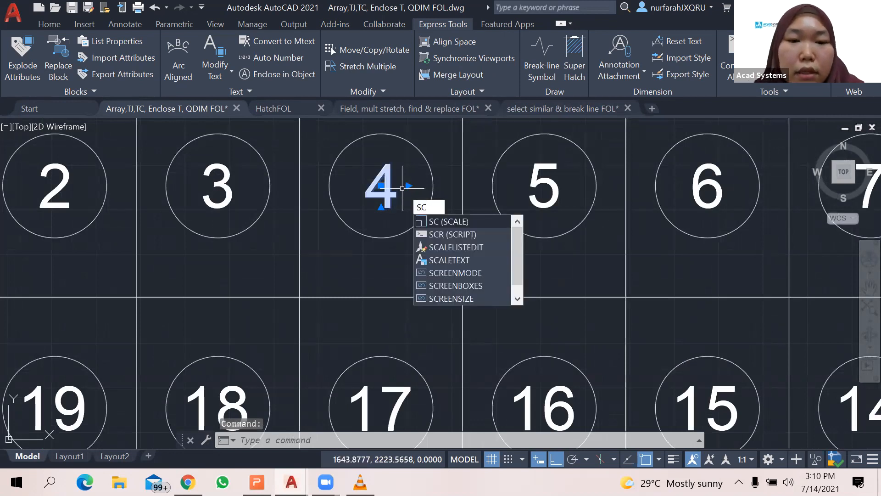
key("Return")
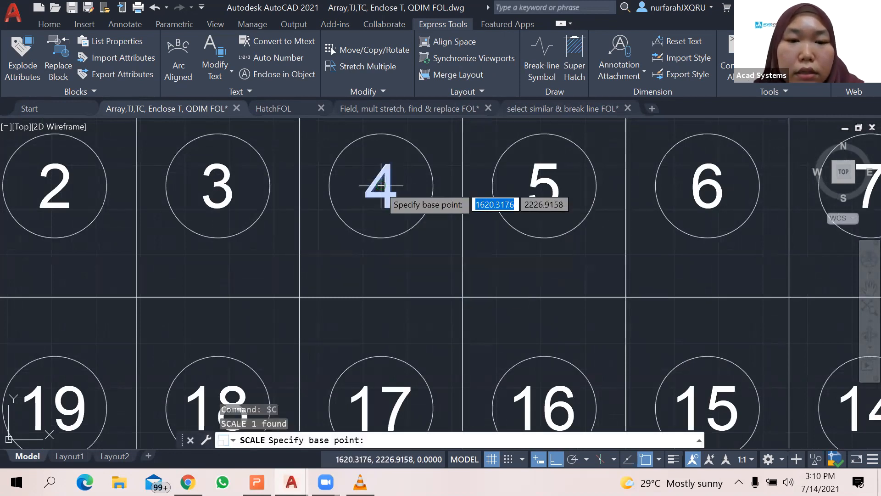
left_click(381, 186)
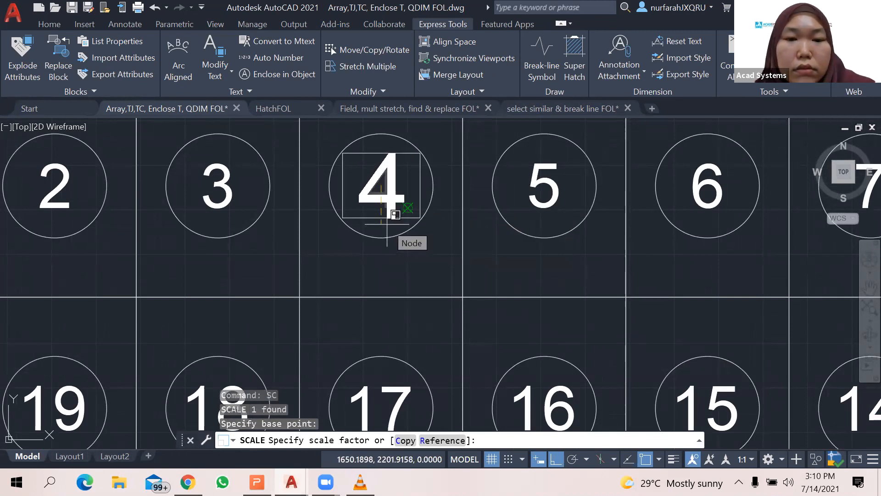
key("F3")
left_click(387, 229)
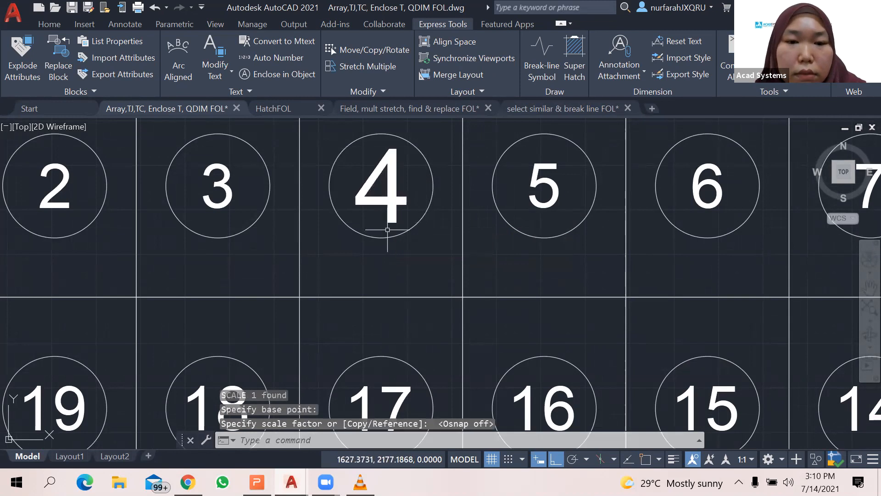
key("F3")
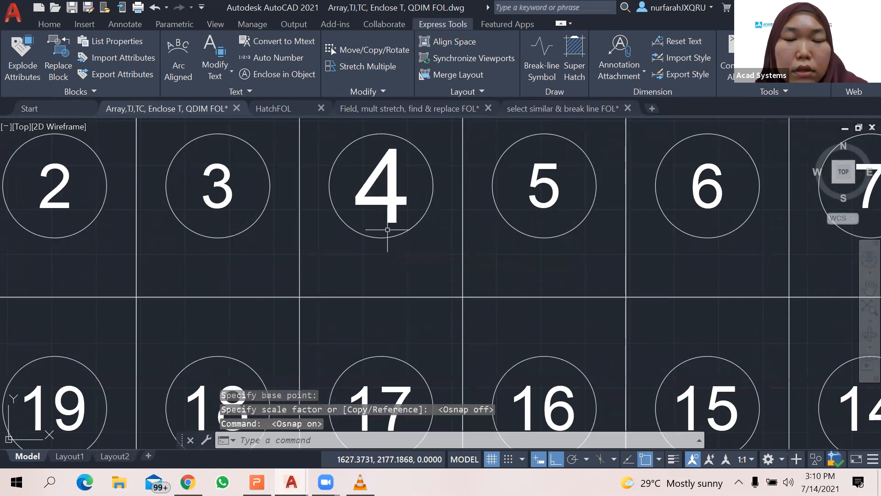
scroll(388, 229, "down", 2)
scroll(387, 230, "down", 6)
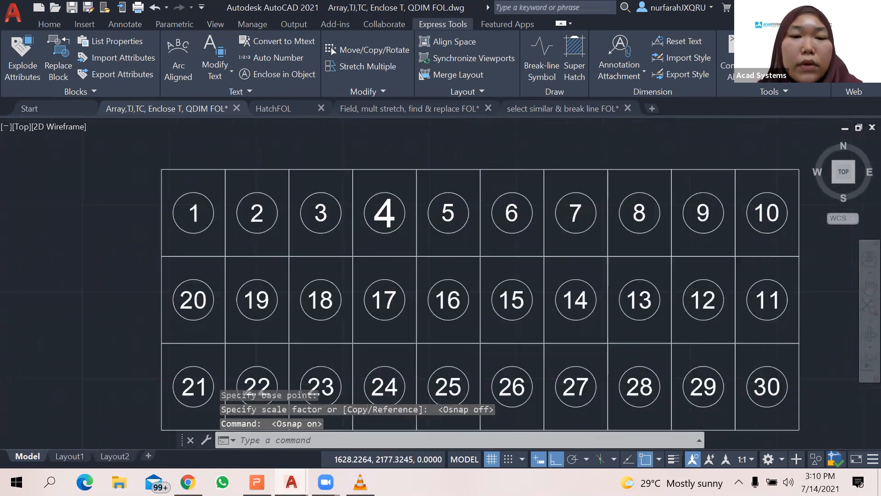
- Match the properties of the enlarged text 4 onto the texts 3, 2 and 1 in the top row
scroll(387, 230, "up", 4)
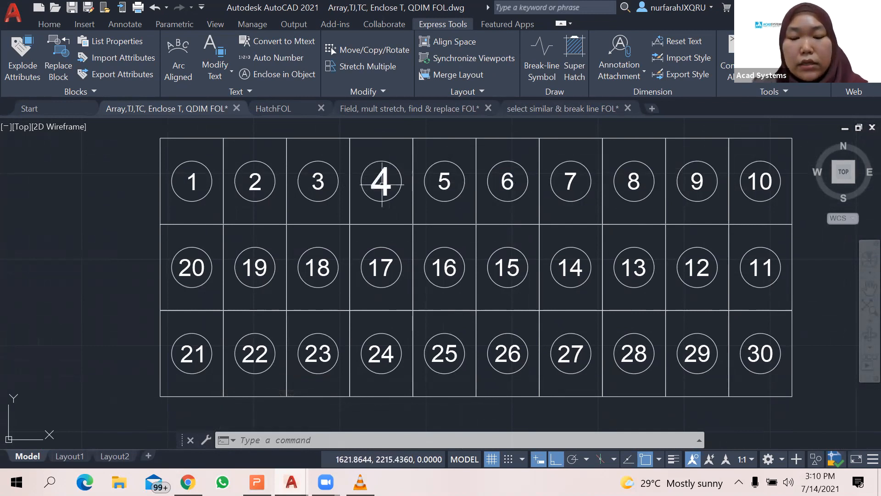
type("ma")
key("Return")
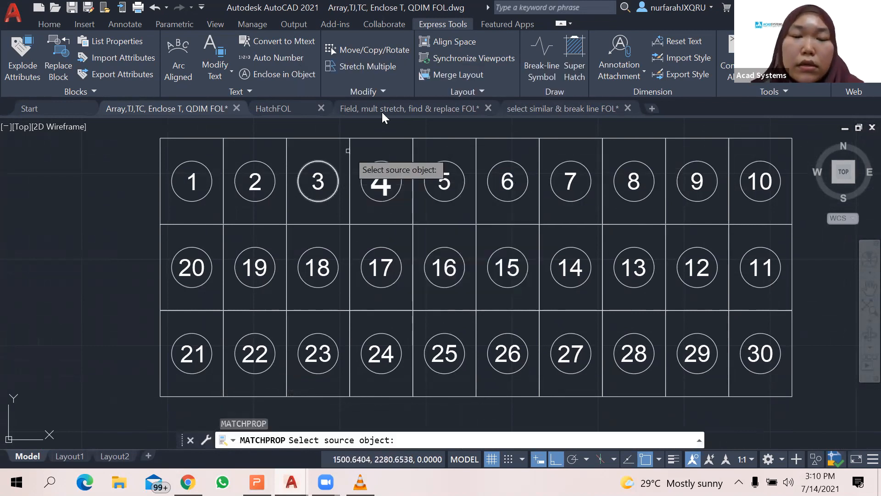
left_click(383, 175)
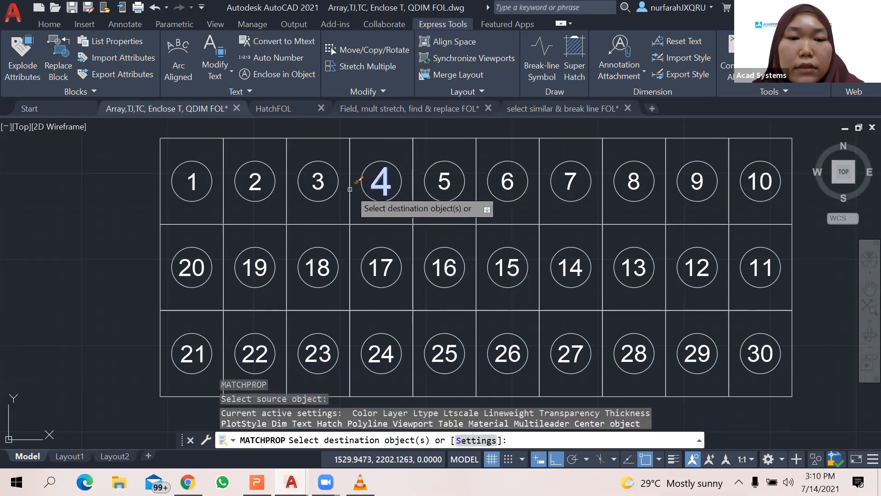
left_click(317, 186)
left_click(256, 183)
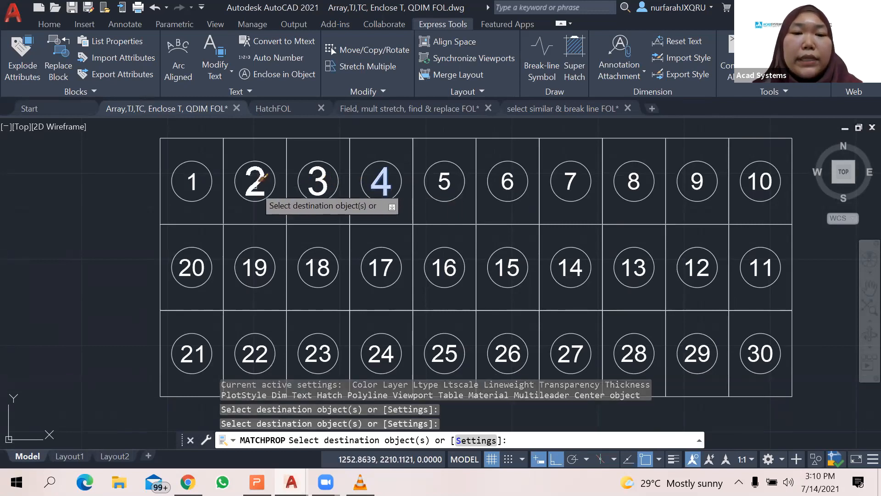
left_click(192, 181)
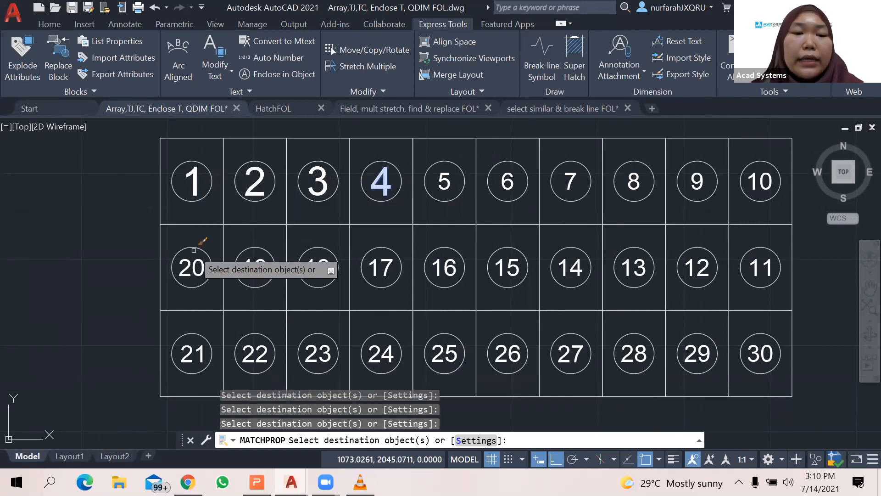
- Match the same properties onto the texts 20, 19 and 18 in the middle row, and end the command
left_click(193, 269)
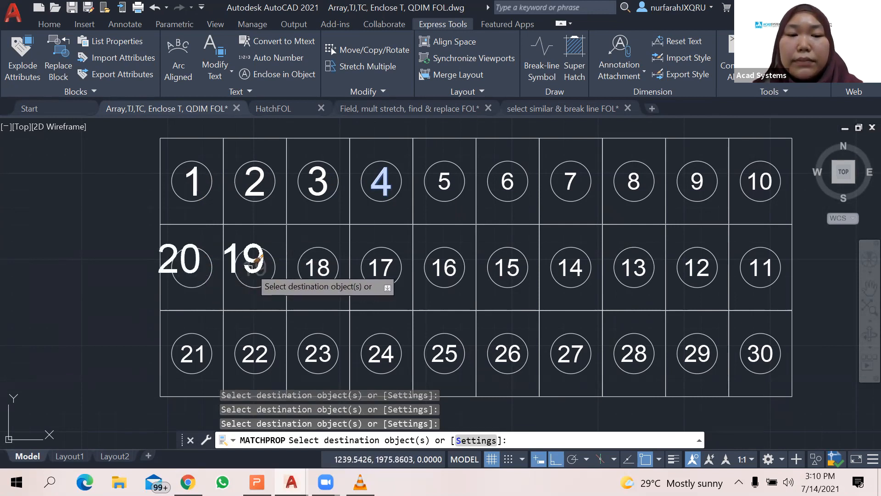
left_click(257, 260)
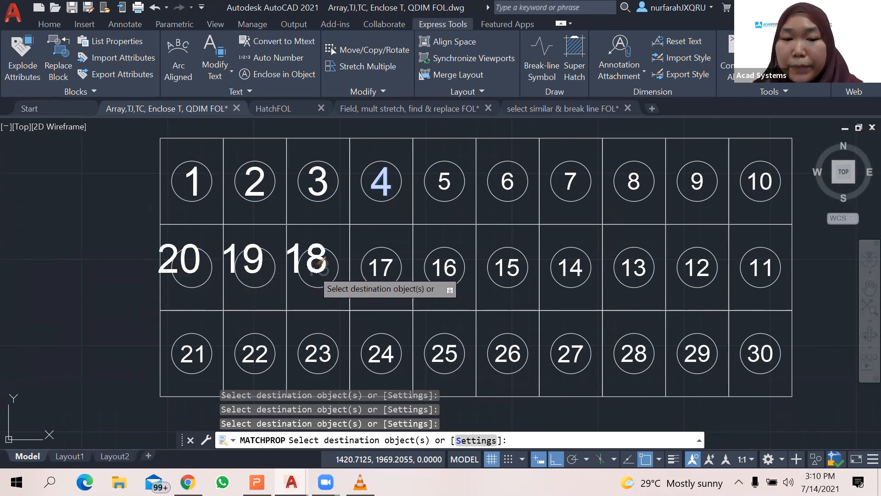
left_click(320, 262)
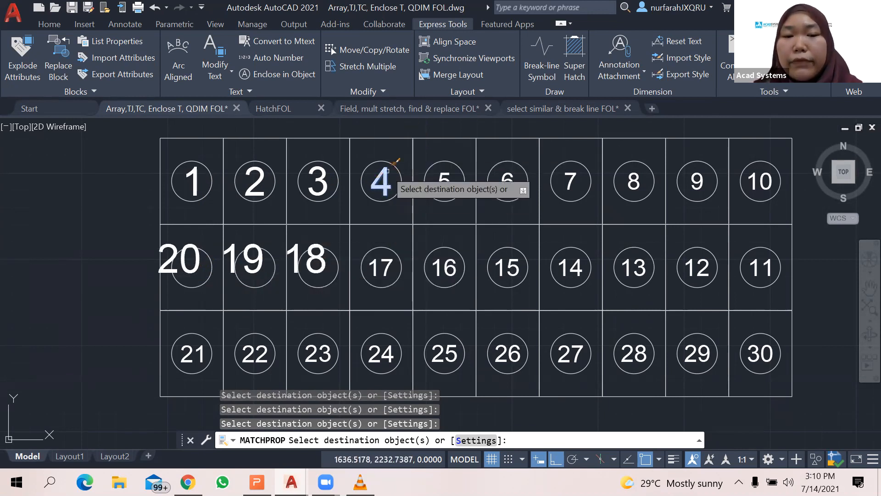
key("Escape")
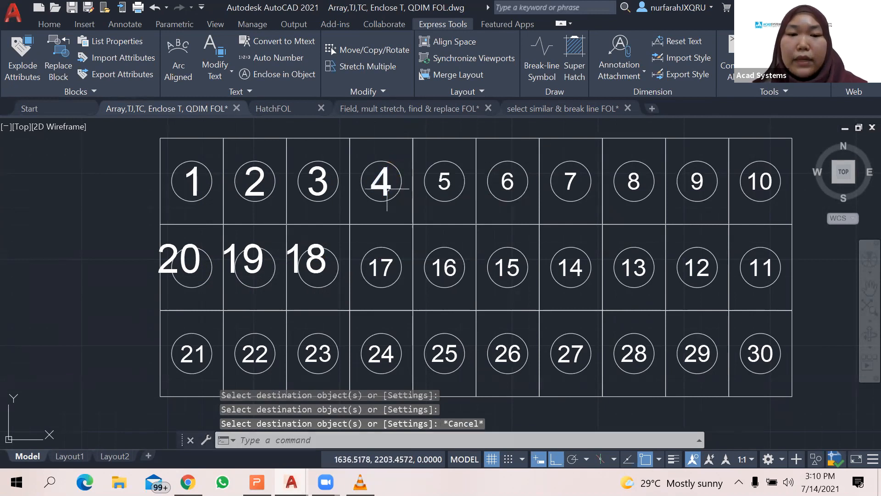
- Dimension the ten cells of the table's lowest row with QDIM, placing the continuous dimension line just below the table
scroll(428, 249, "down", 2)
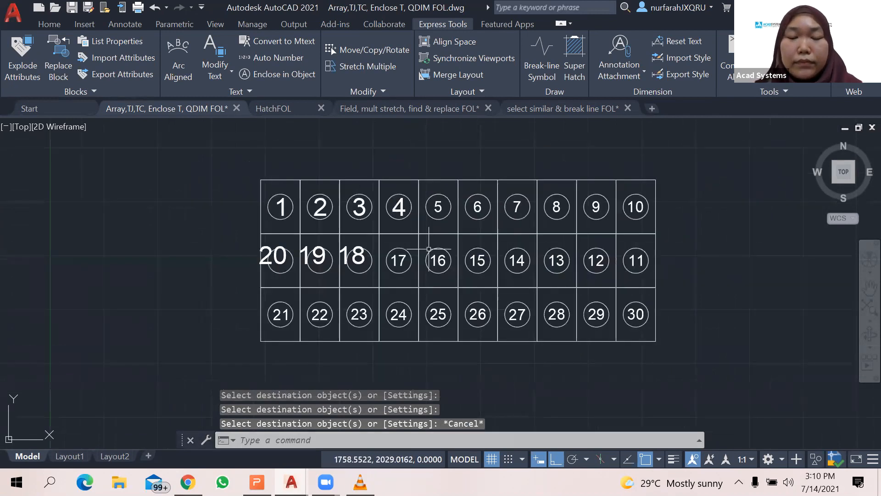
middle_click_drag(438, 257, 427, 215)
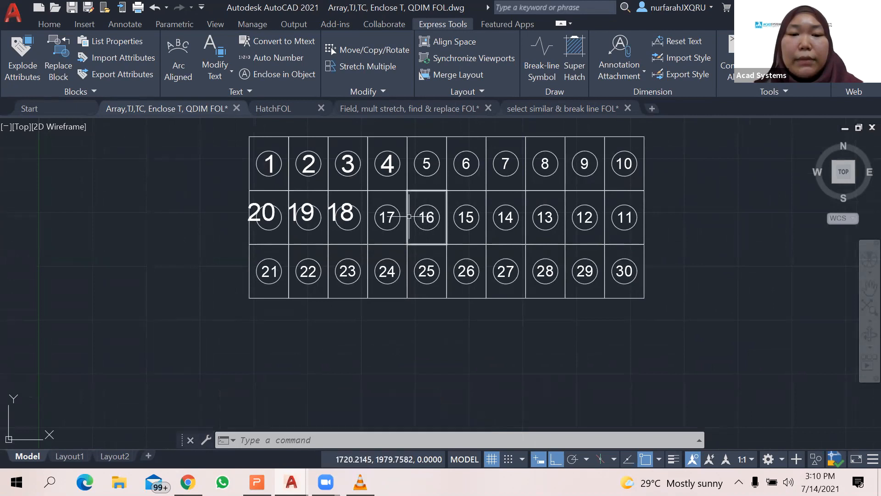
key("Escape")
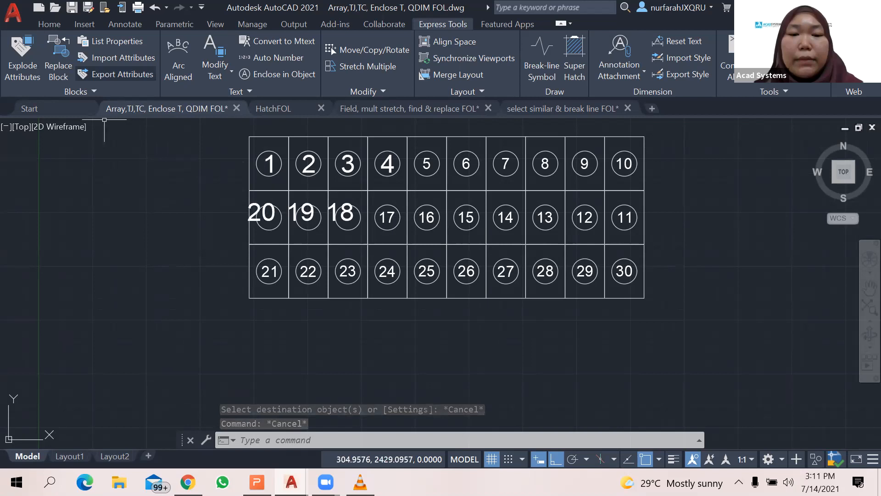
left_click(49, 24)
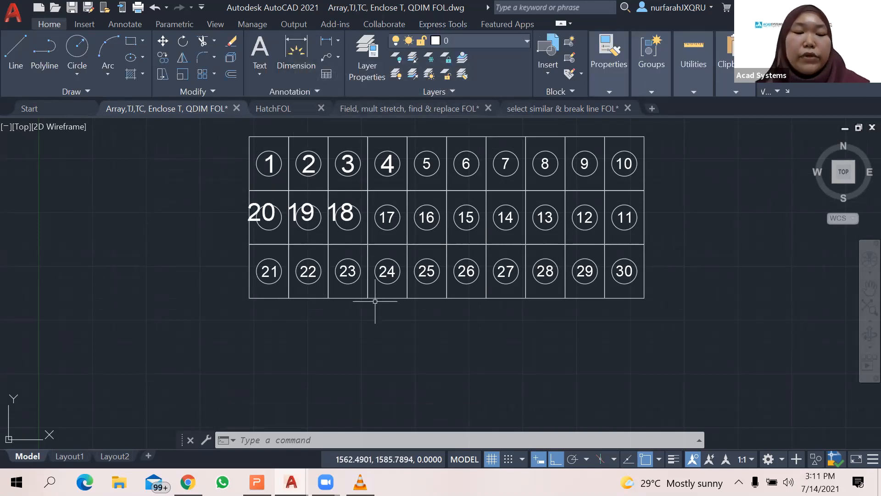
type("Qdim")
key("Return")
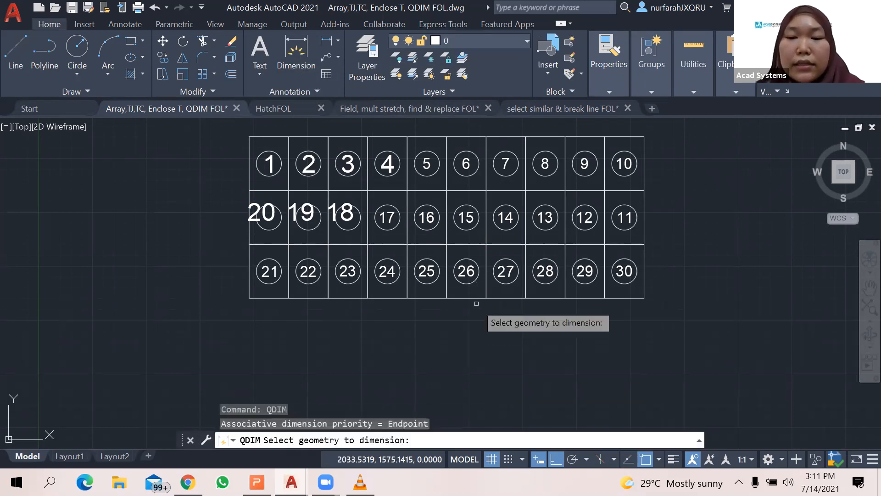
left_click(675, 287)
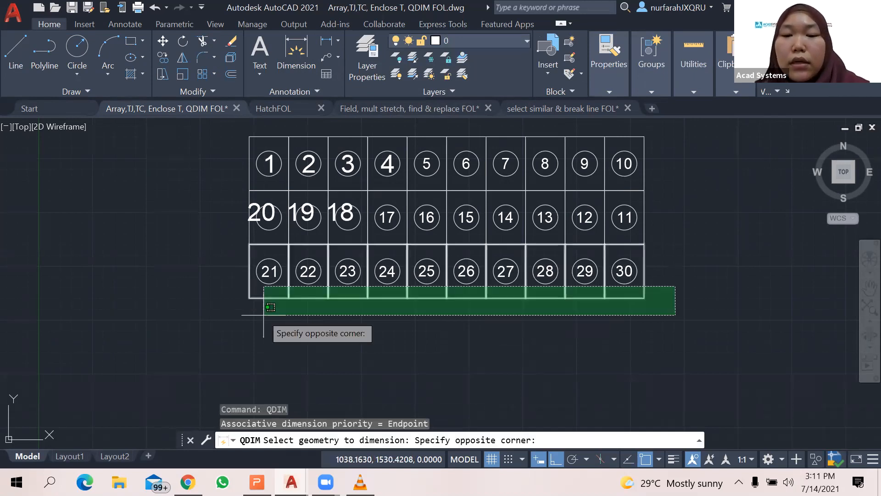
key("Escape")
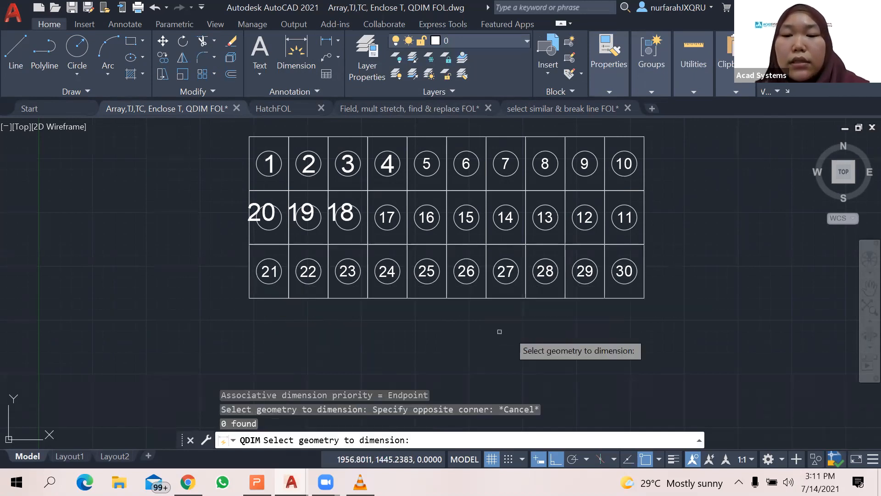
left_click(657, 294)
left_click(223, 323)
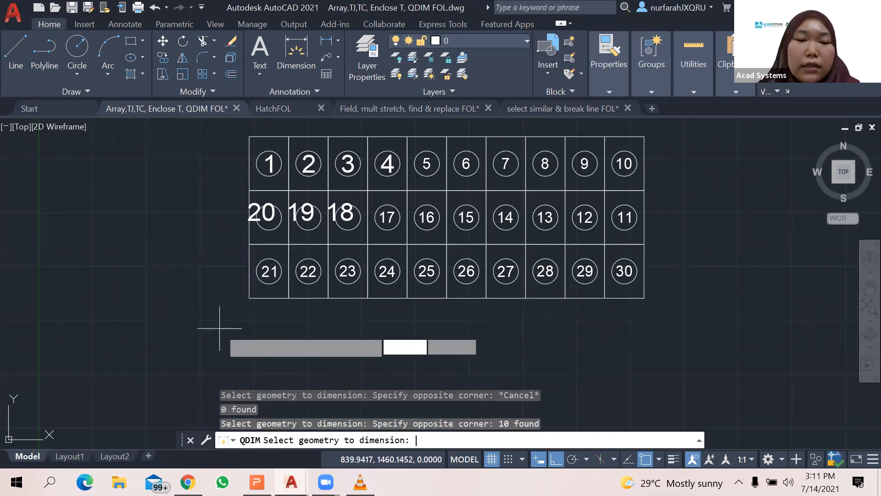
key("Return")
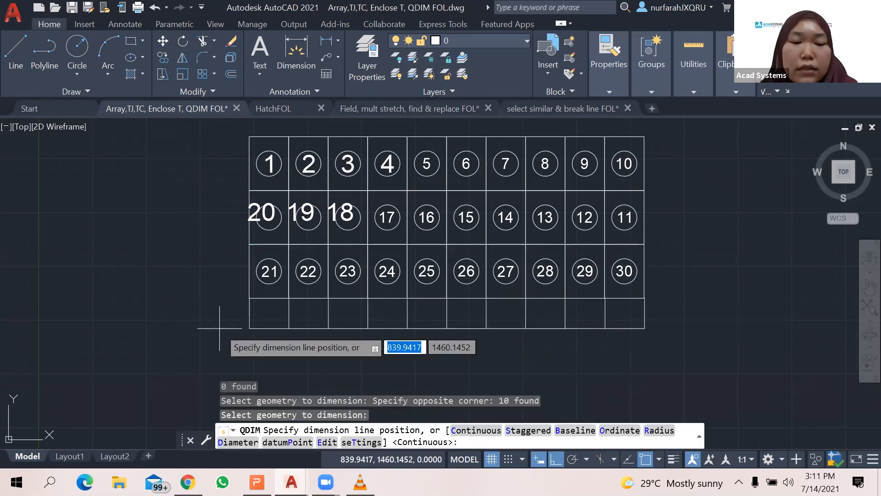
left_click(314, 311)
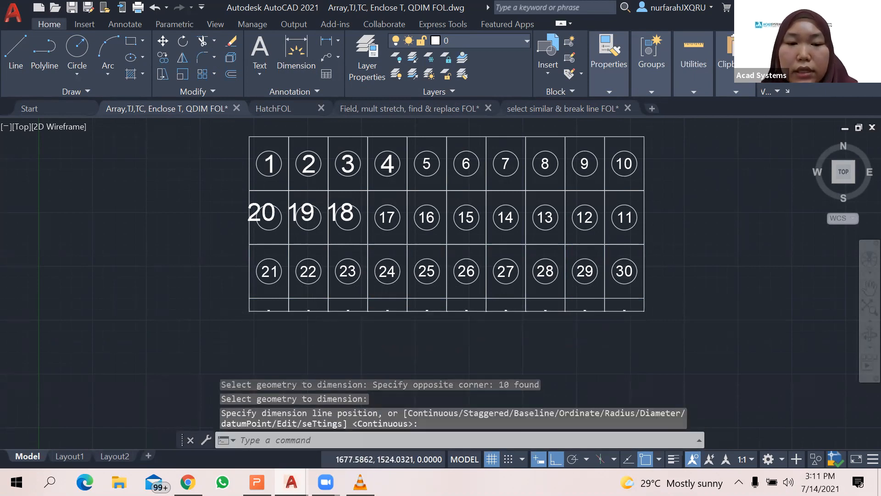
- Examine the new dimension texts below the table's lowest row up close, from cell to cell
scroll(407, 221, "up", 6)
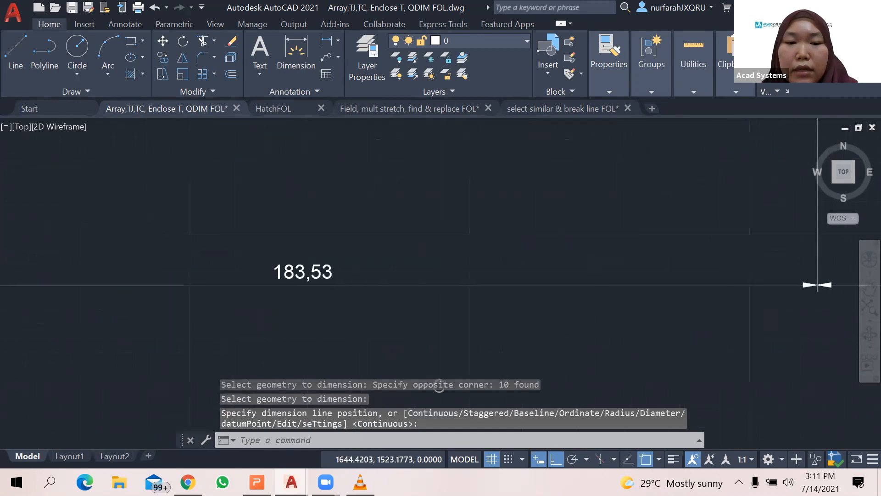
scroll(454, 330, "down", 4)
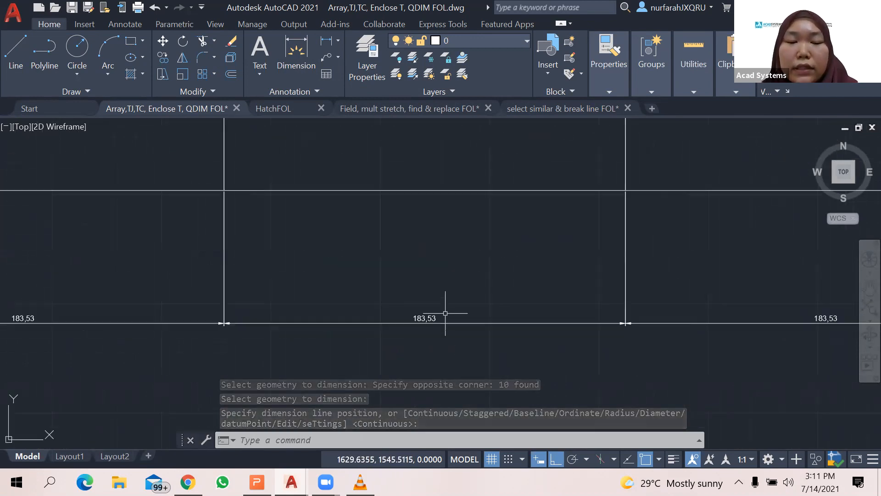
middle_click_drag(357, 269, 422, 296)
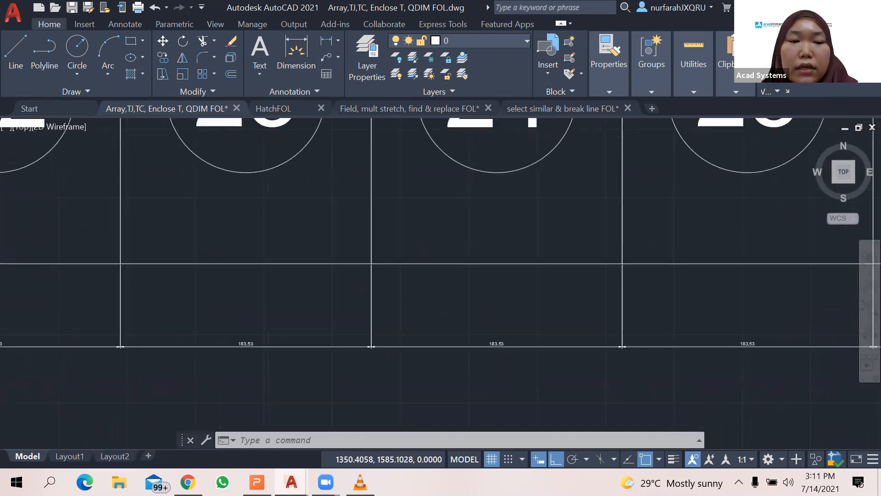
scroll(126, 284, "down", 2)
middle_click_drag(130, 289, 305, 312)
mouse_move(156, 321)
middle_mouse_down()
mouse_move(218, 336)
mouse_move(306, 334)
middle_mouse_up()
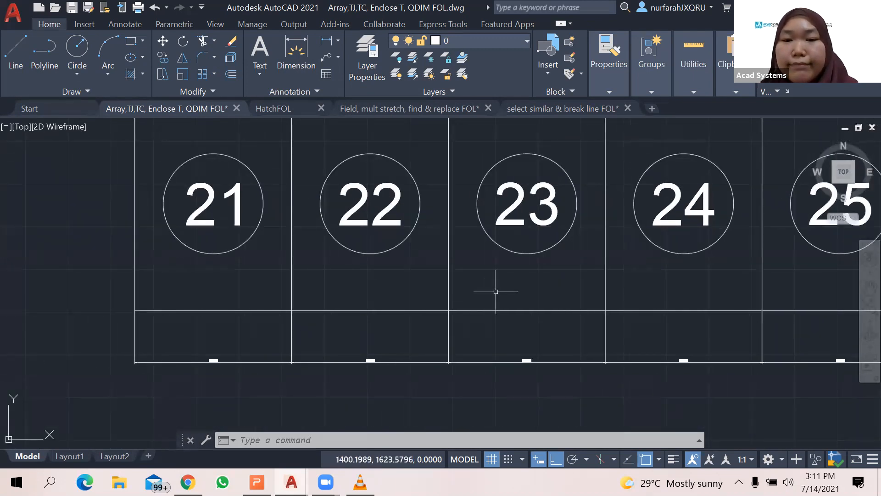
scroll(495, 292, "down", 1)
scroll(496, 291, "down", 3)
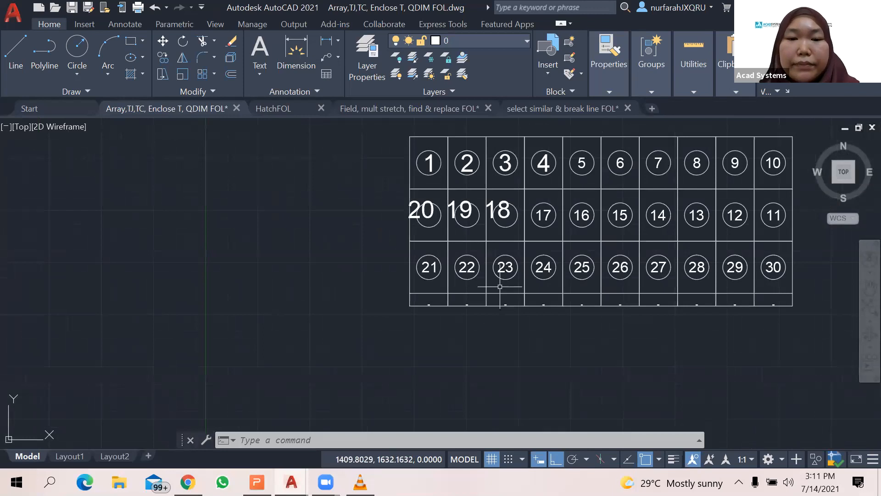
middle_click_drag(500, 286, 327, 310)
scroll(383, 233, "up", 2)
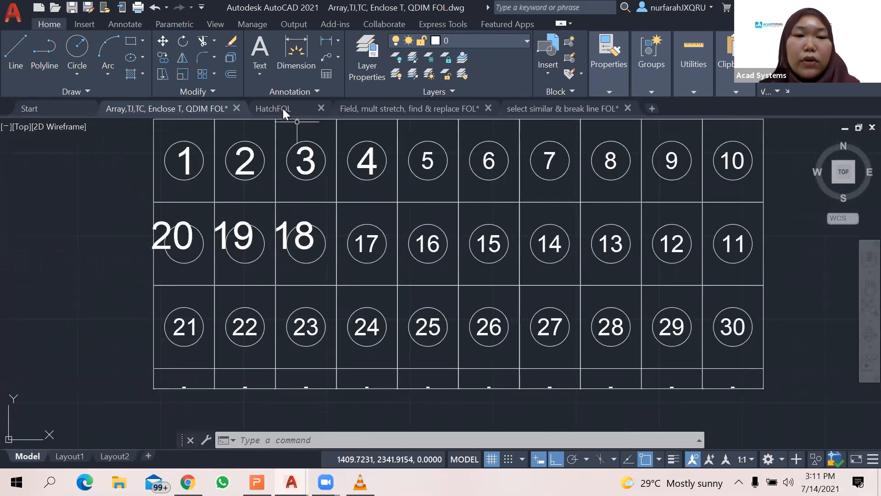
- Switch to the HatchFOL drawing with the house elevation
left_click(283, 109)
mouse_move(512, 278)
middle_mouse_down()
mouse_move(454, 317)
mouse_move(473, 285)
middle_mouse_up()
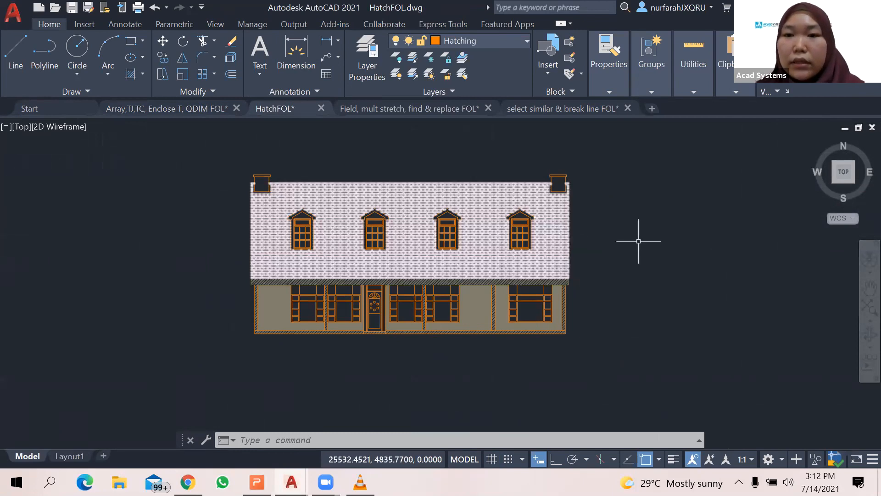
key("alt+Tab")
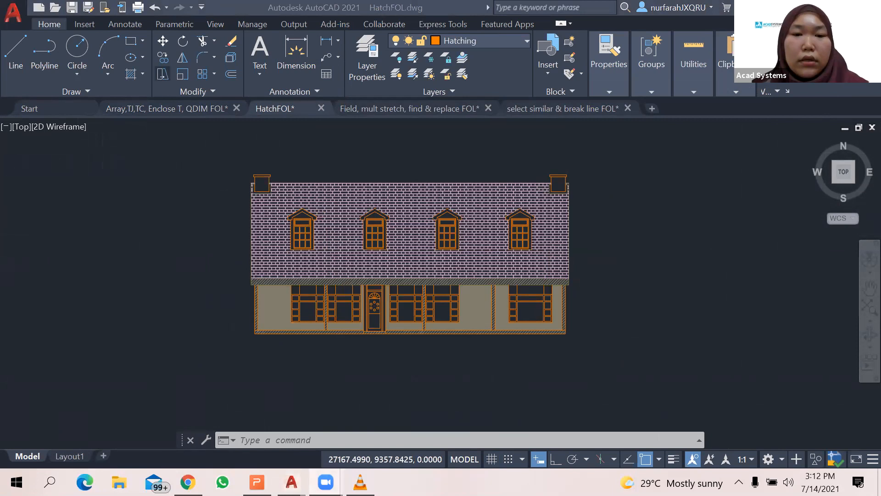
left_click(600, 315)
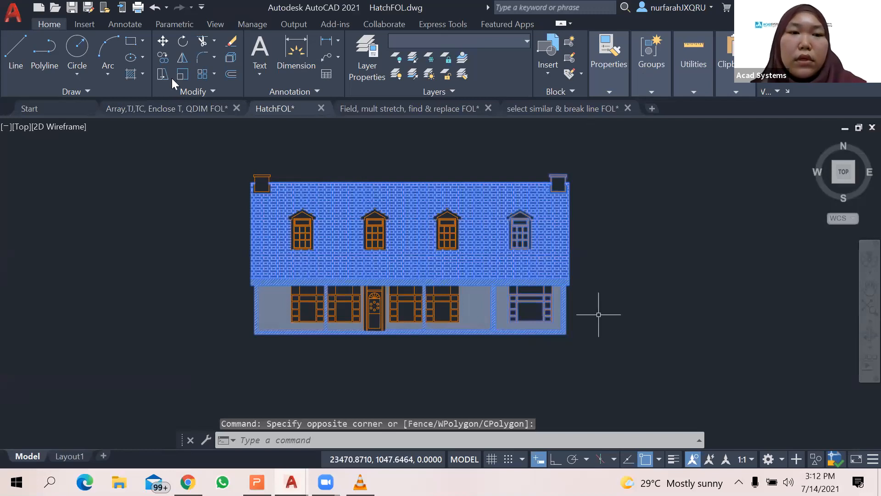
key("ctrl+o")
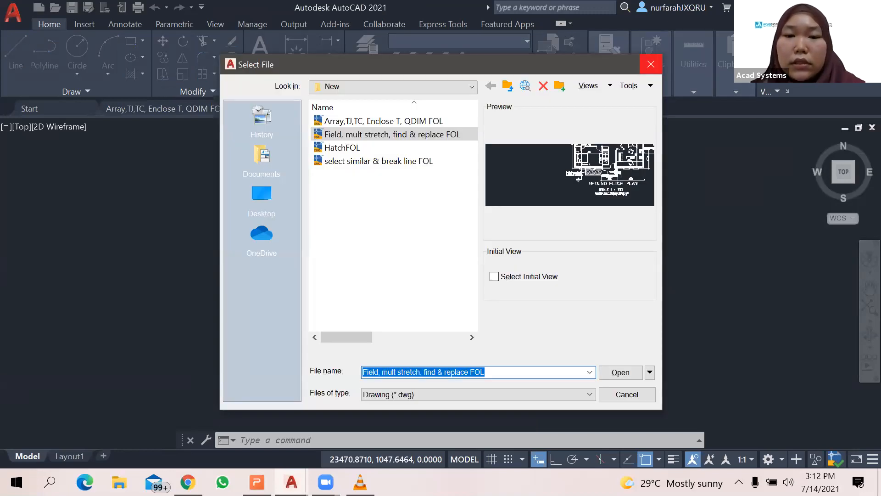
left_click(651, 65)
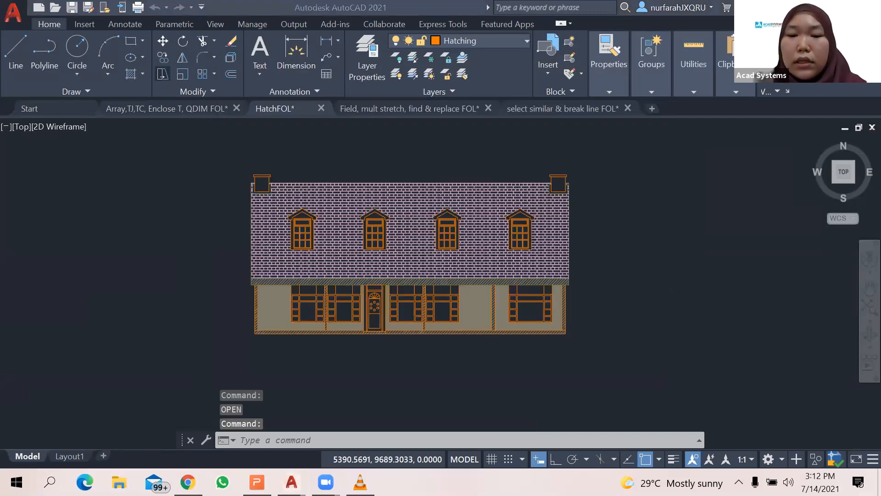
left_click(628, 229)
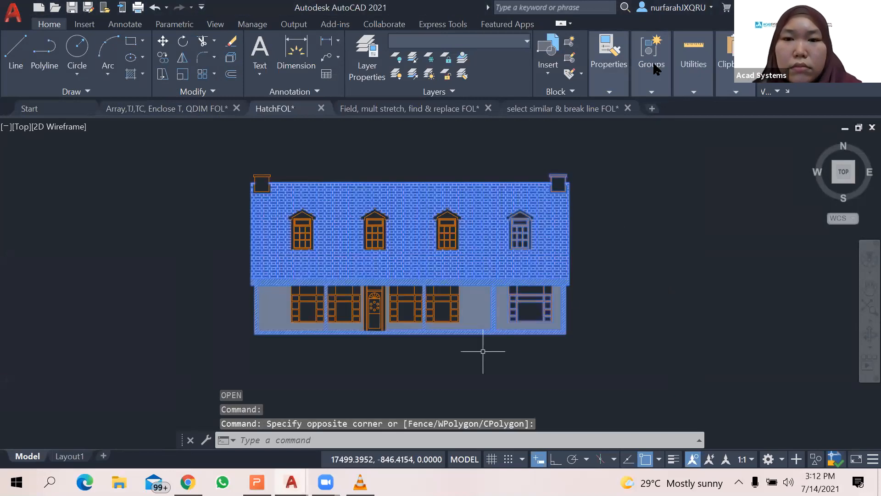
key("ctrl+o")
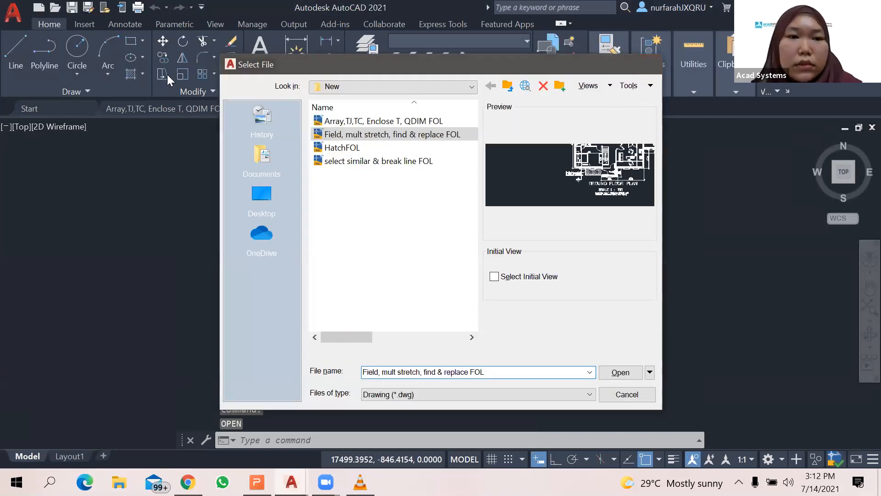
key("Escape")
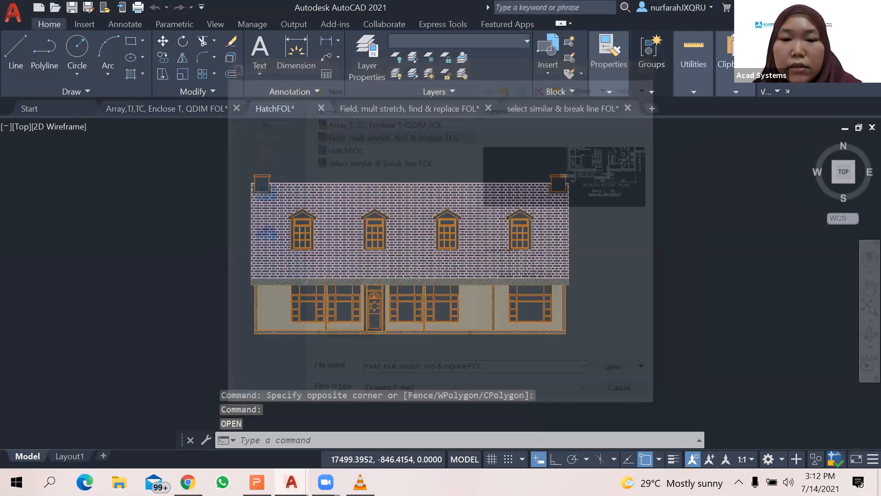
- Try to stretch the right end of the house horizontally outward by about 4,700 units with Ortho on, and undo the stretch
type("s")
key("Return")
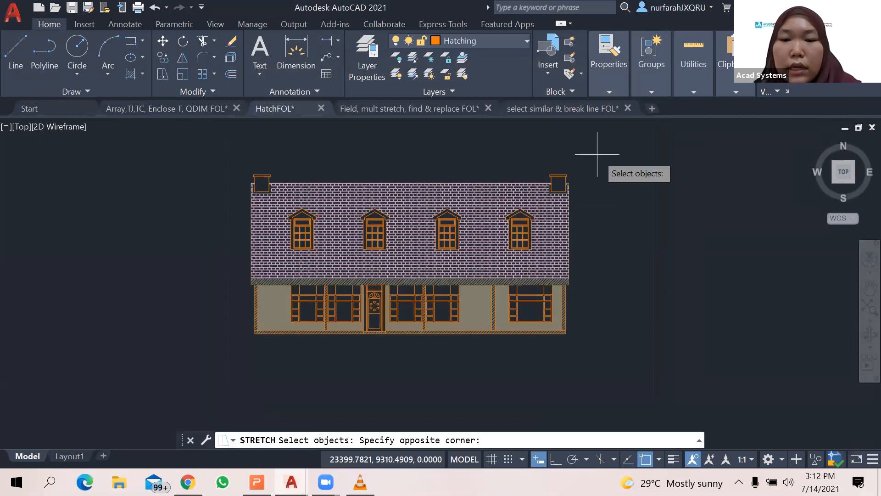
left_click(598, 155)
key("Return")
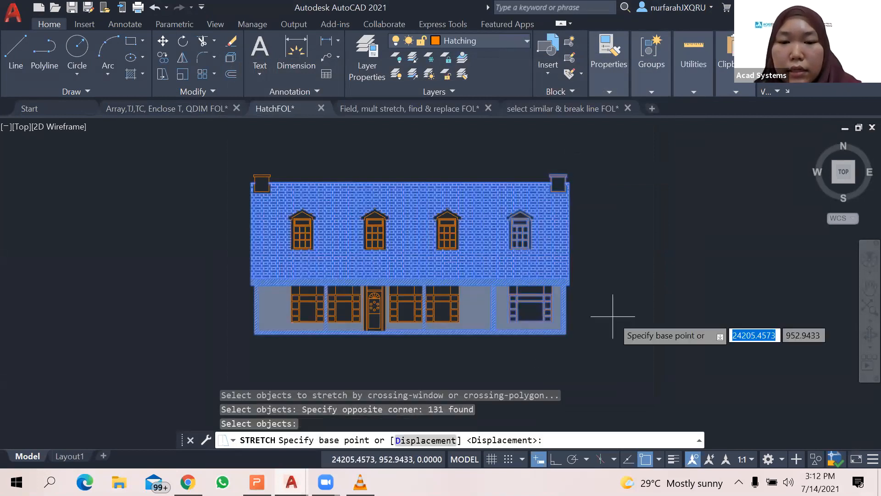
left_click(569, 285)
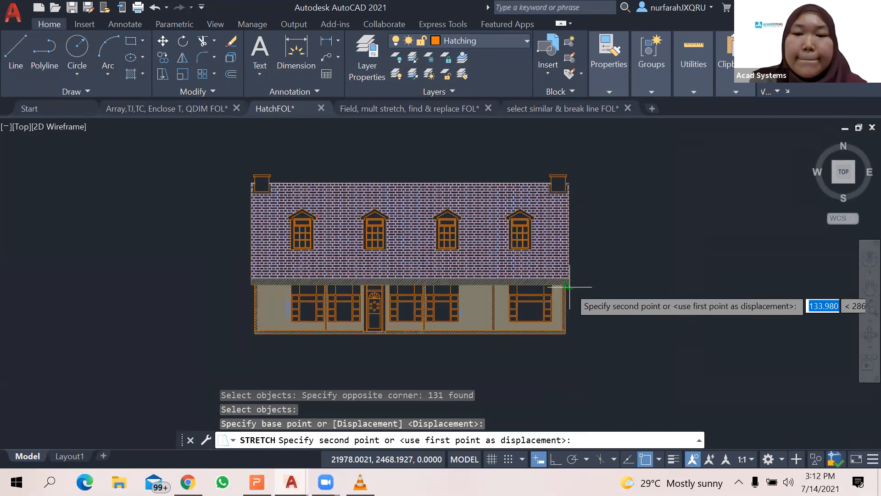
key("F8")
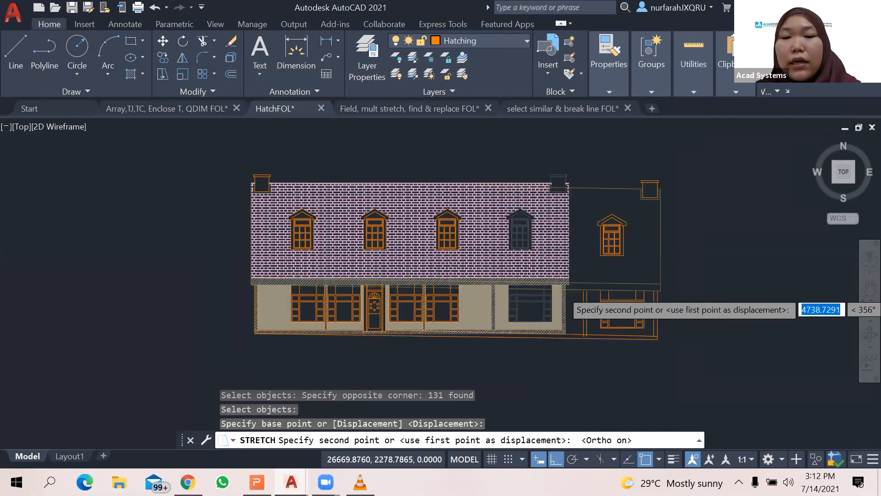
left_click(605, 283)
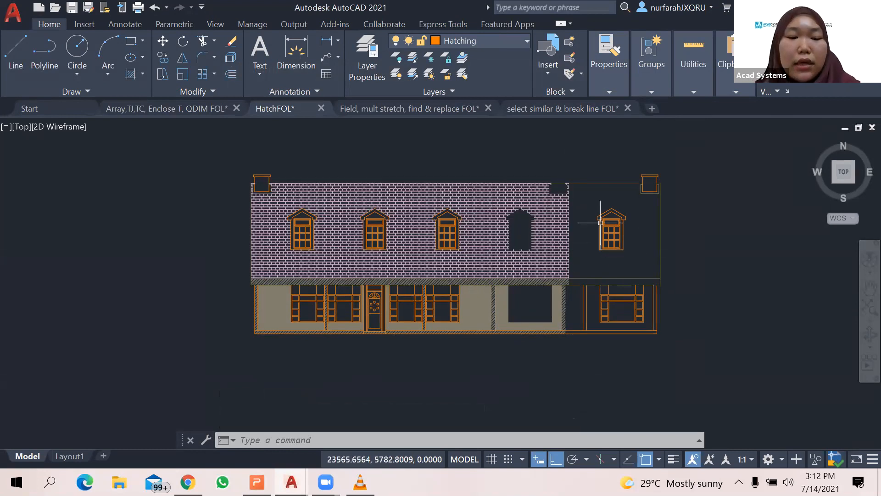
mouse_move(601, 223)
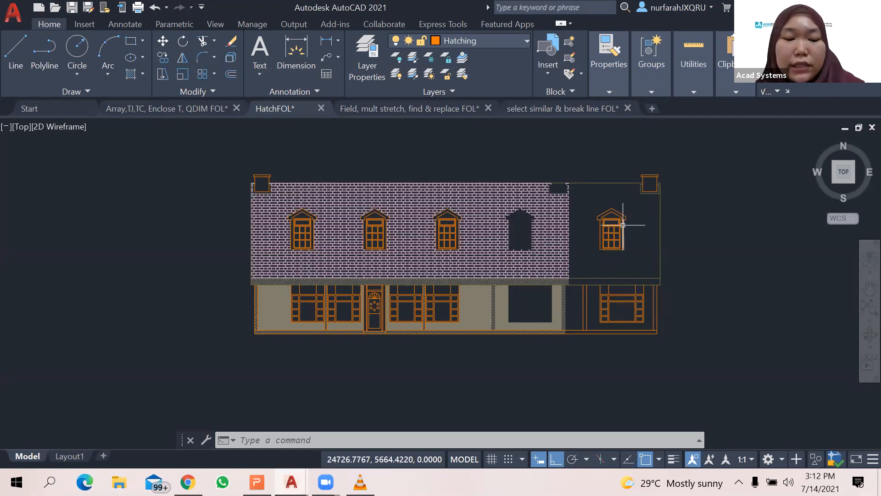
key("ctrl+z")
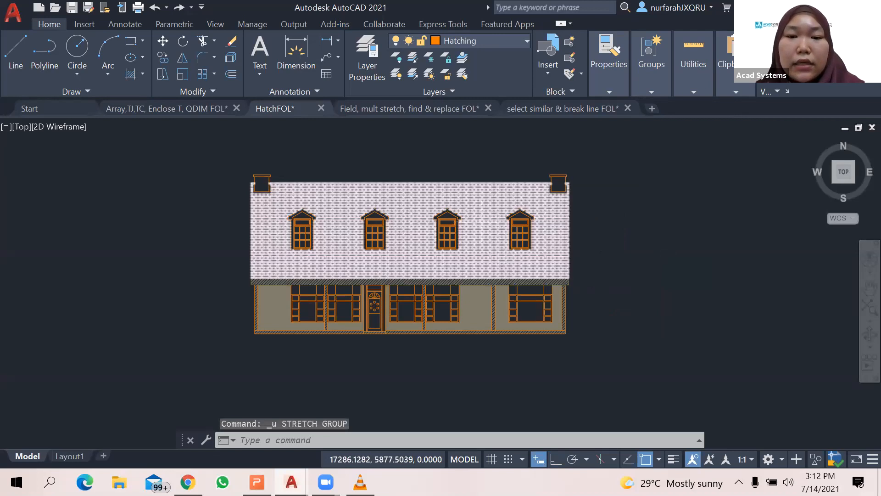
- Delete the house's roof hatch and hatch the roof area around the dormer windows with the AR-BRELM pattern
left_click(484, 220)
key("Delete")
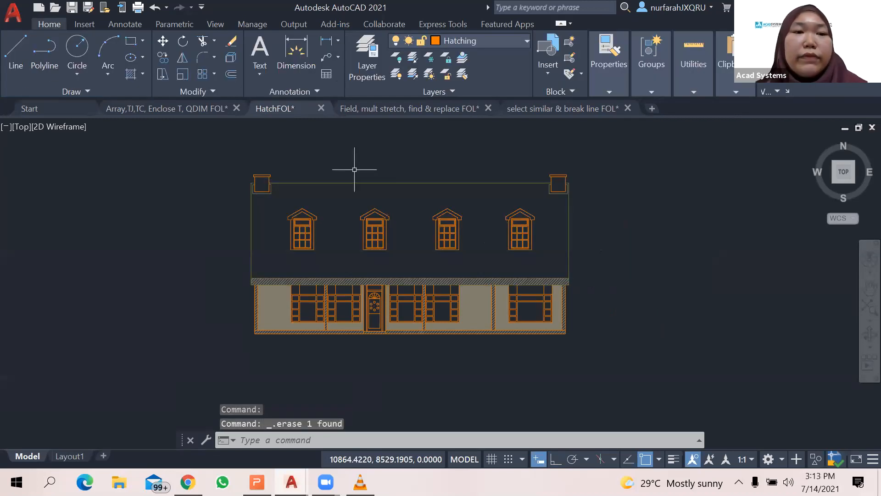
left_click(142, 74)
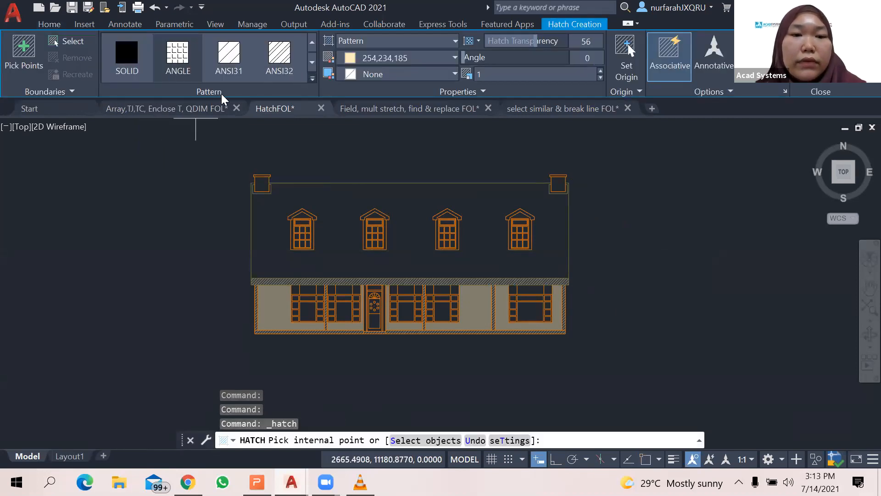
left_click(312, 78)
left_click(182, 203)
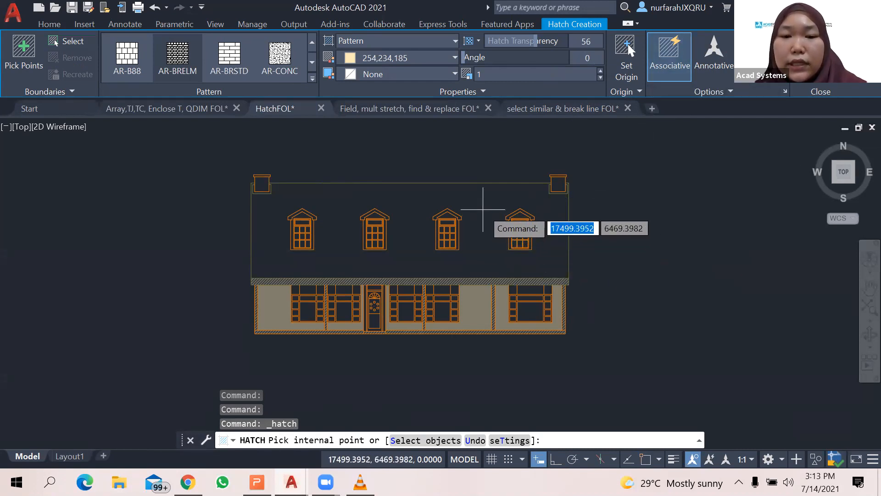
left_click(483, 210)
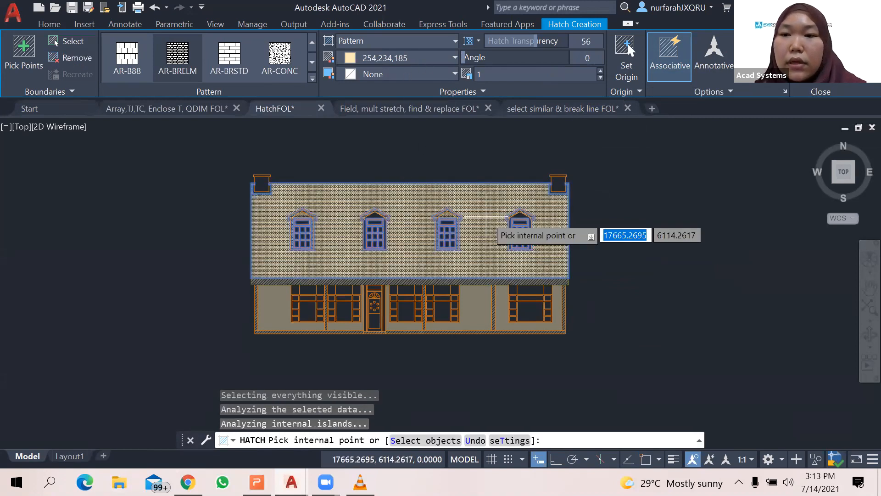
- Set the new roof hatch's colour to 221,179,212 and finish the hatch
left_click(454, 58)
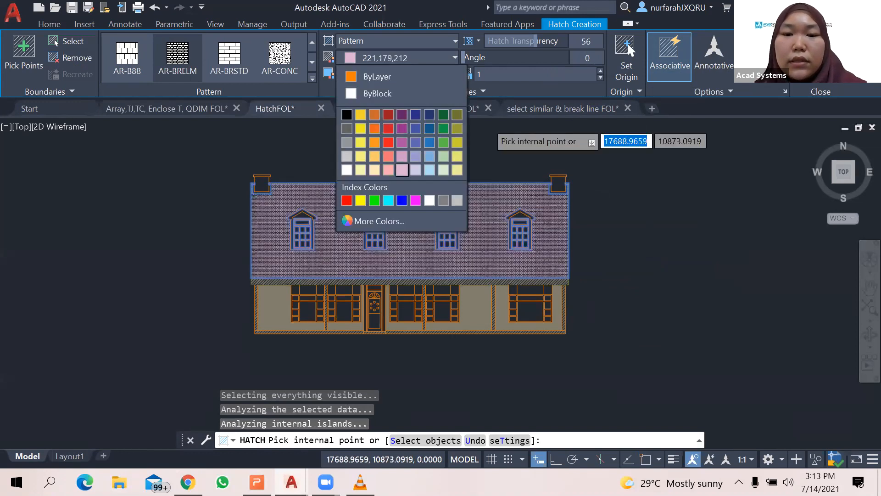
left_click(404, 168)
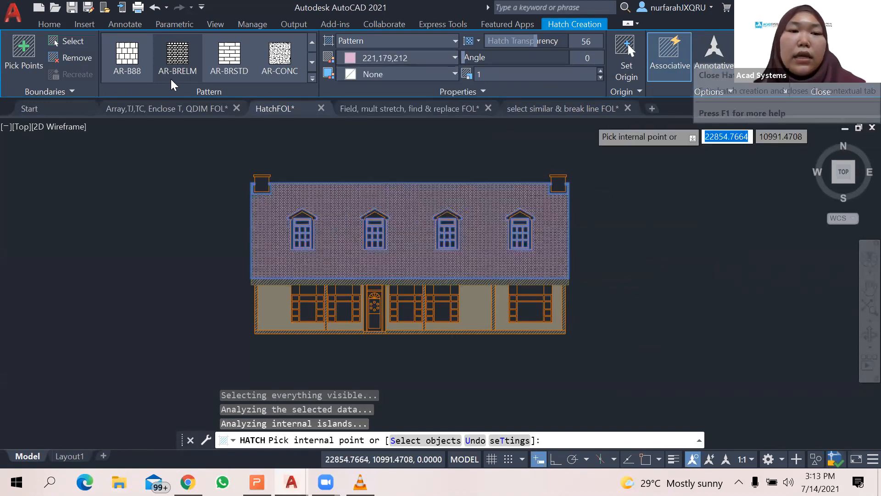
key("Return")
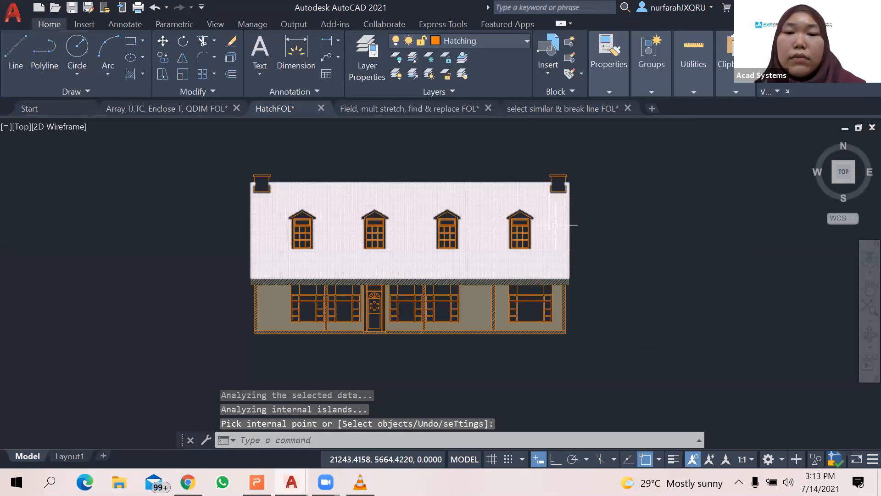
type("s")
key("Return")
left_click(593, 159)
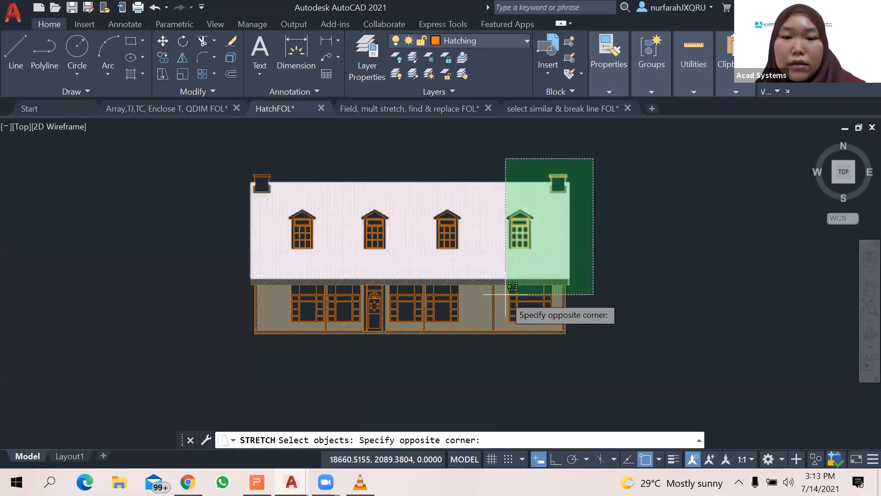
left_click(479, 361)
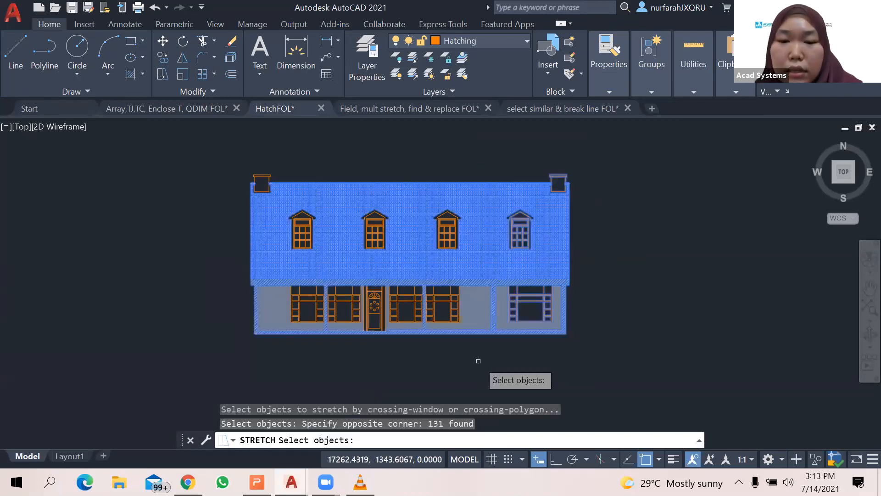
key("Return")
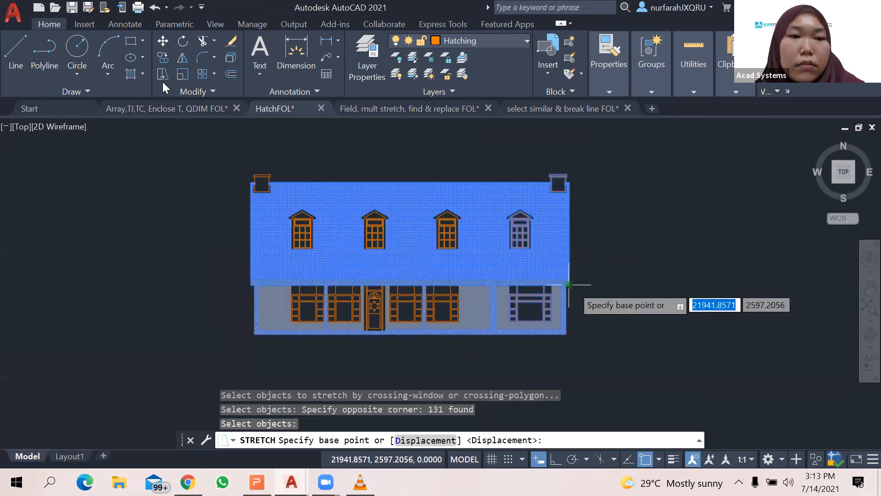
left_click(568, 285)
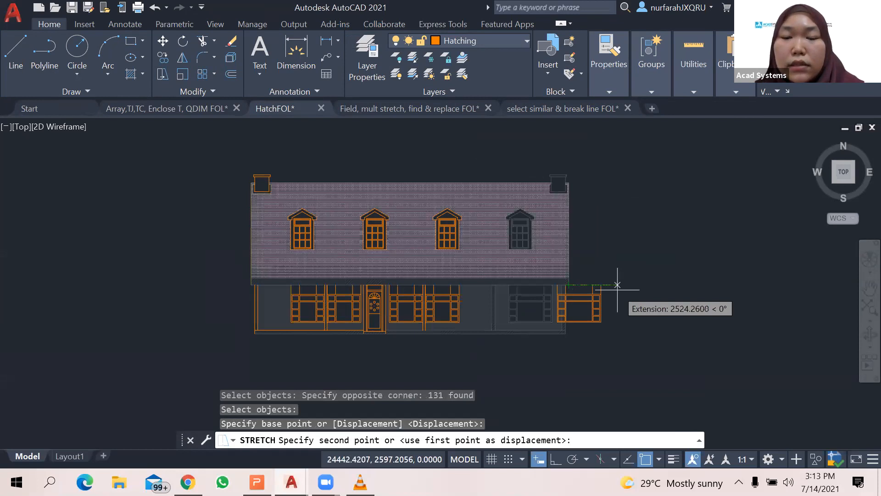
key("Escape")
left_click(163, 74)
left_click(586, 156)
left_click(481, 356)
key("Return")
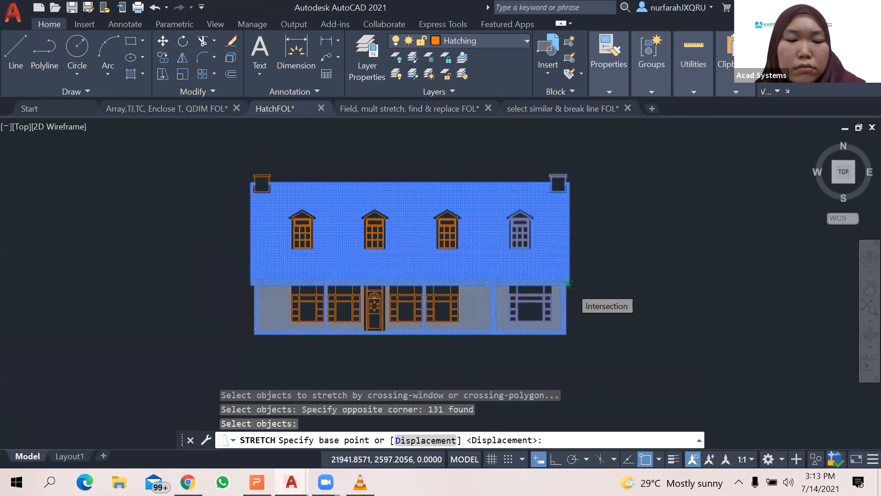
left_click(568, 284)
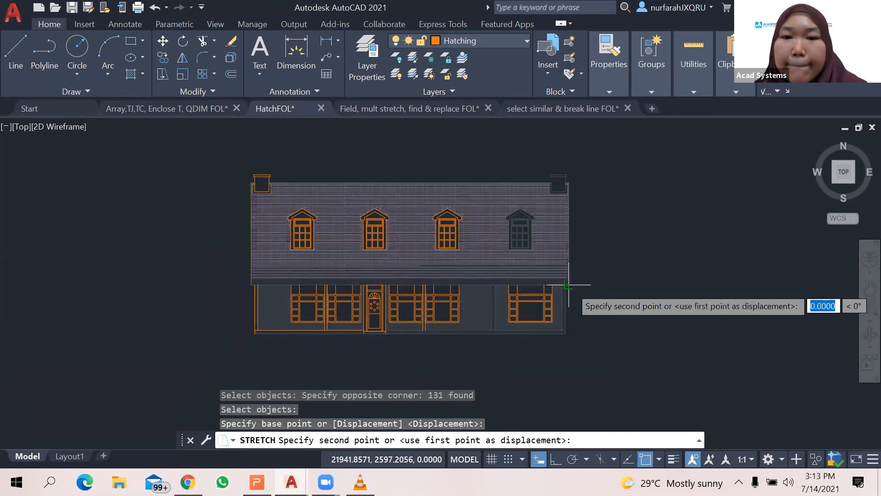
key("Escape")
key("Return")
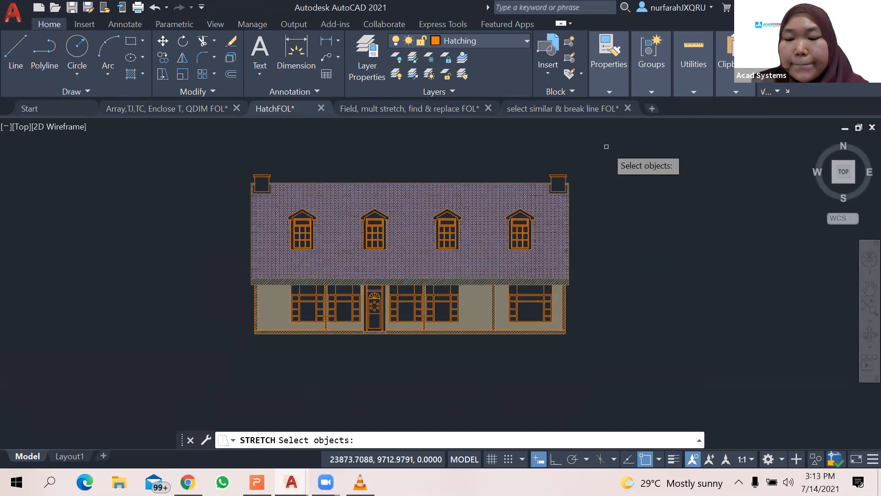
left_click(586, 162)
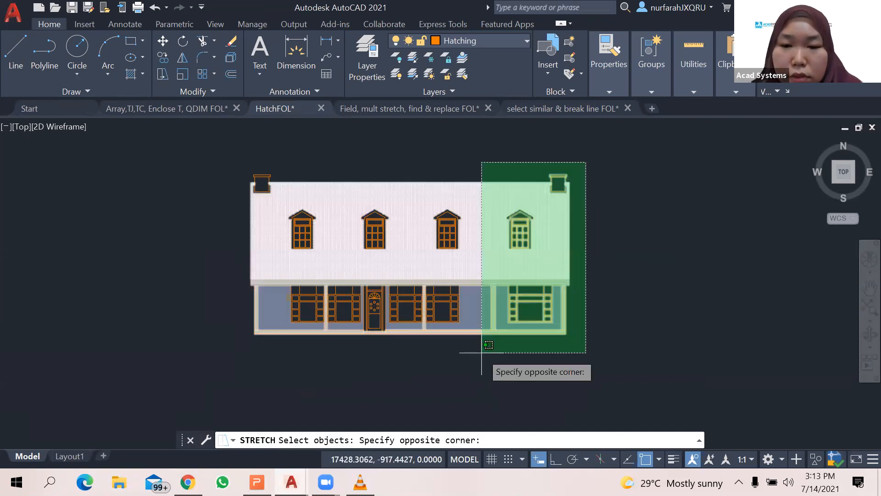
left_click(482, 353)
key("Return")
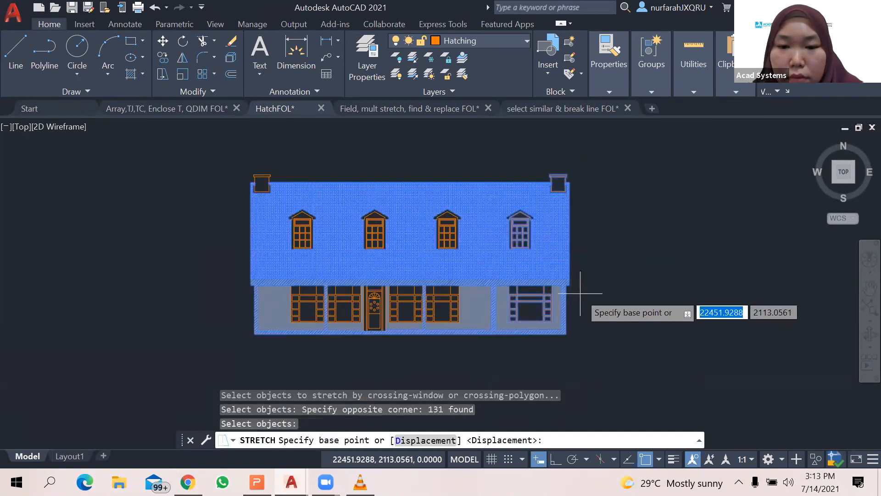
scroll(581, 293, "up", 2)
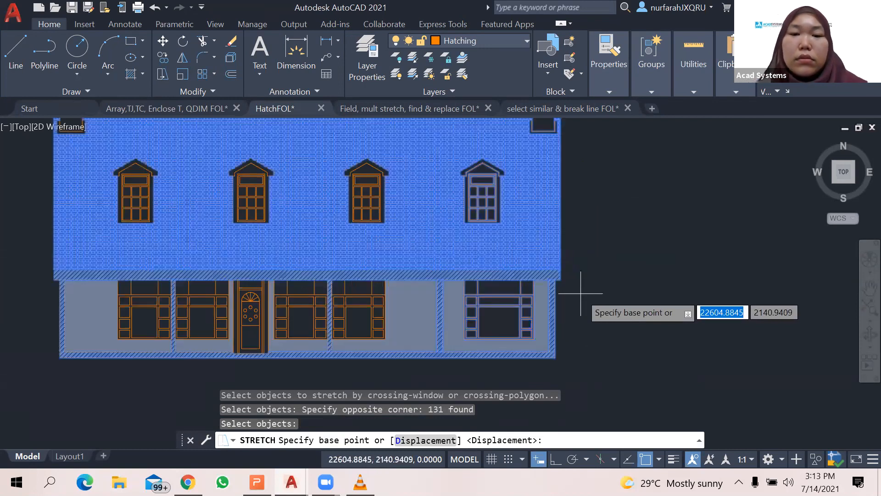
scroll(582, 293, "up", 2)
left_click(546, 272)
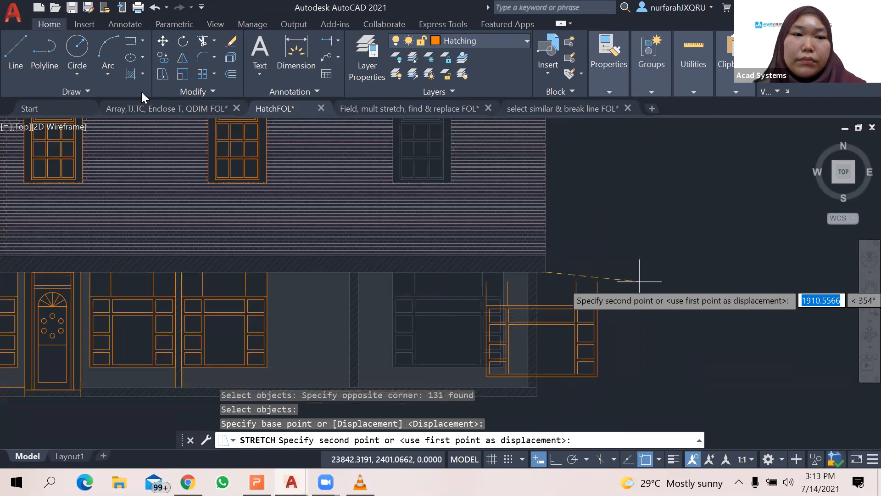
key("Escape")
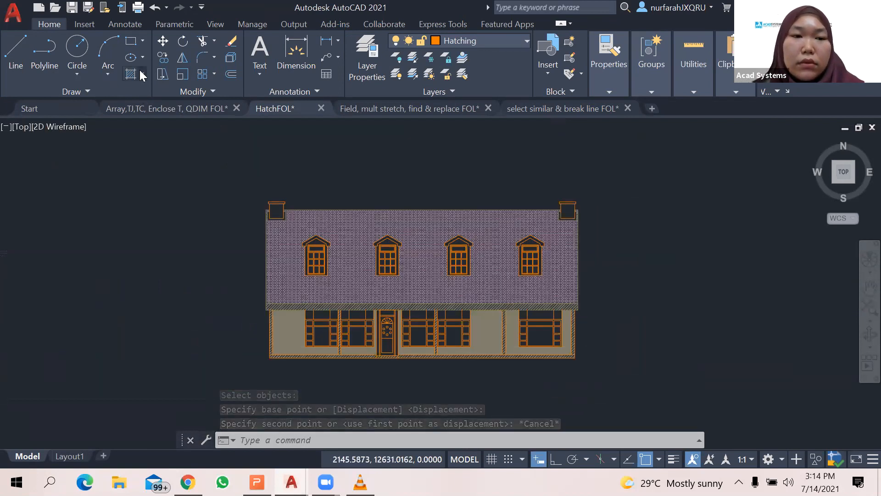
- Stretch the right end of the house horizontally outward by about 3,960 units with Ortho on, using the roof's upper-right corner as base point
left_click(142, 73)
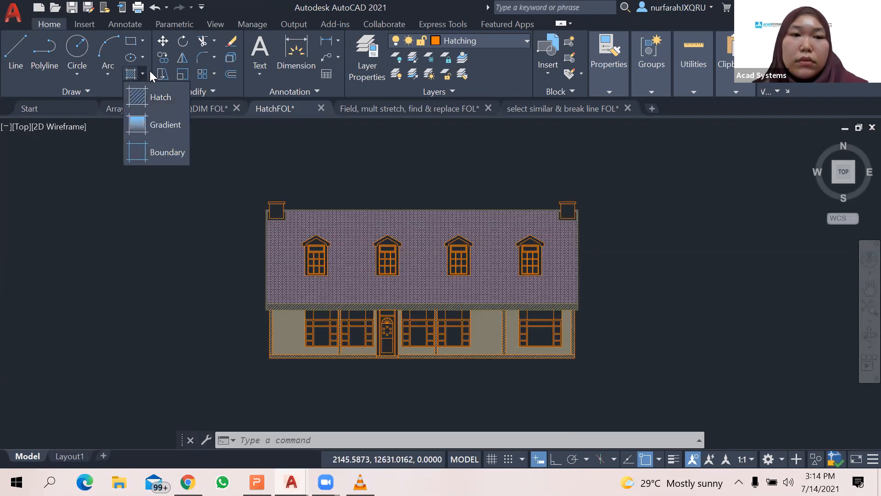
left_click(163, 74)
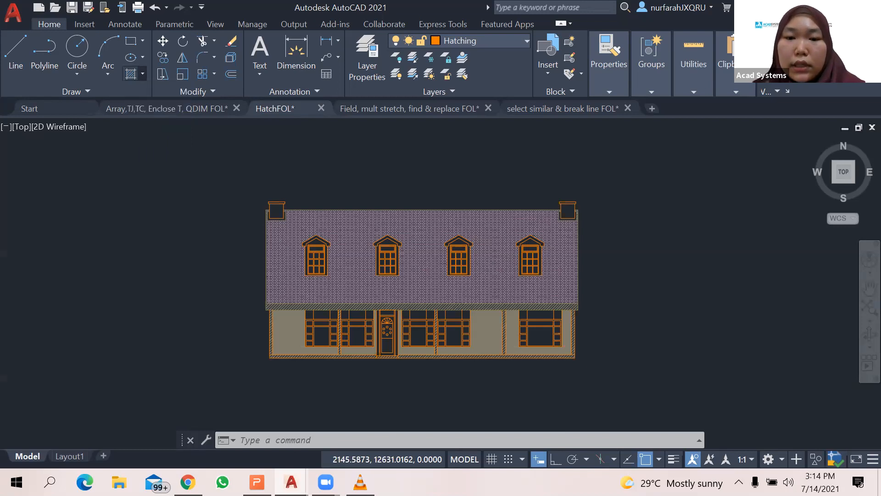
left_click(612, 184)
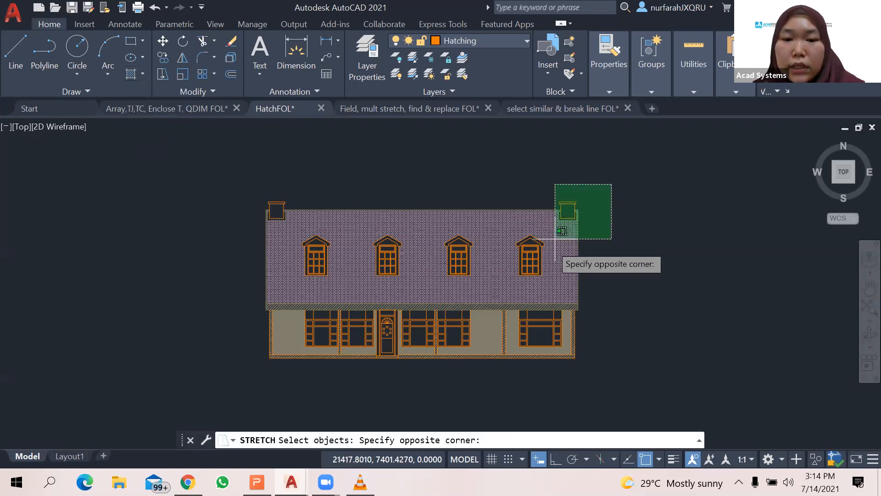
left_click(488, 379)
key("Return")
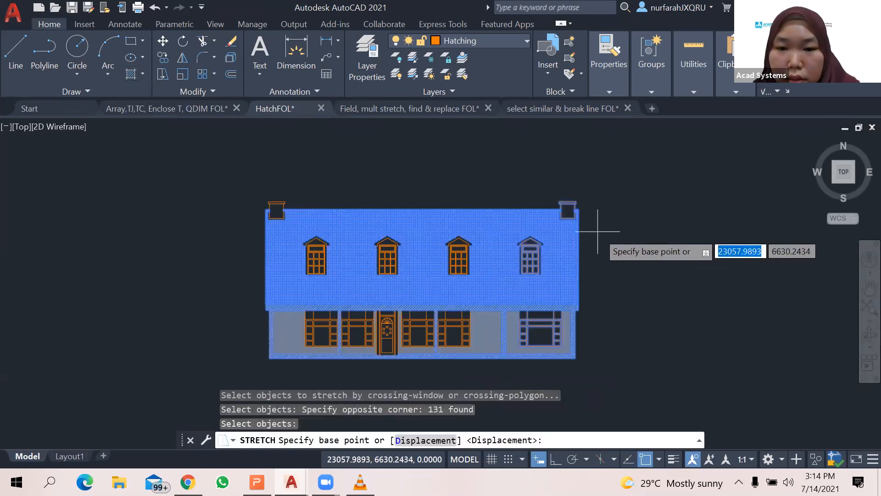
left_click(579, 209)
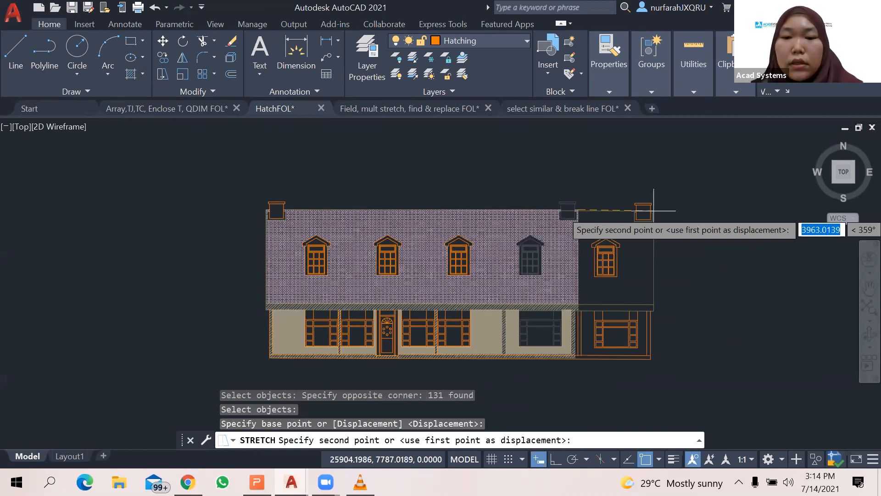
key("F8")
left_click(654, 211)
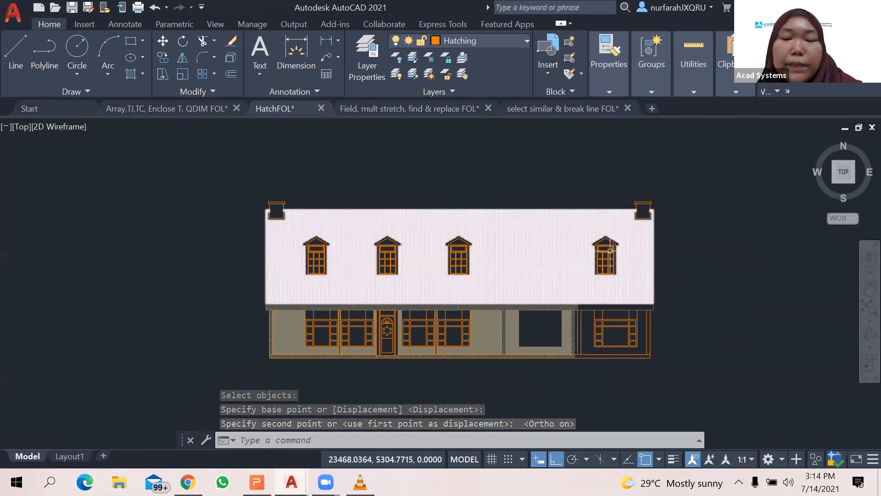
key("Escape")
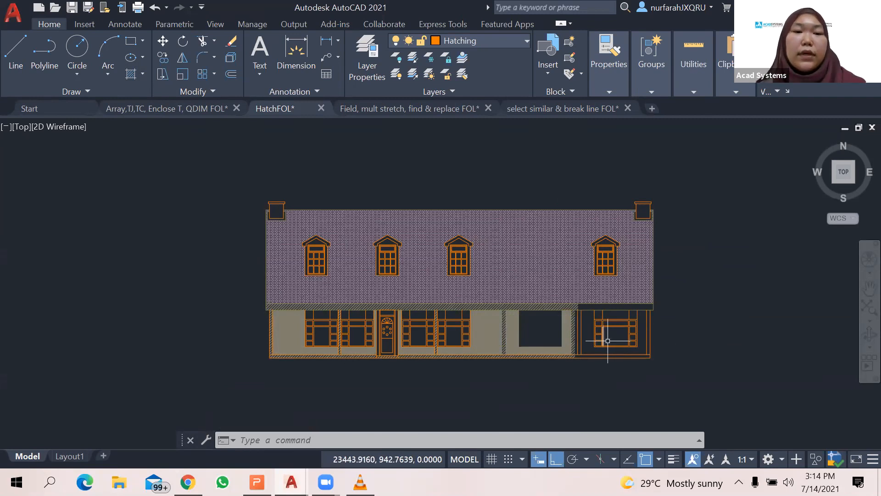
- Switch to the "Field, mult stretch, find & replace FOL" drawing and show Bedroom 2 of the ground floor plan
left_click(373, 110)
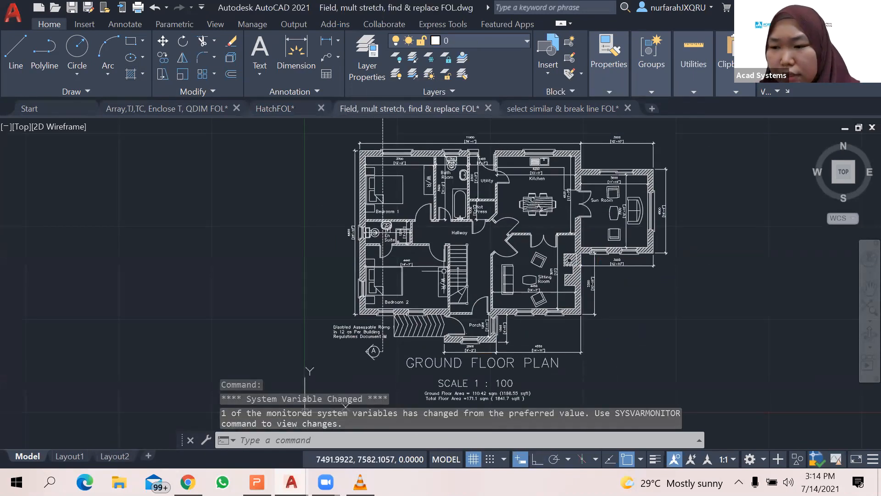
scroll(443, 271, "up", 2)
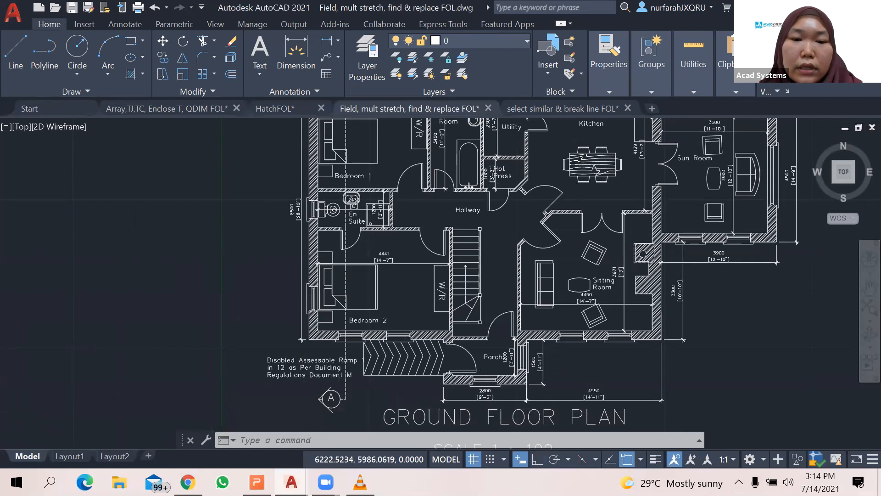
scroll(406, 318, "up", 2)
middle_click_drag(406, 318, 457, 259)
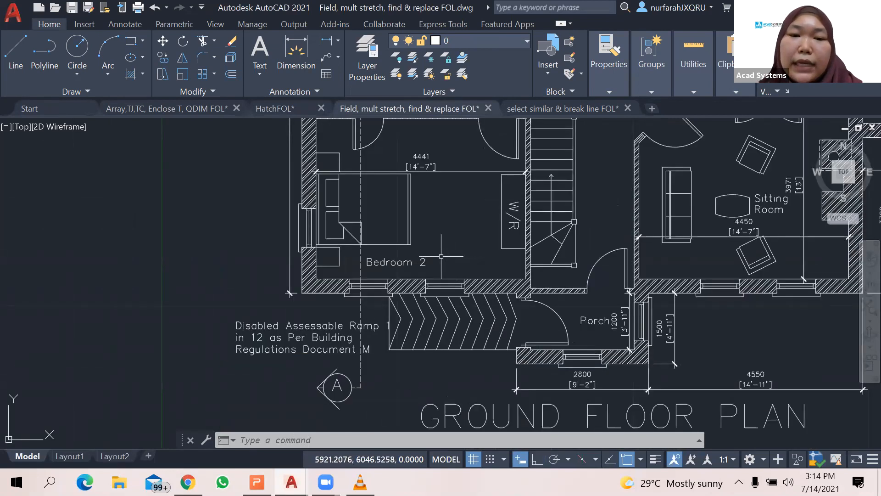
middle_click_drag(434, 228, 435, 265)
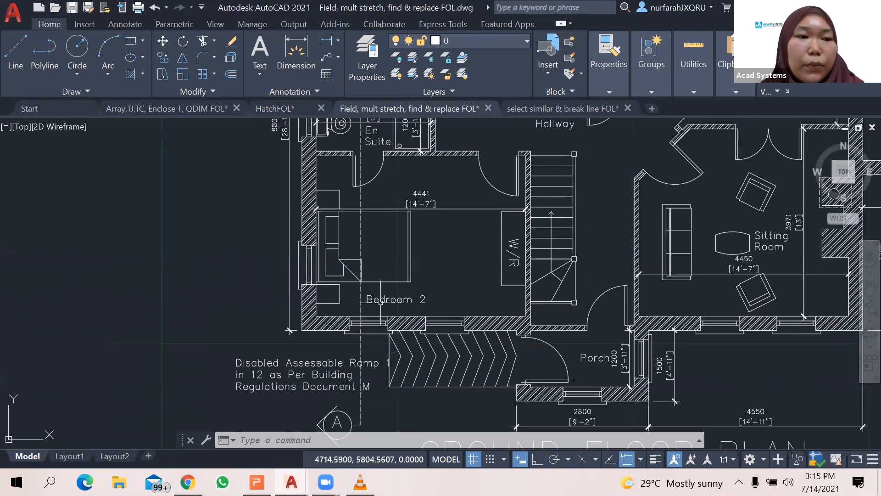
- Try to draw a polyline along the inner face of Bedroom 2's upper wall, and undo it
left_click(52, 58)
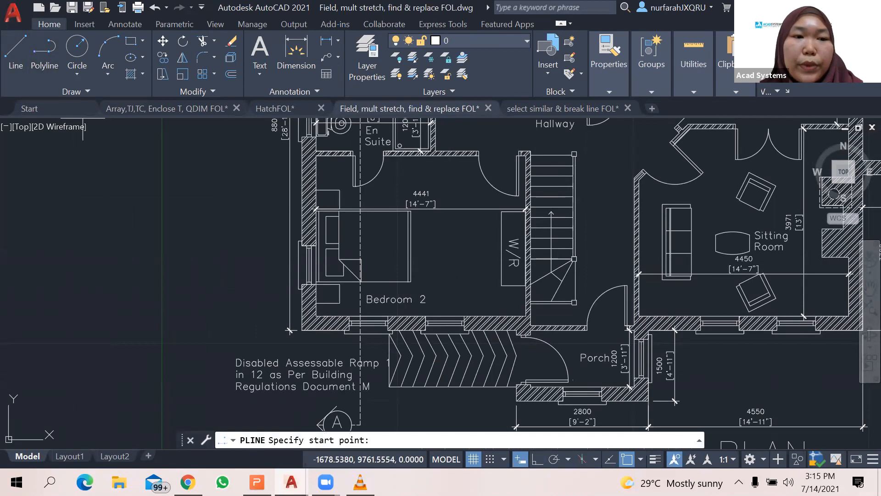
left_click(316, 156)
left_click(523, 156)
key("Escape")
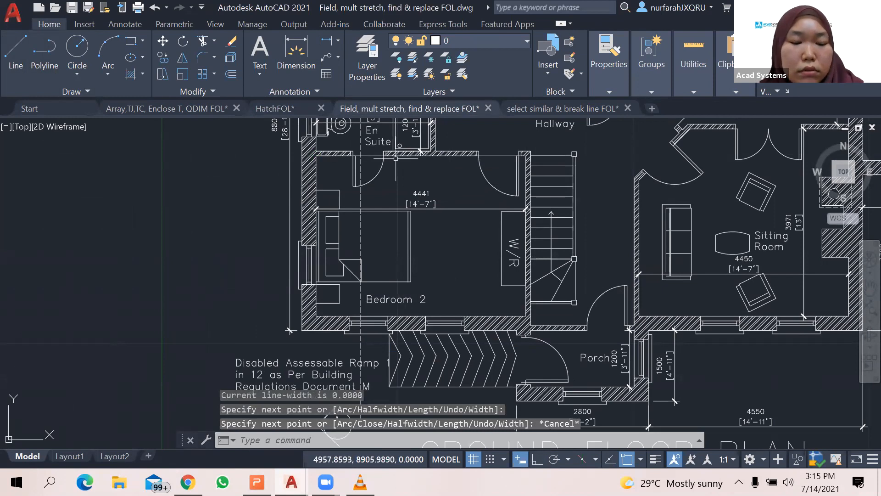
key("ctrl+z")
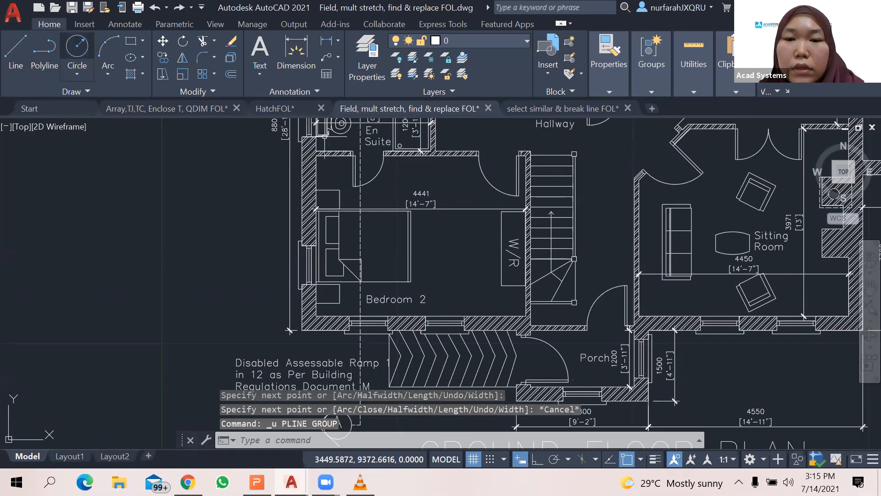
- Trace Bedroom 2's inner wall faces with a polyline, starting at the room's upper-left inner corner
left_click(44, 53)
scroll(326, 164, "up", 4)
left_click(301, 143)
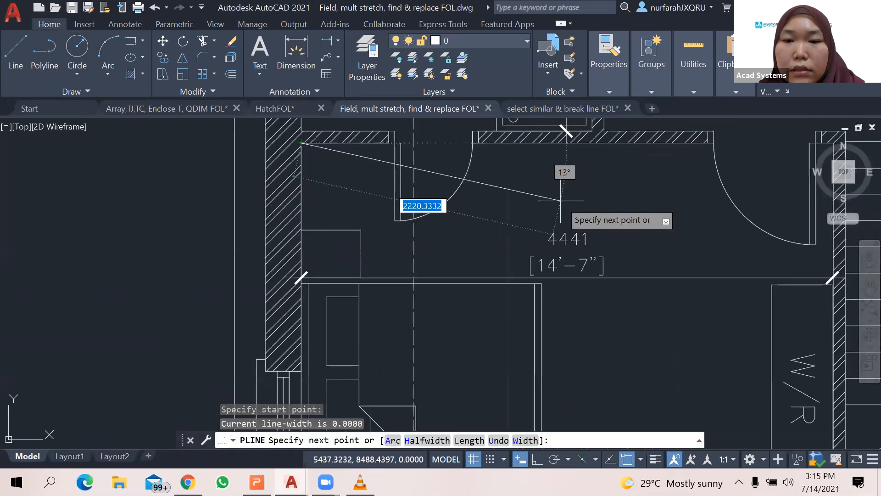
scroll(560, 201, "down", 2)
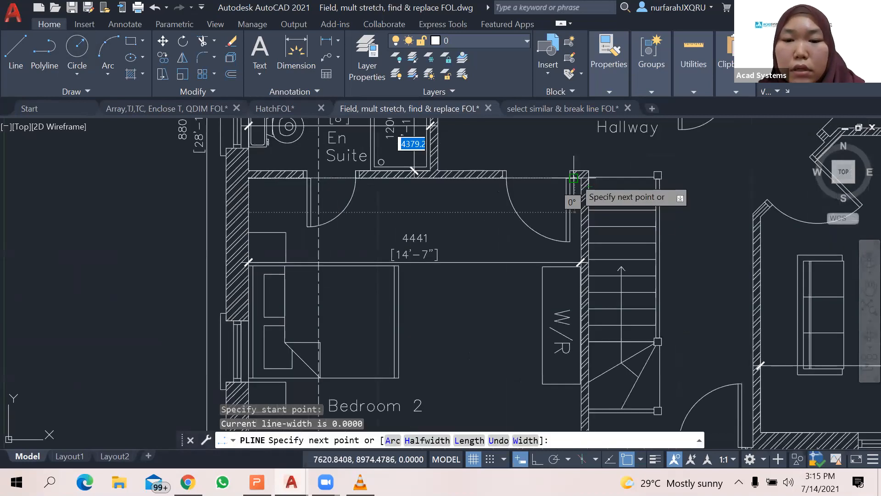
left_click(574, 178)
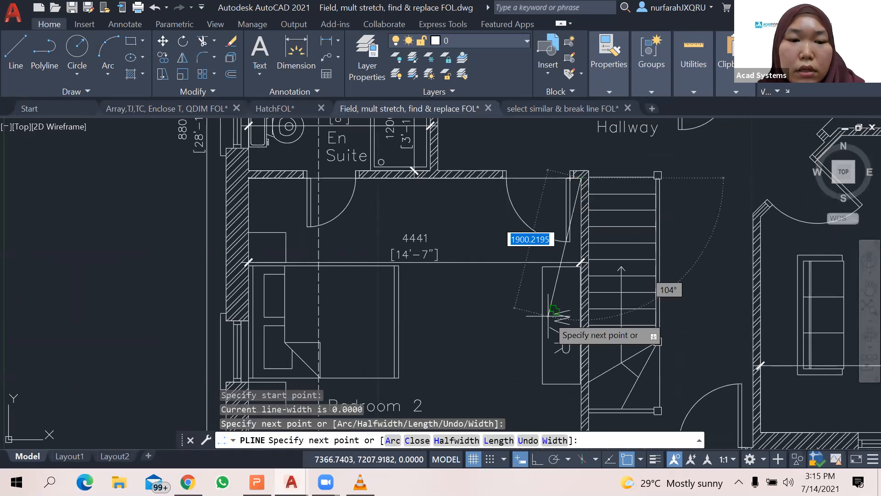
middle_click_drag(548, 316, 526, 177)
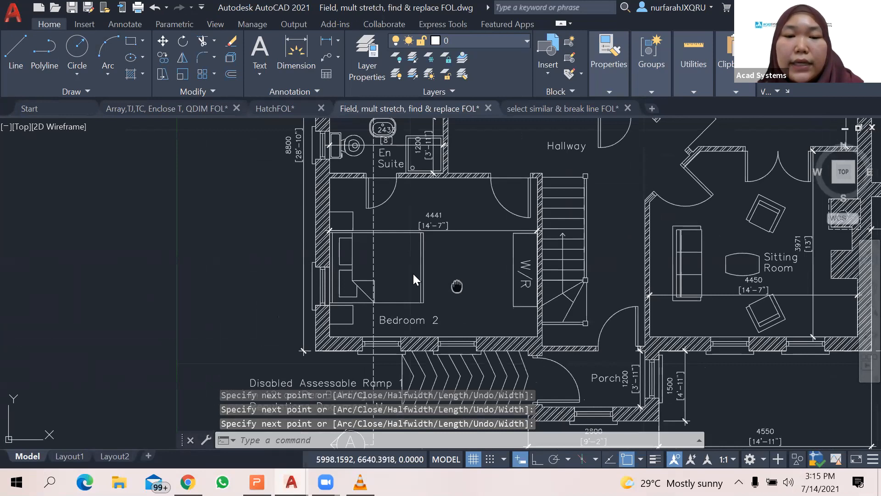
- Open a new Object field in place of the Bedroom 2 label text and link it to the room's outline polyline
middle_click_drag(457, 286, 452, 238)
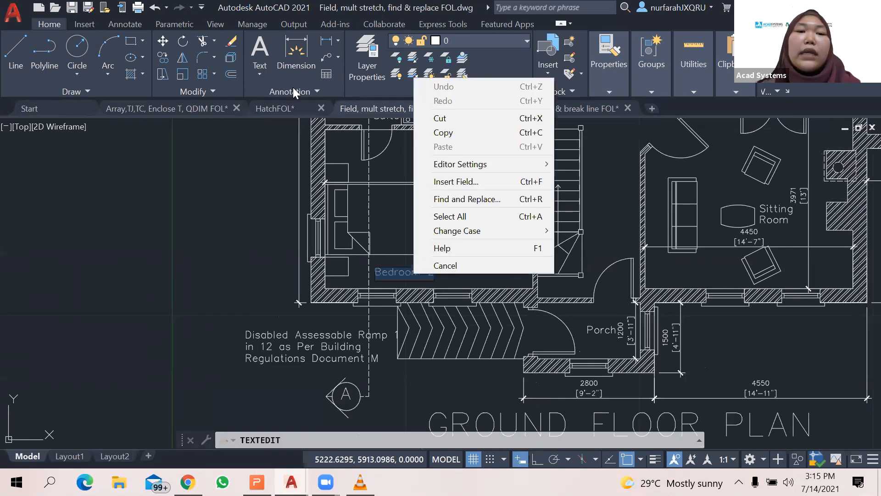
left_click(455, 182)
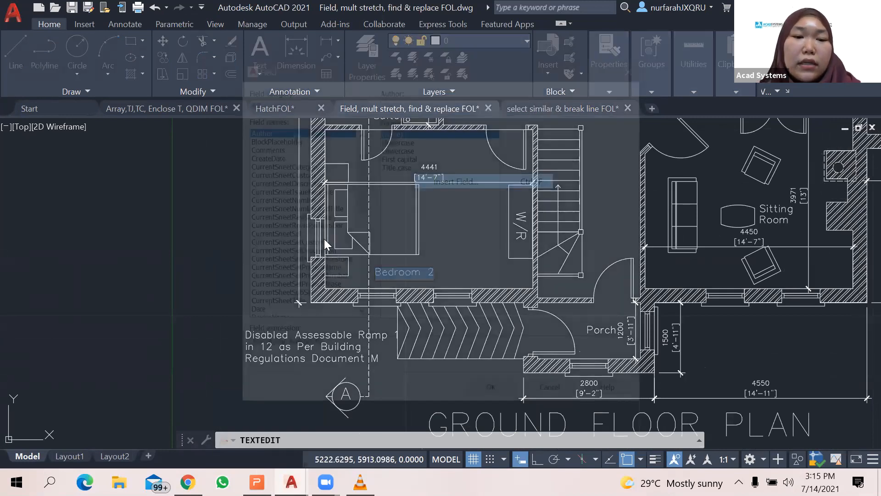
scroll(283, 246, "down", 3)
scroll(284, 246, "down", 6)
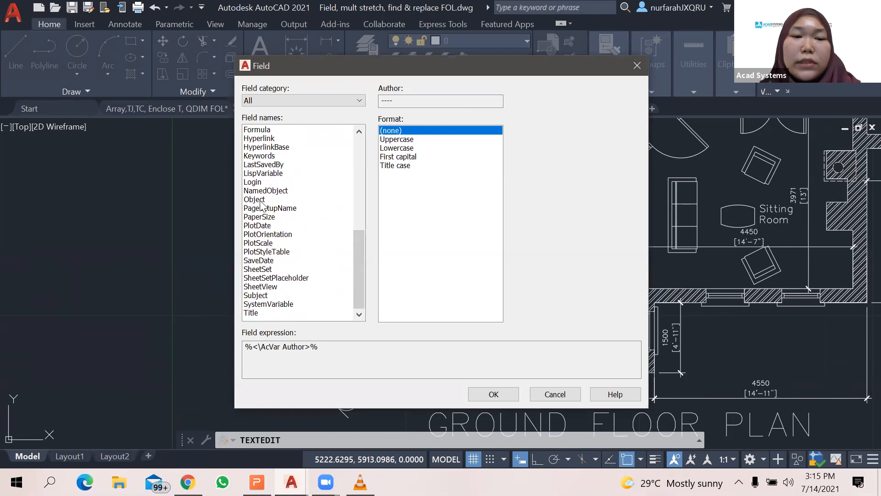
left_click(257, 200)
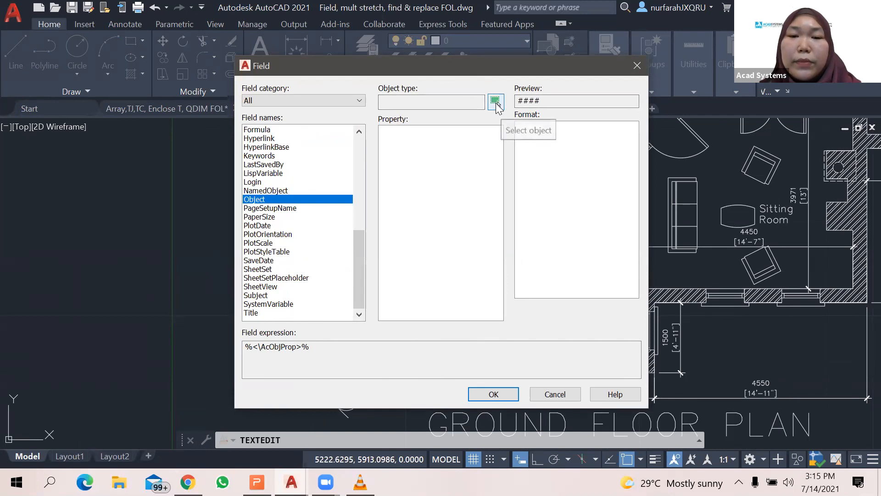
left_click(497, 104)
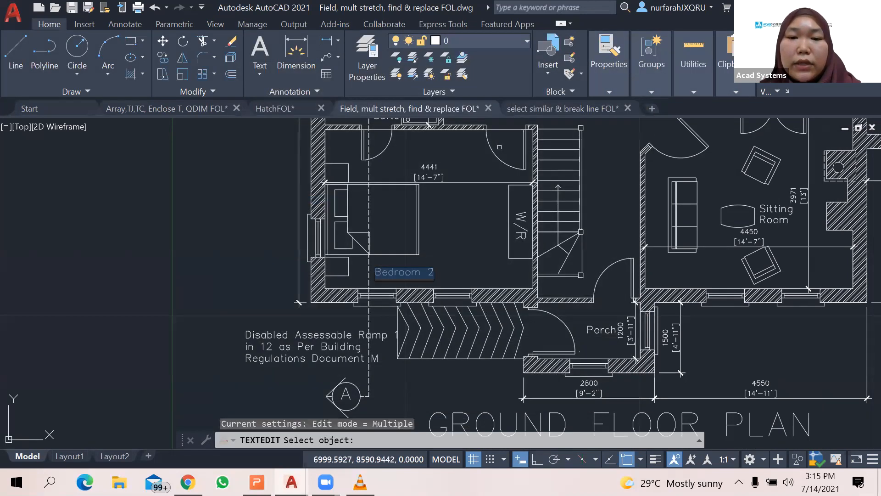
middle_click_drag(499, 147, 494, 164)
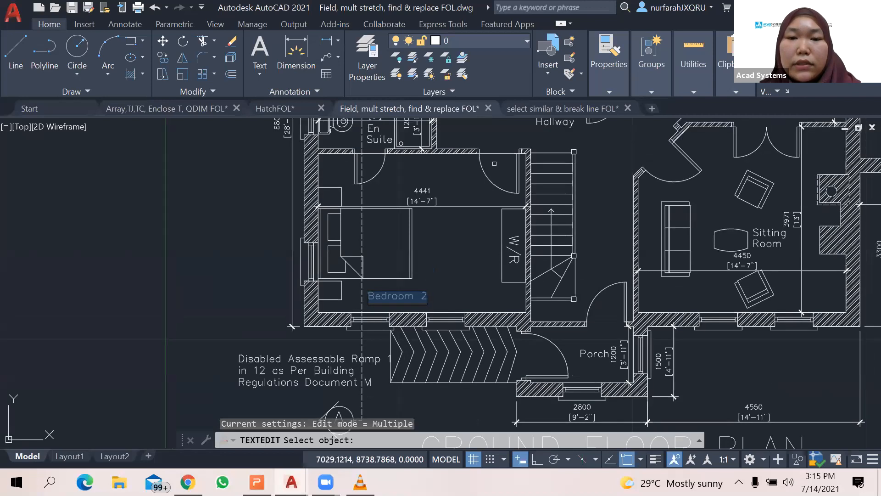
left_click(494, 163)
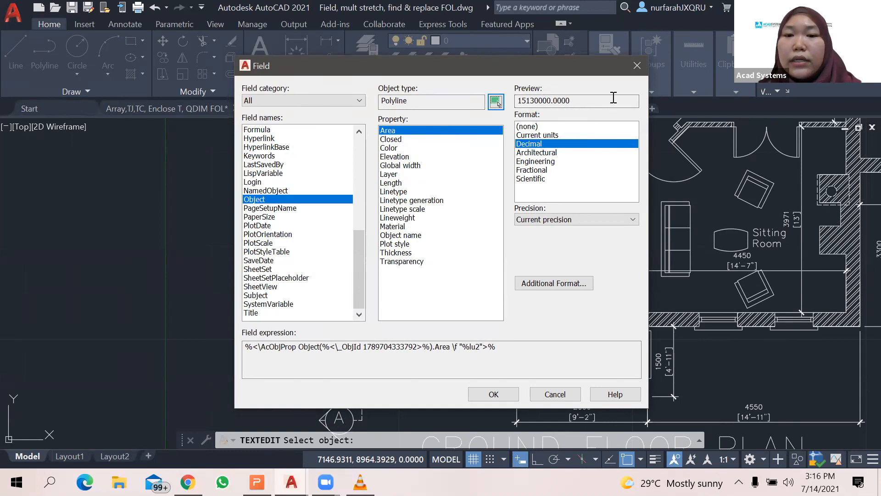
- Give the decimal Area field the suffix sqm, insert it as the room label and finish the text editing
left_click(576, 282)
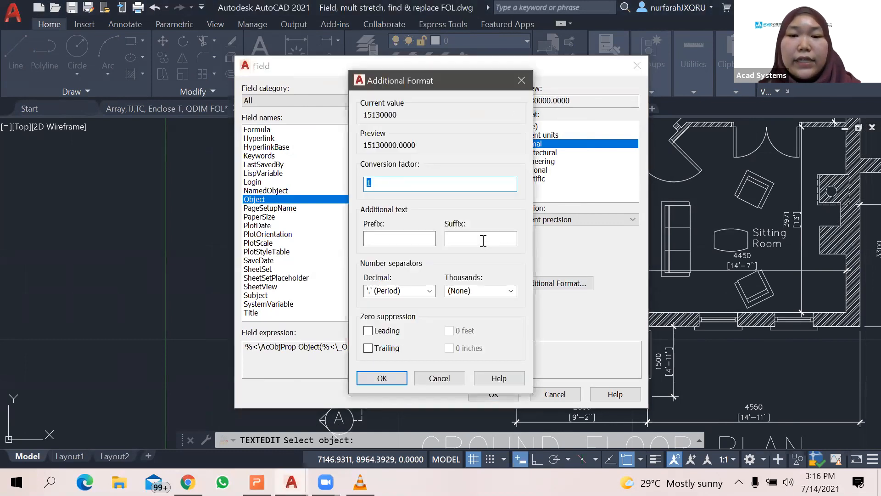
left_click(482, 240)
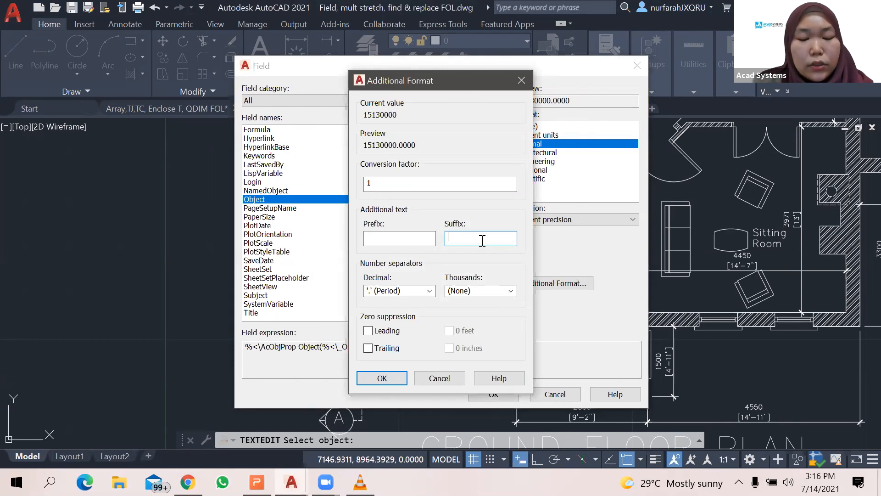
type("sqm")
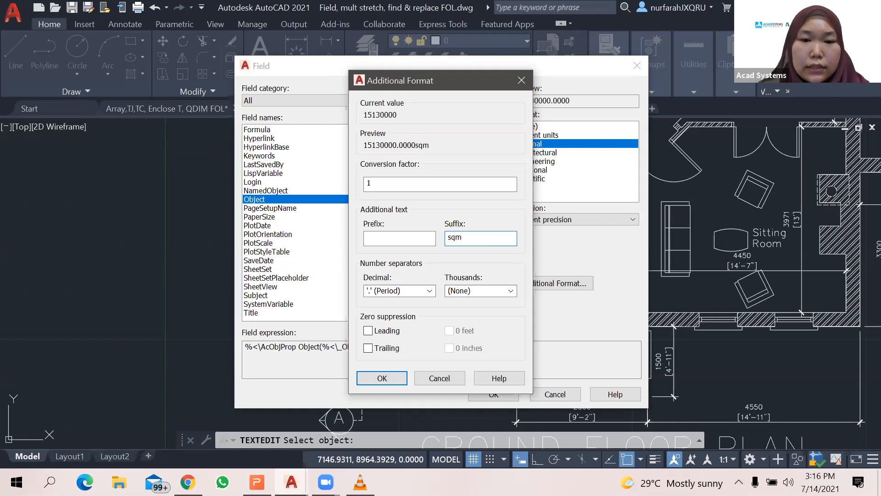
left_click(390, 378)
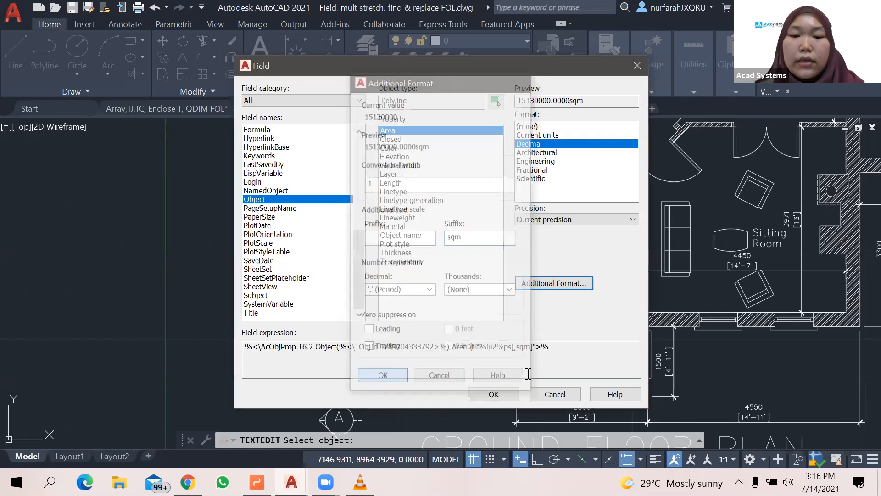
left_click(494, 394)
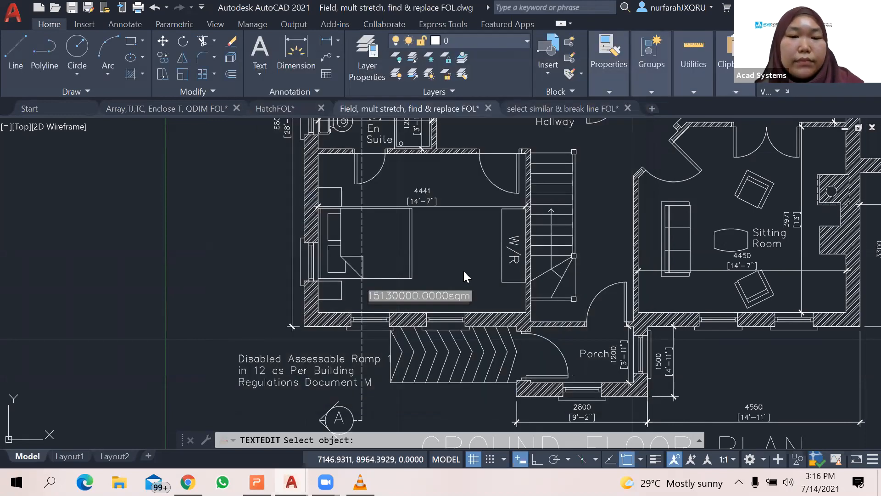
left_click(463, 270)
key("Escape")
key("Escape")
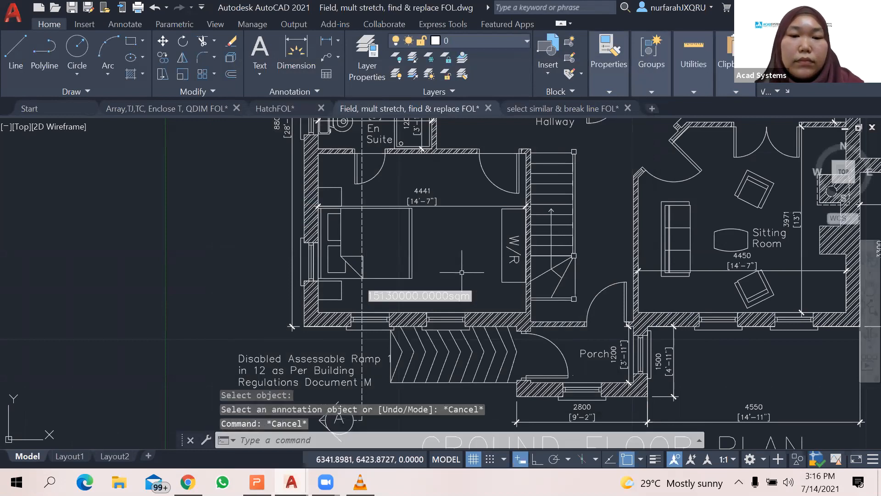
left_click(462, 272)
key("Escape")
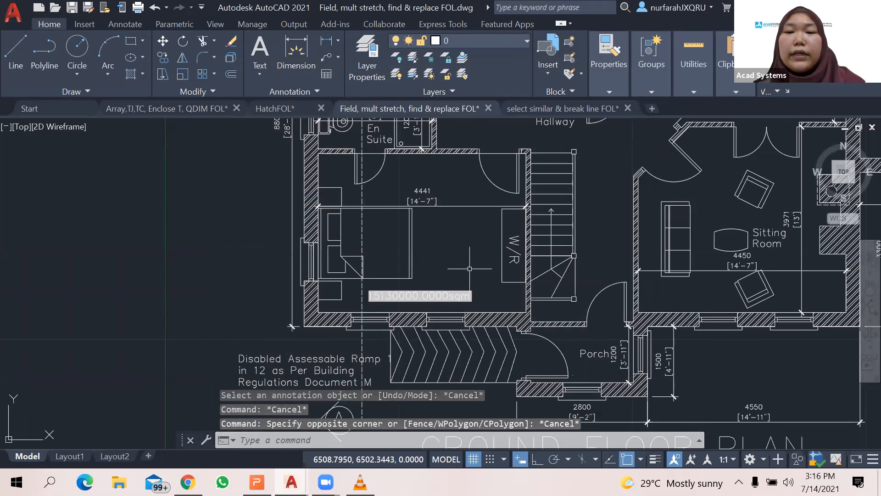
- Start Stretch Multiple and define crossing windows over the right ends of the beds in Bedroom 1 and Bedroom 2
scroll(575, 242, "down", 2)
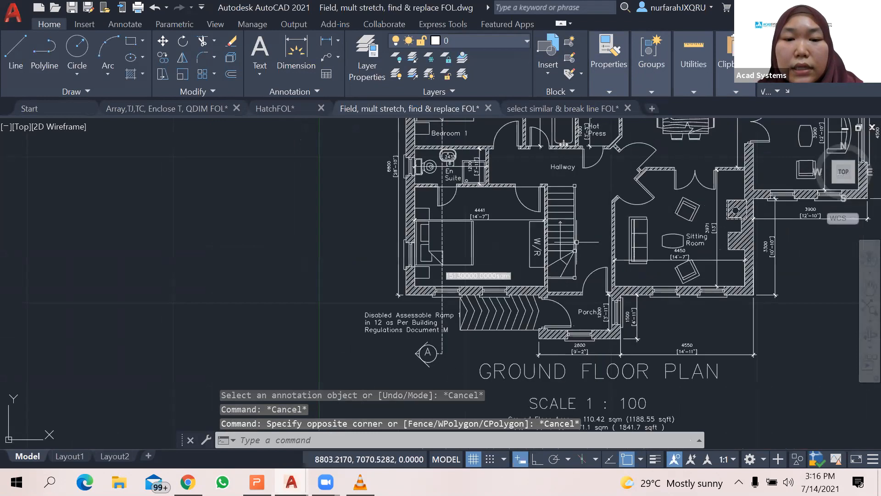
scroll(376, 406, "down", 2)
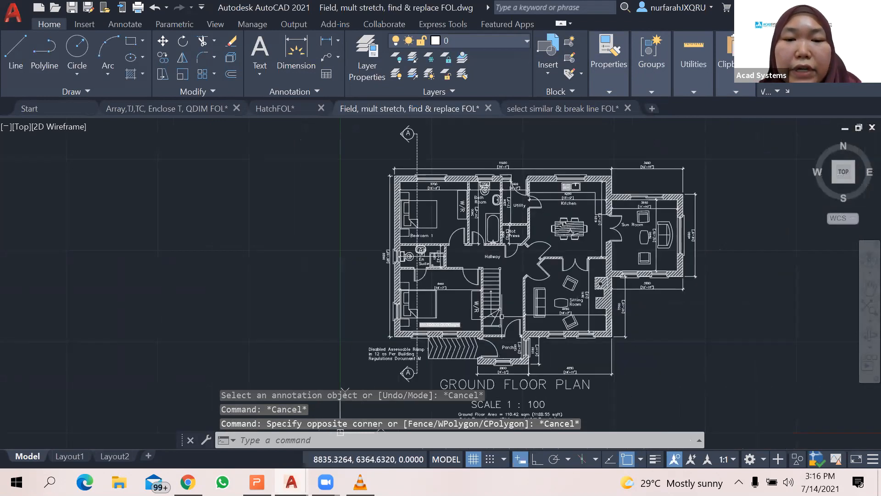
middle_click_drag(506, 304, 506, 318)
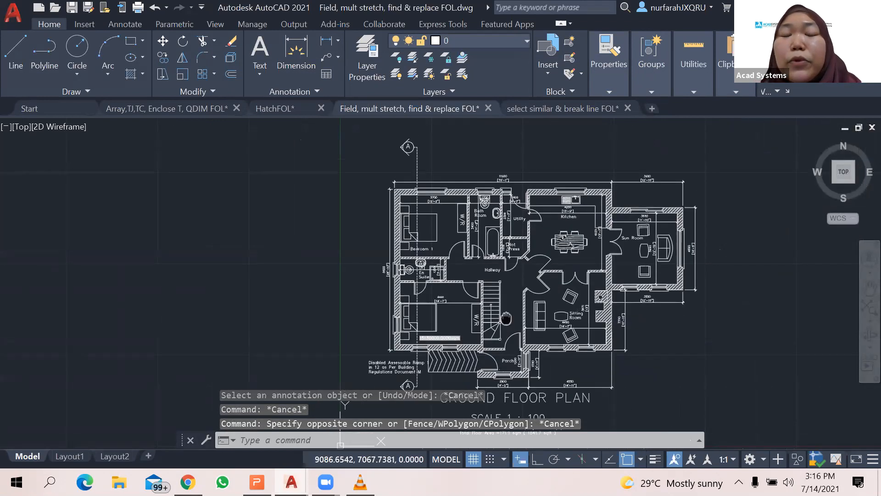
scroll(507, 317, "up", 2)
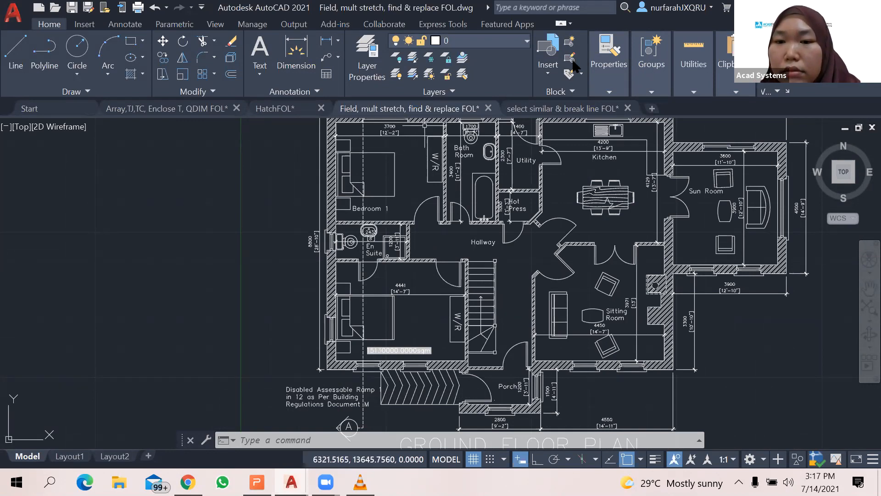
left_click(435, 25)
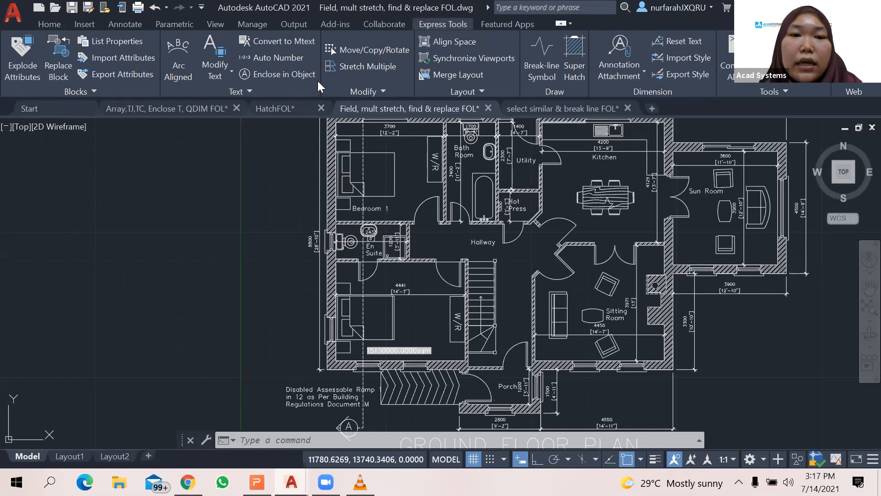
left_click(358, 68)
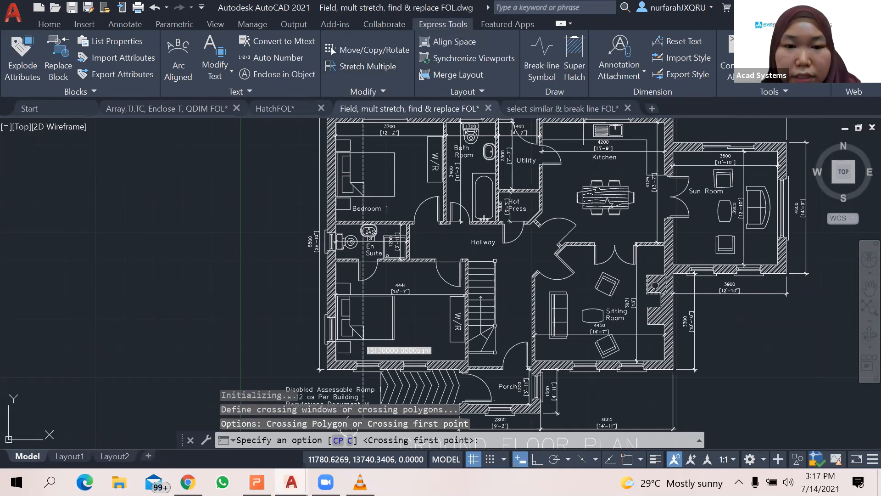
left_click(399, 146)
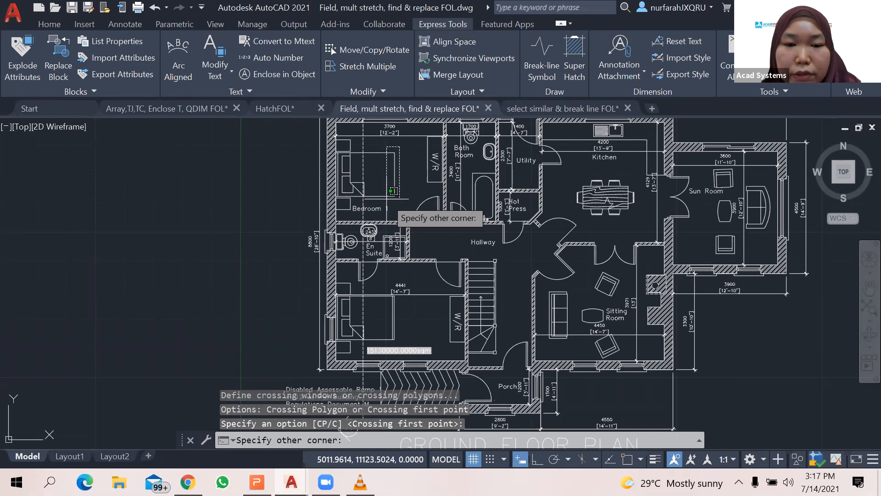
left_click(387, 198)
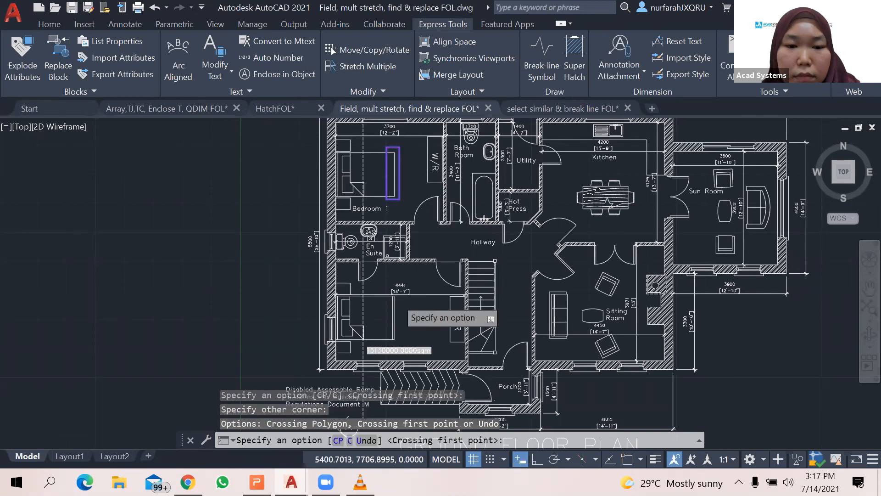
scroll(399, 301, "up", 2)
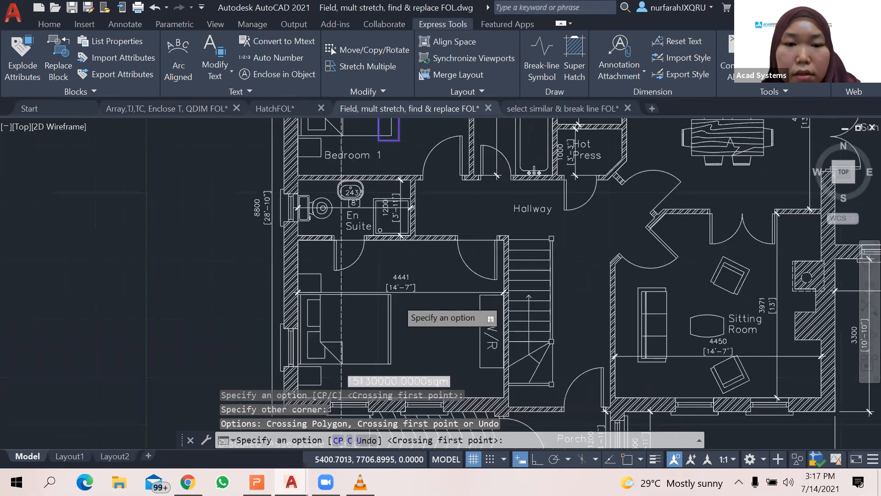
scroll(396, 299, "up", 2)
middle_click_drag(397, 299, 396, 222)
left_click(390, 216)
left_click(372, 336)
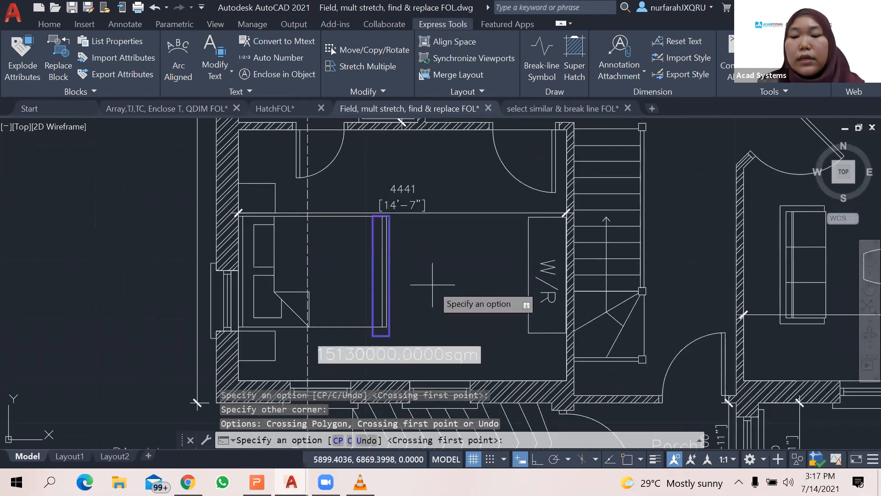
key("Return")
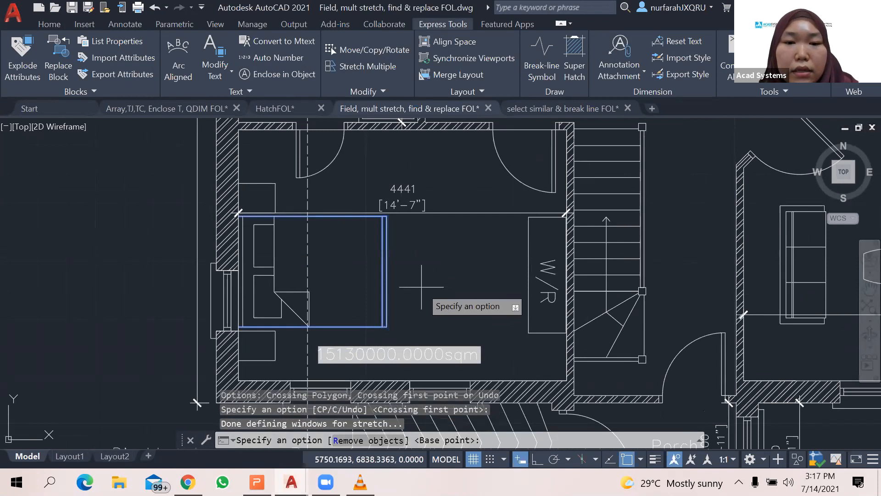
- Stretch both beds horizontally to the right by about 380 units, using the lower-right corner of Bedroom 1's bed as base point
scroll(422, 287, "down", 2)
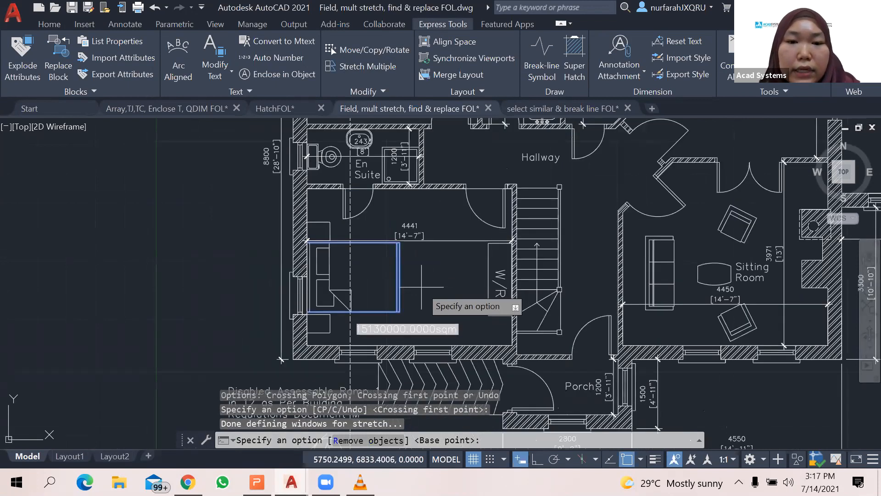
scroll(432, 372, "down", 2)
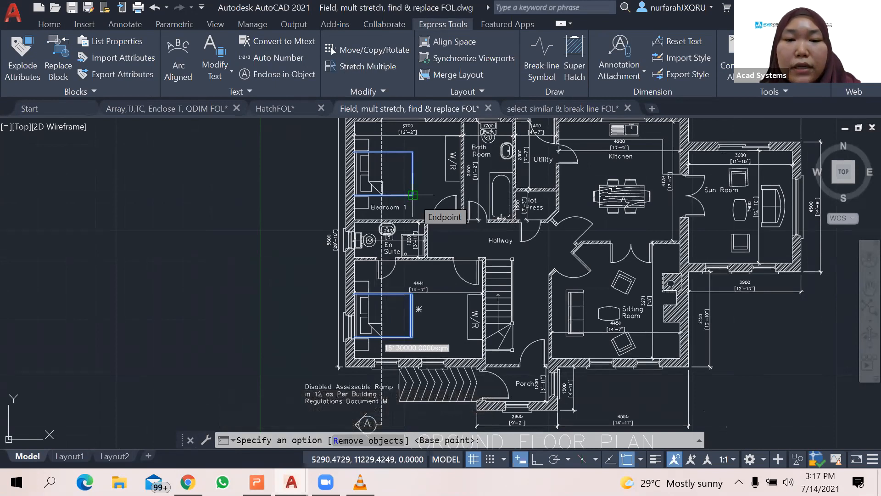
left_click(412, 194)
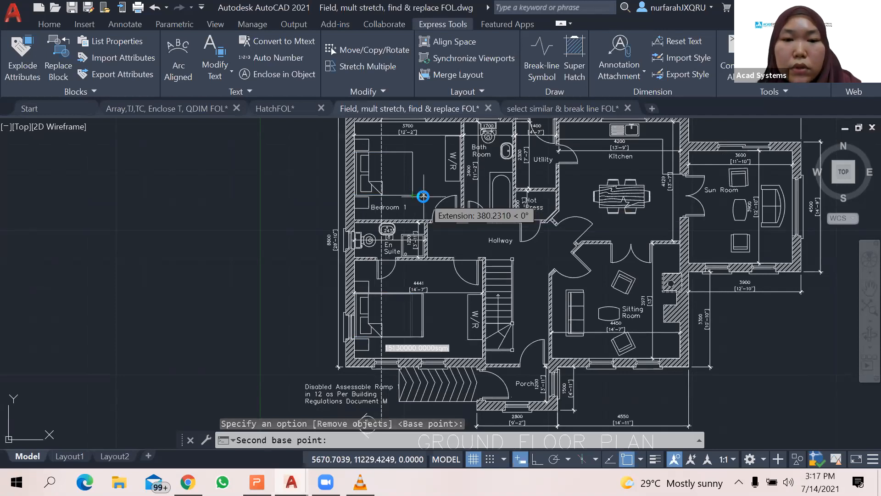
left_click(423, 195)
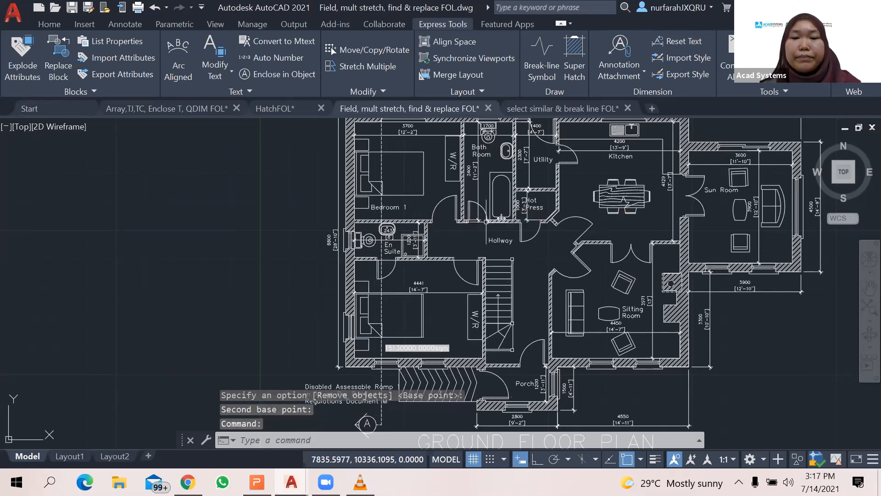
scroll(486, 222, "down", 2)
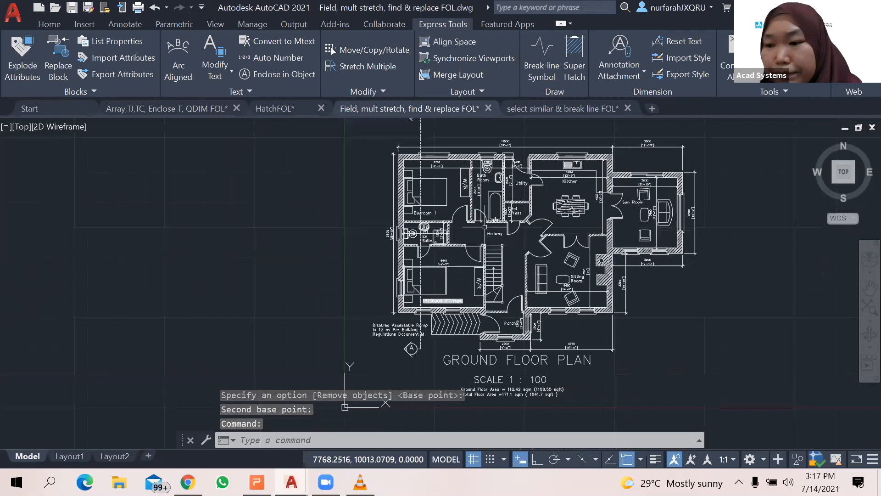
scroll(484, 227, "up", 2)
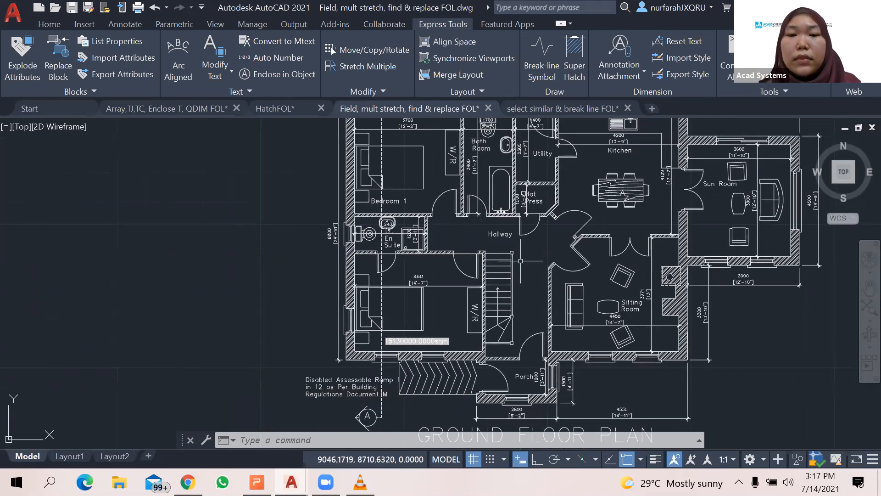
- Look over the ground floor plan and its room labels, from the bedrooms to the Sun Room
scroll(520, 261, "down", 2)
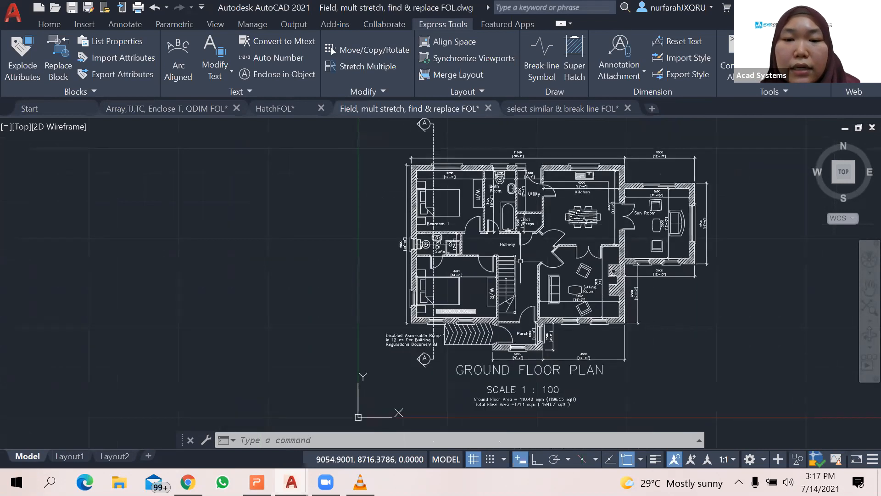
scroll(520, 261, "up", 2)
middle_click_drag(516, 253, 439, 301)
scroll(467, 286, "up", 2)
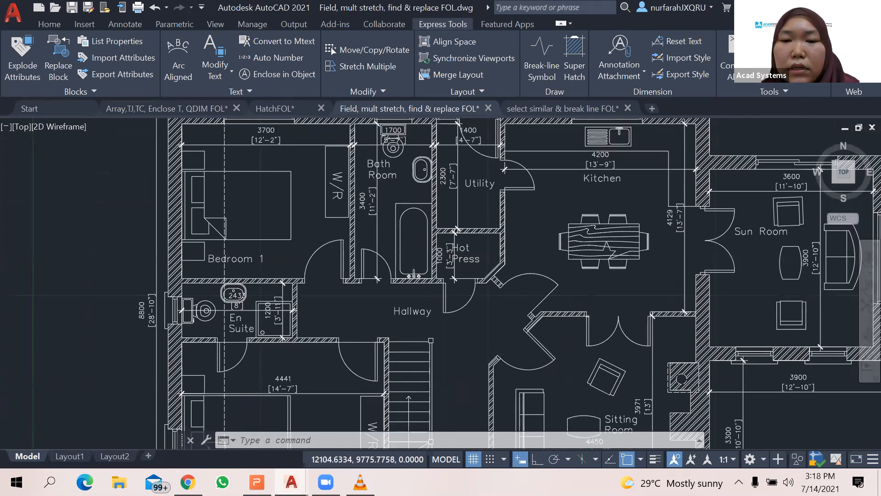
scroll(566, 291, "down", 2)
middle_click_drag(566, 292, 451, 187)
middle_click_drag(575, 218, 570, 242)
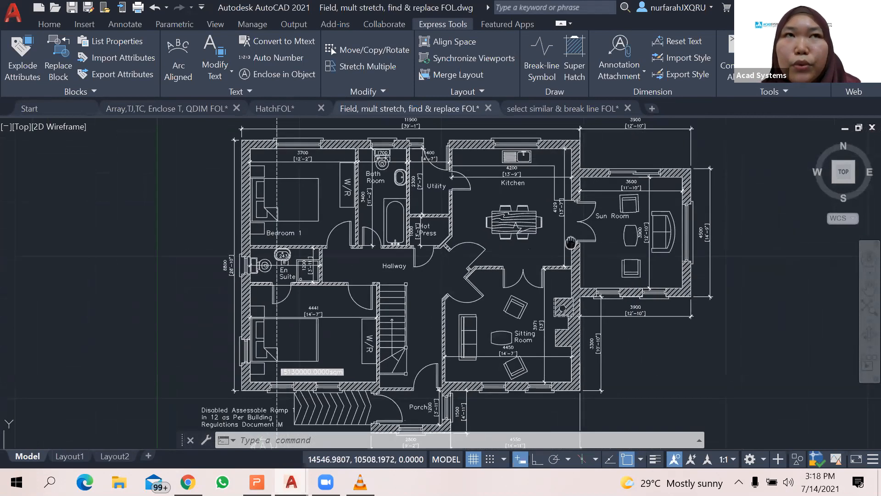
scroll(571, 242, "up", 2)
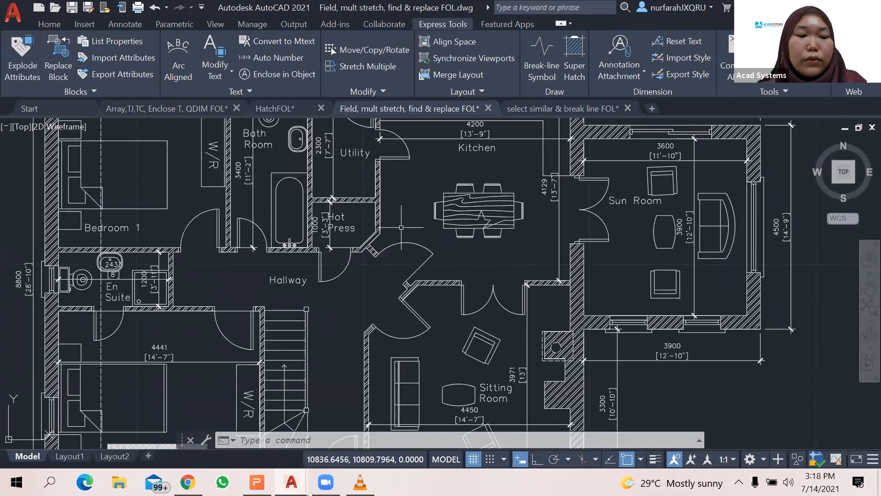
- Start Find and Replace with room as the search text and space as the replacement
key("Escape")
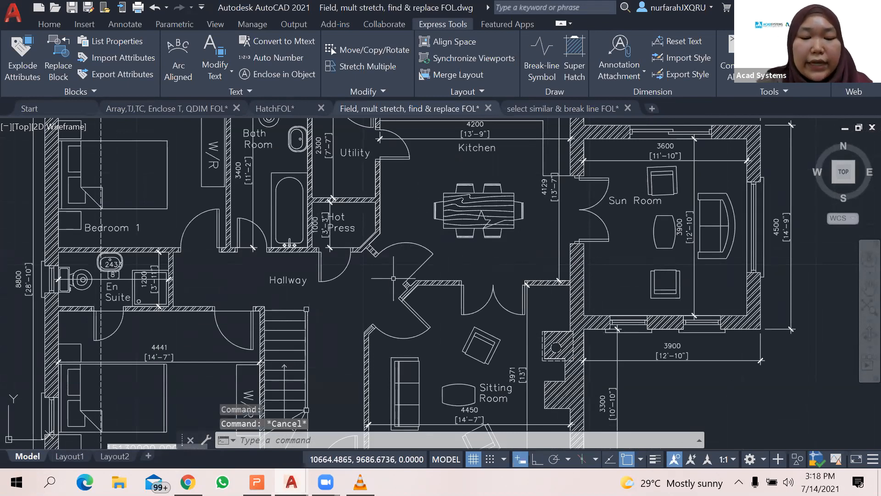
type("find")
key("Return")
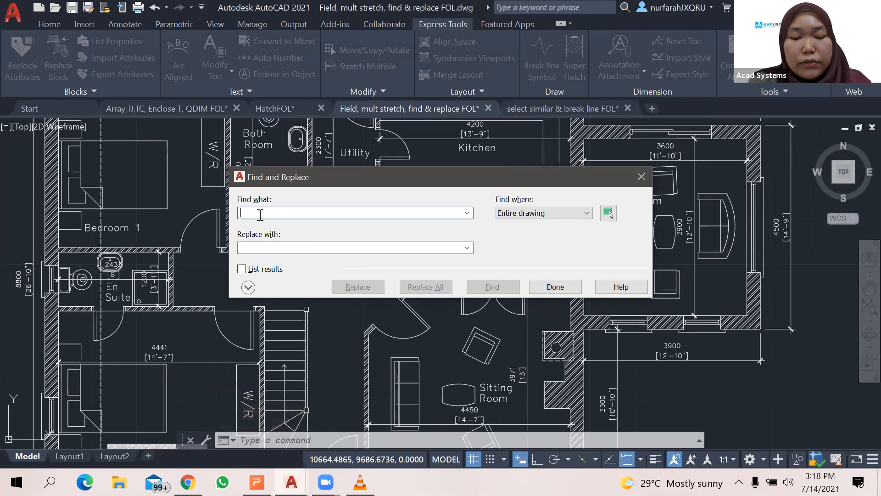
type("room")
left_click(282, 248)
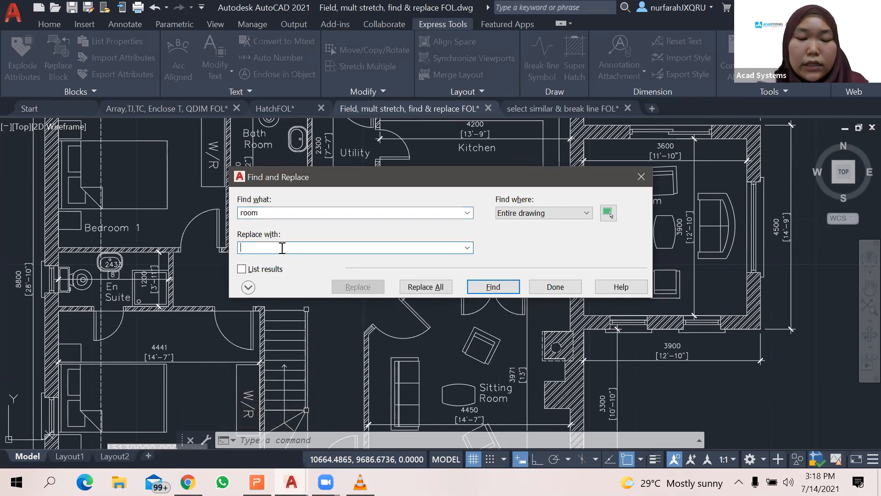
type("space")
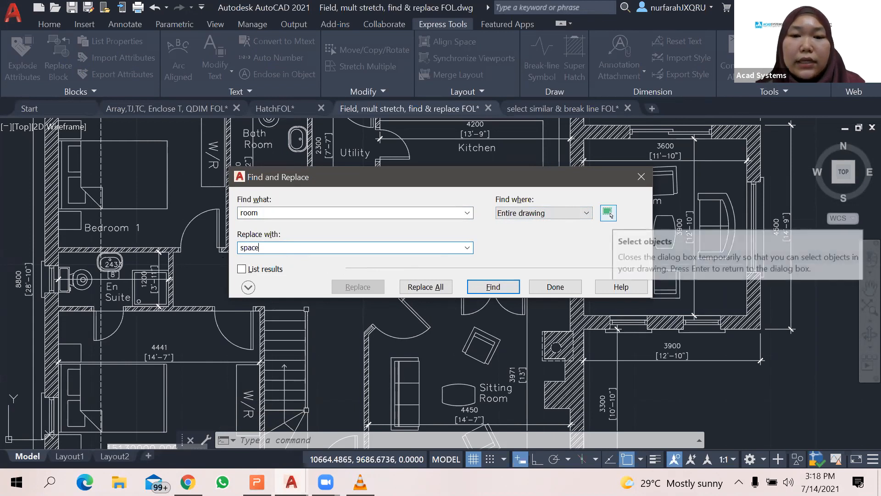
- Limit the search to objects crossed by a window over the plan's upper part, from above the Sun Room down into Bedroom 2
left_click(608, 213)
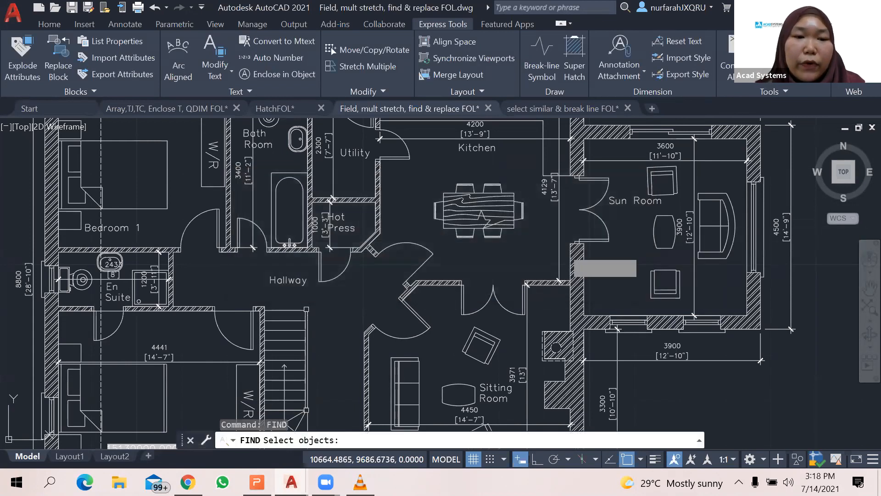
scroll(400, 272, "down", 2)
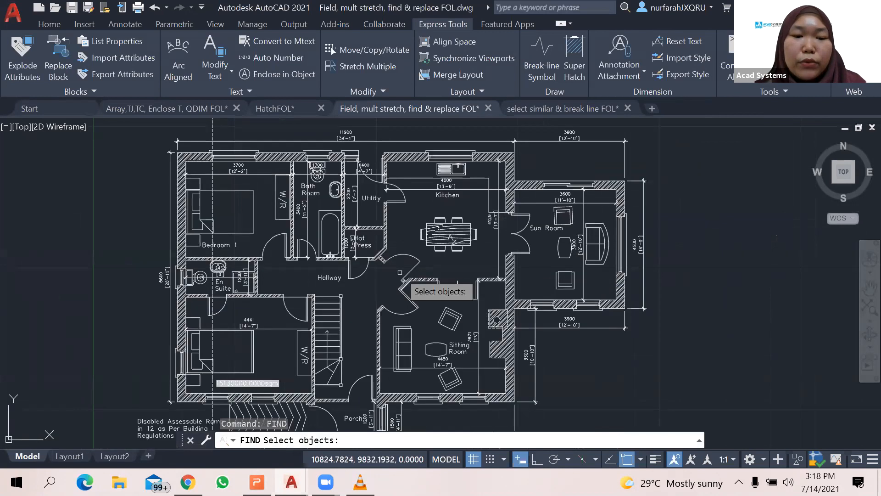
middle_click_drag(399, 272, 406, 227)
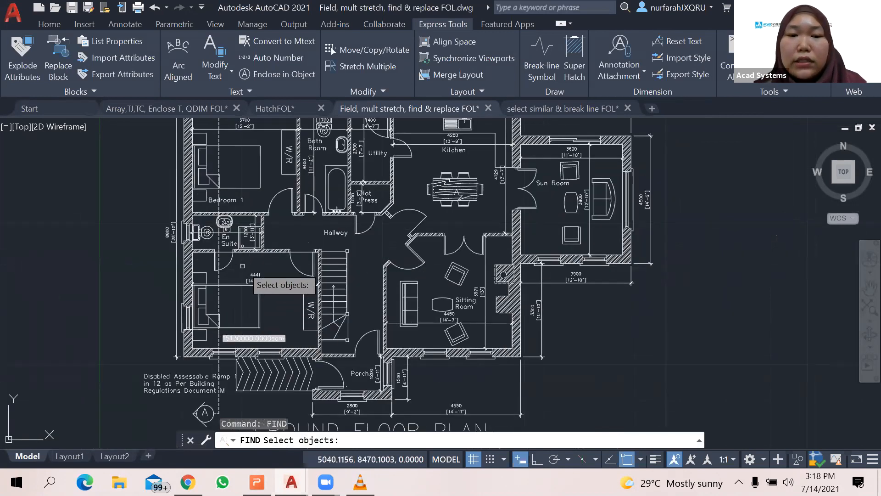
scroll(255, 266, "up", 2)
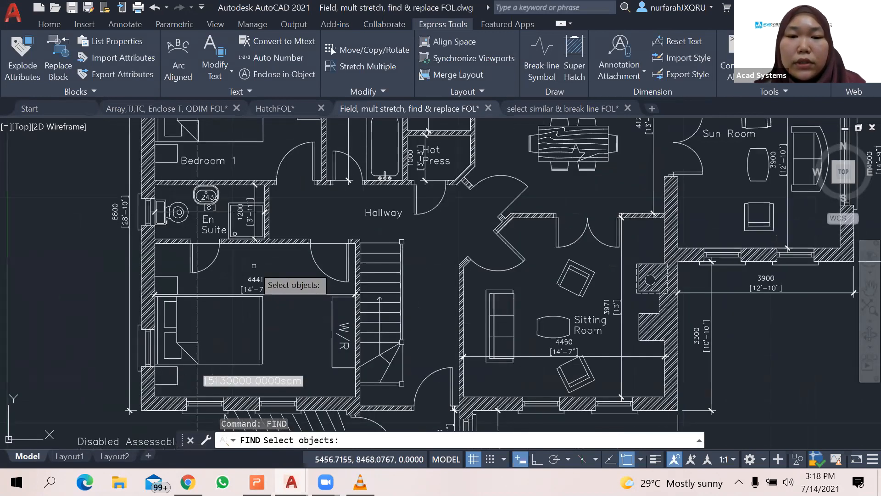
scroll(257, 276, "down", 4)
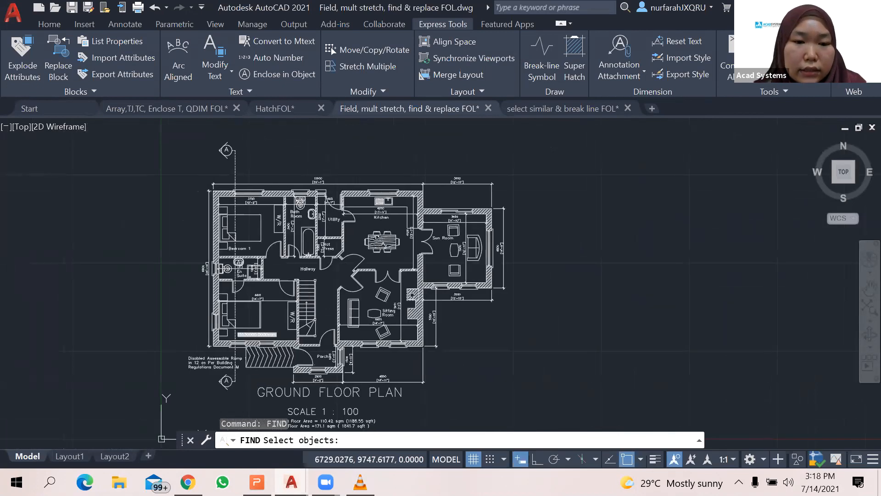
left_click(477, 153)
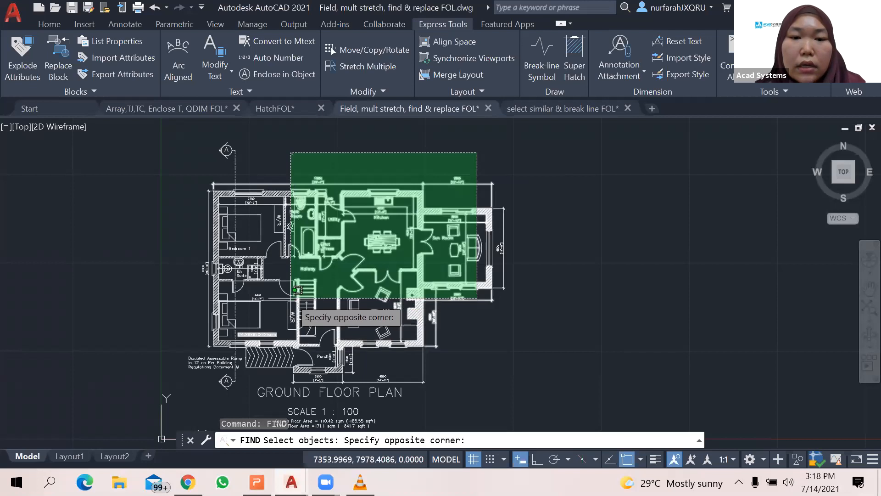
left_click(241, 298)
key("Return")
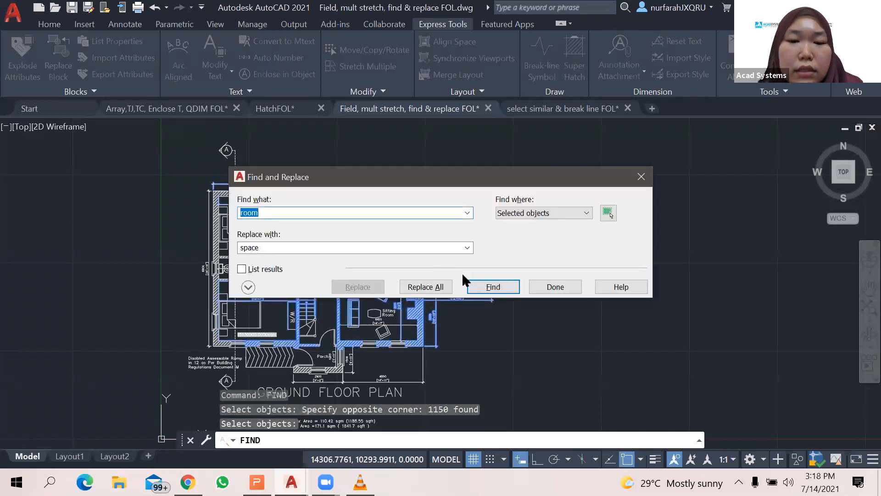
- Replace all occurrences of room with space in the selected objects, finish the command and check the Bath and Sun labels
left_click(431, 287)
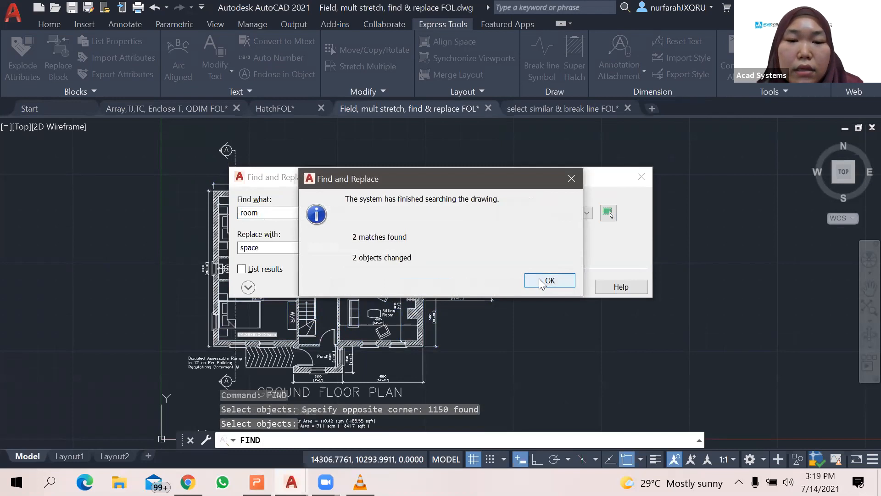
left_click(535, 282)
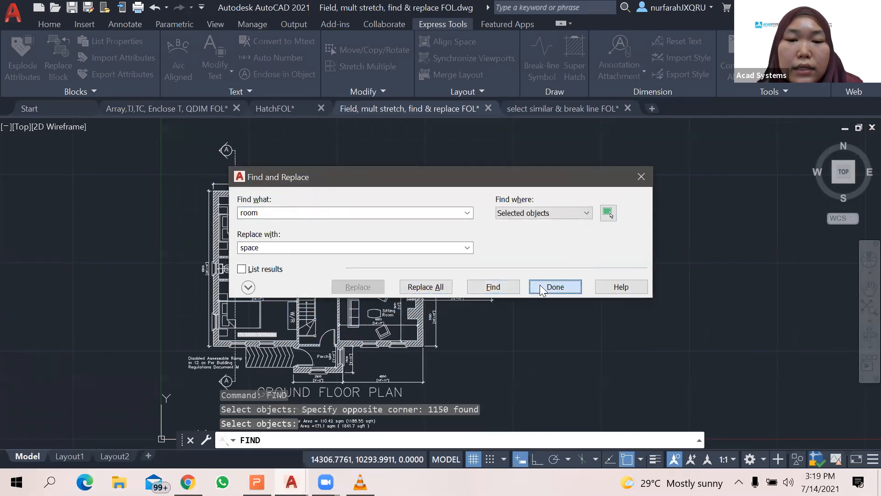
key("Return")
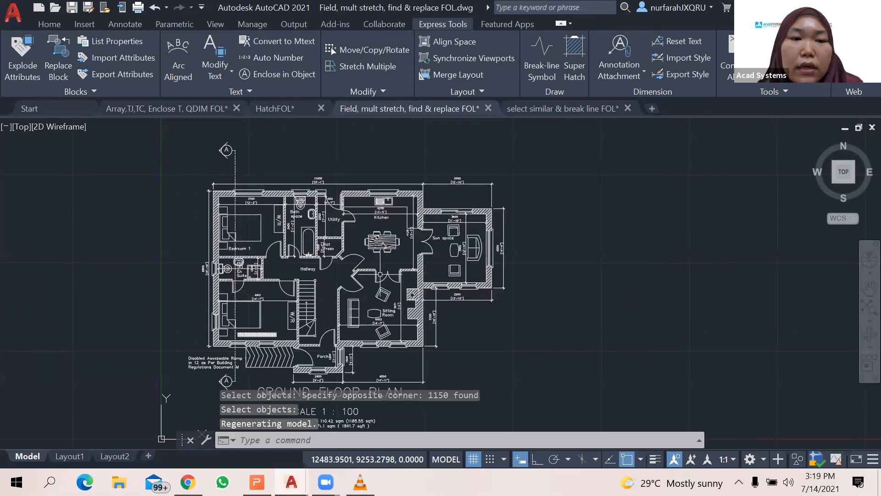
scroll(364, 261, "up", 4)
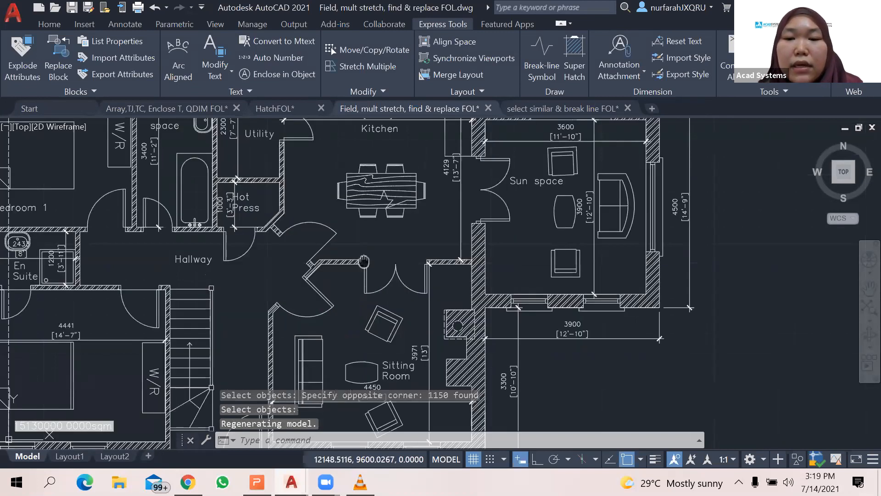
middle_click_drag(363, 261, 433, 296)
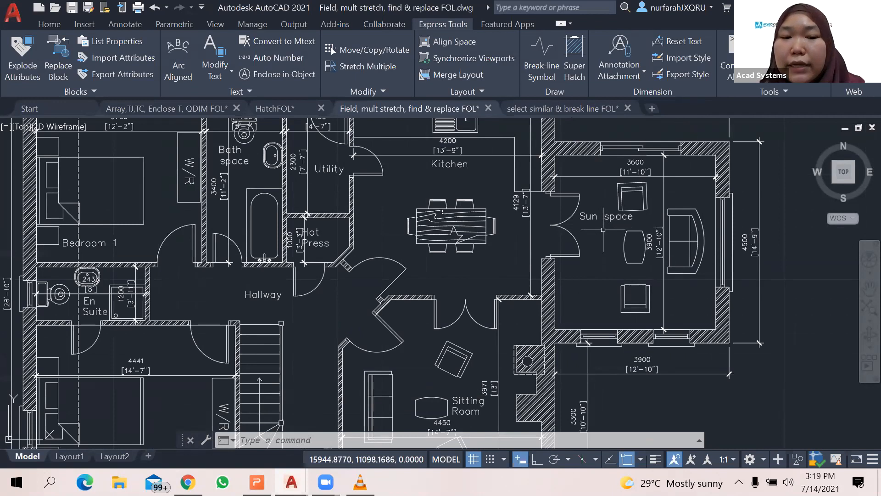
- Switch to the select similar & break line FOL drawing, pick one office chair and use Select Similar to select all matching chairs
left_click(562, 108)
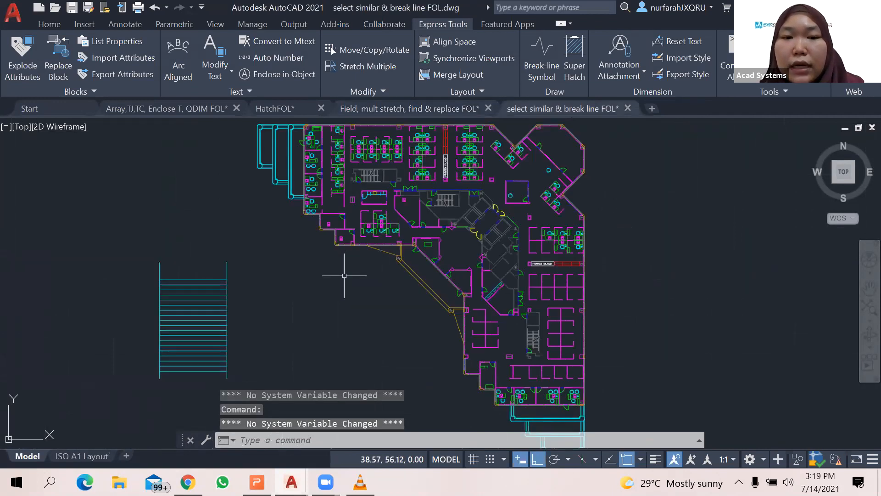
scroll(344, 276, "up", 2)
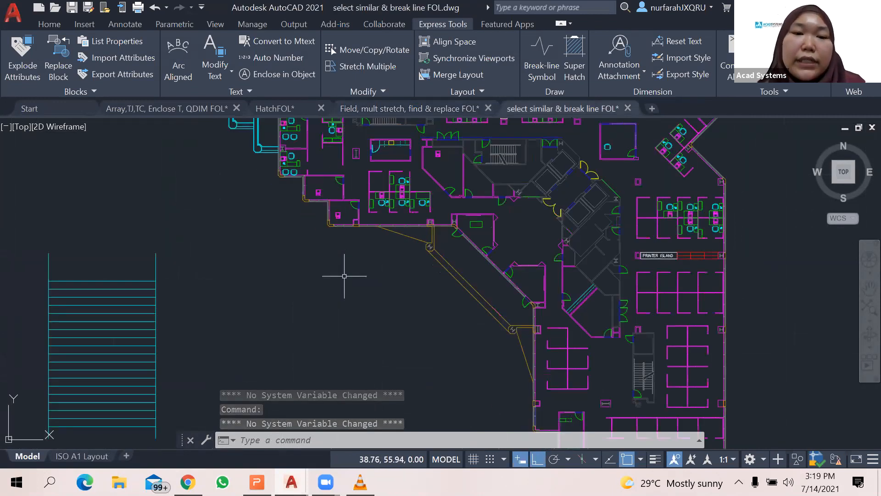
middle_click_drag(344, 276, 338, 306)
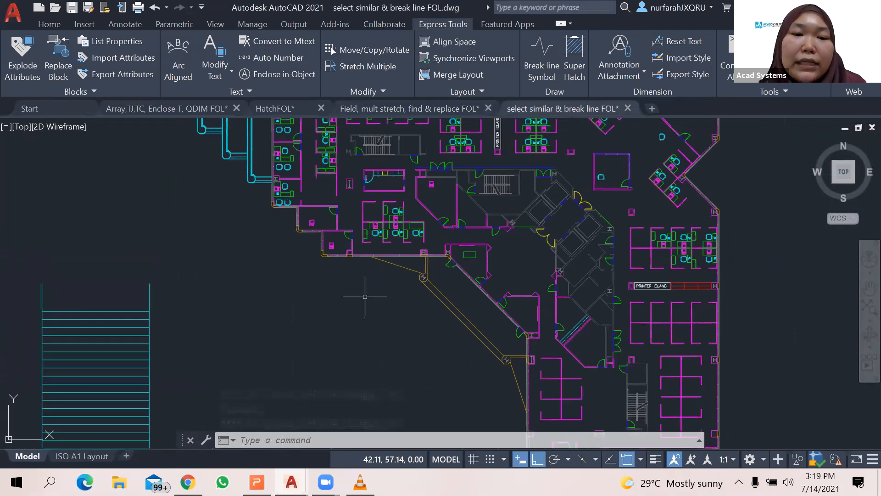
scroll(330, 192, "up", 2)
middle_click_drag(331, 192, 339, 270)
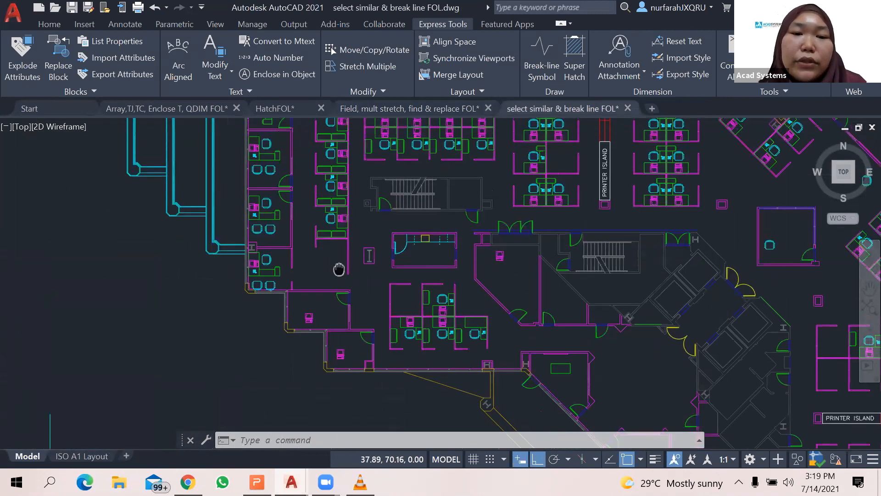
scroll(331, 217, "up", 2)
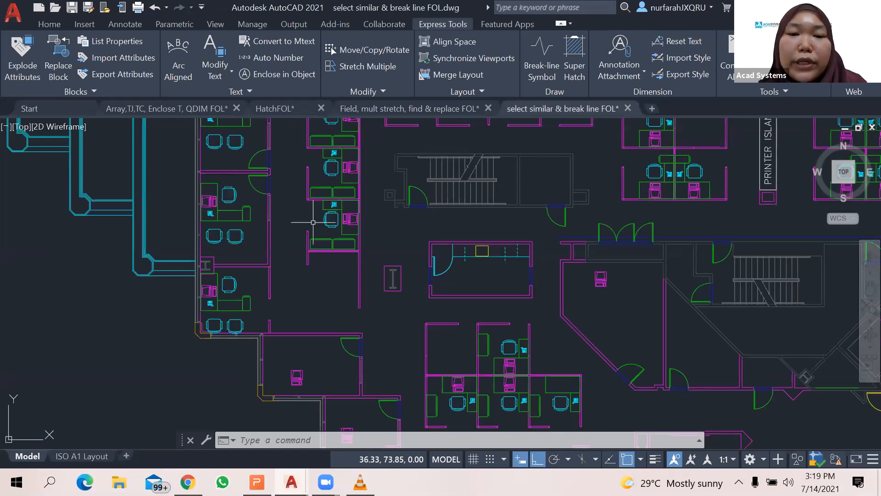
middle_click_drag(313, 222, 335, 248)
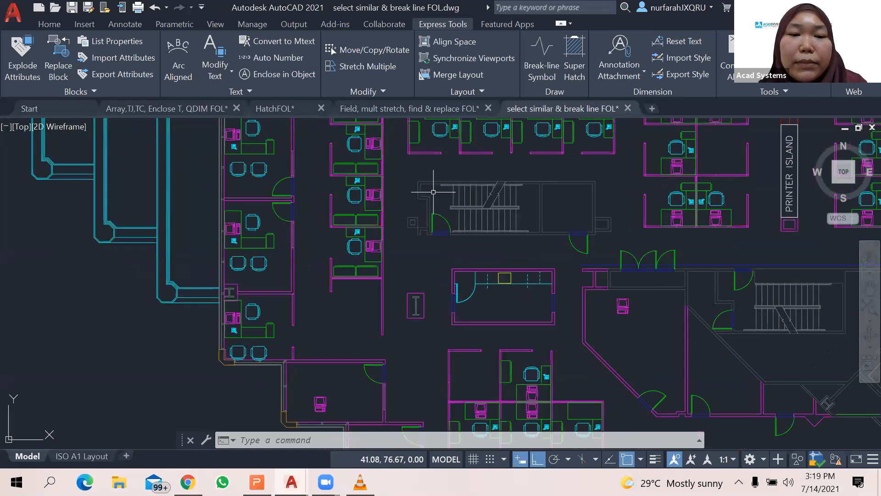
left_click(349, 247)
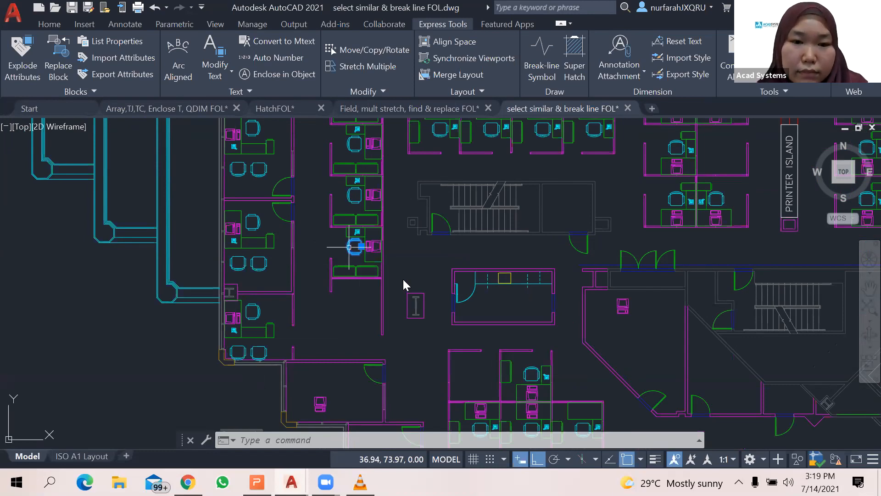
right_click(350, 156)
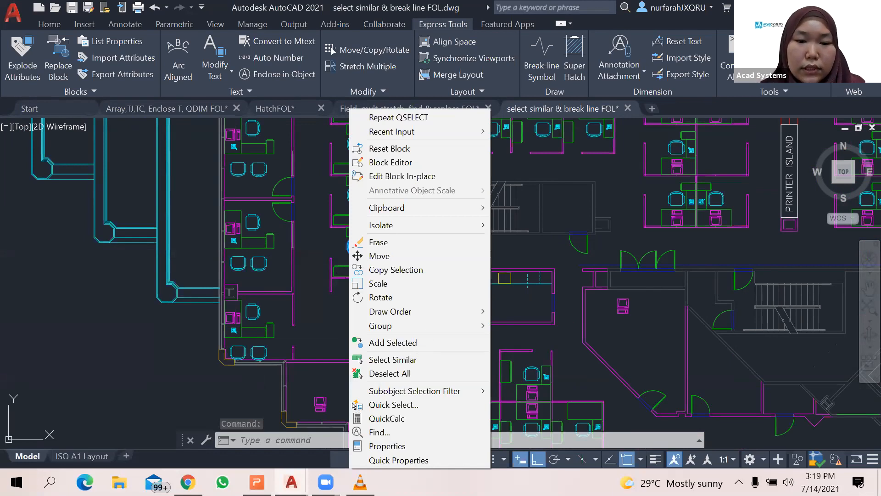
left_click(420, 360)
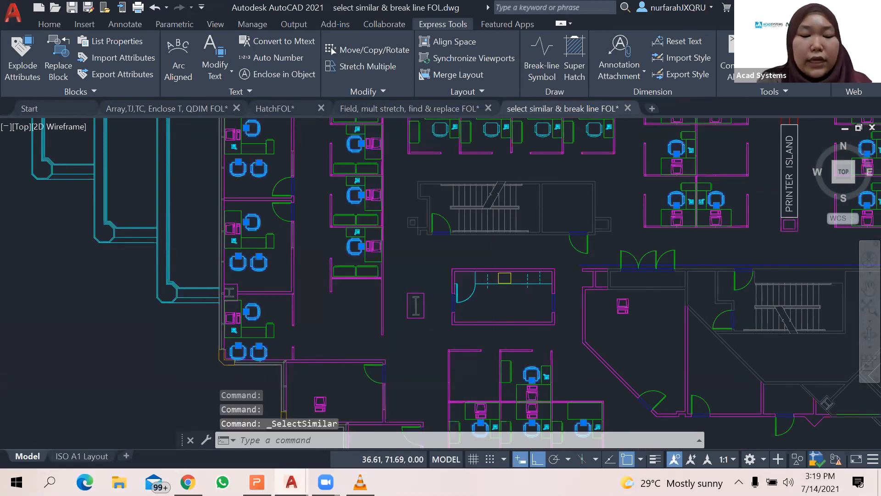
- Review the shared properties of the selected chair blocks, such as layer and block name, then close the Properties palette
scroll(338, 296, "down", 2)
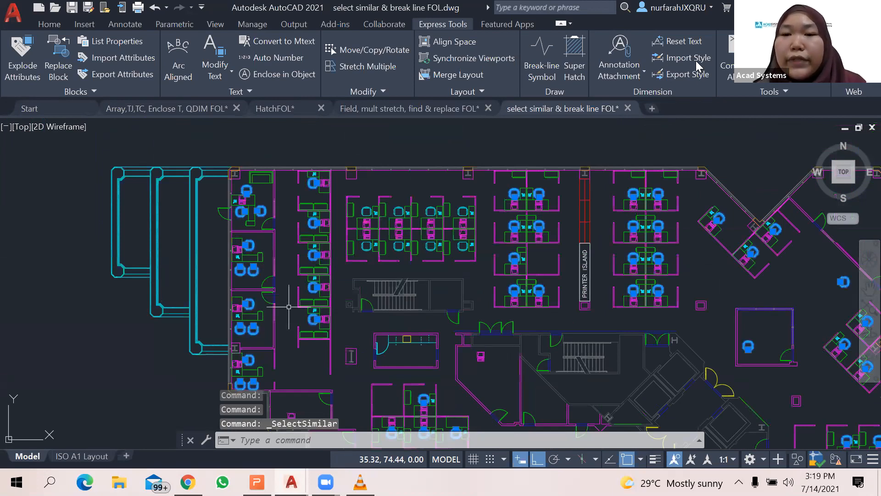
middle_click_drag(319, 346, 338, 298)
type("PR")
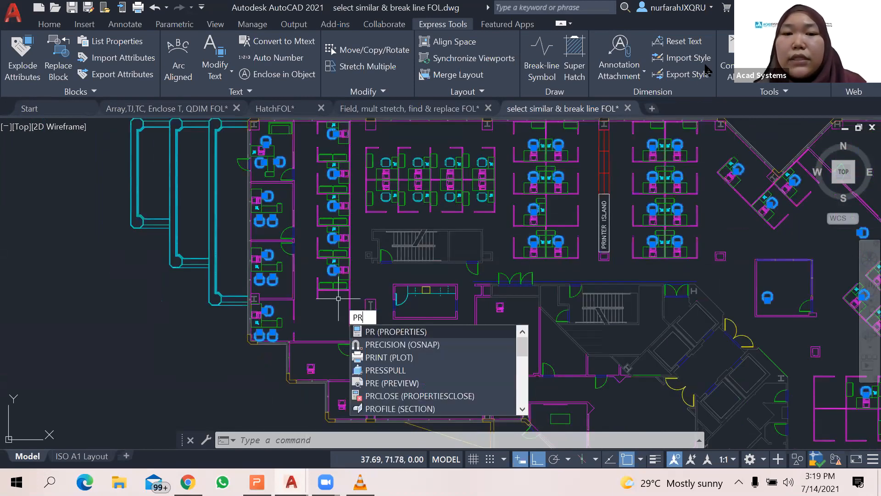
key("Return")
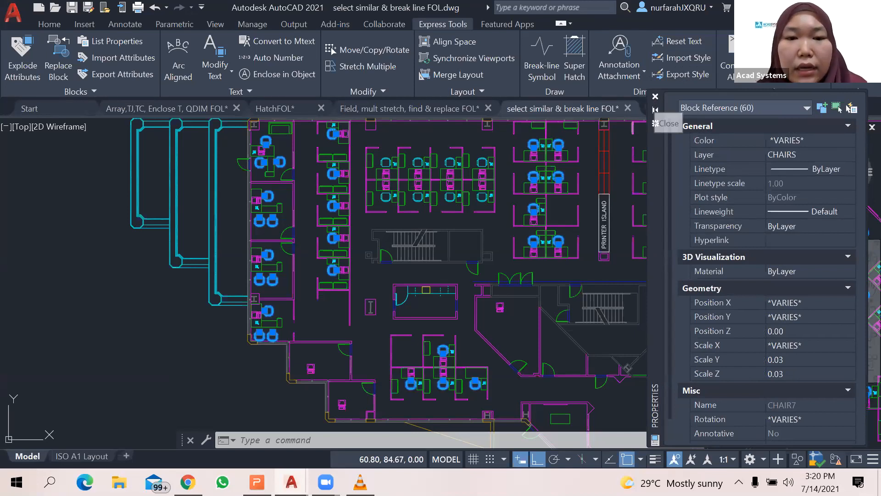
left_click(655, 96)
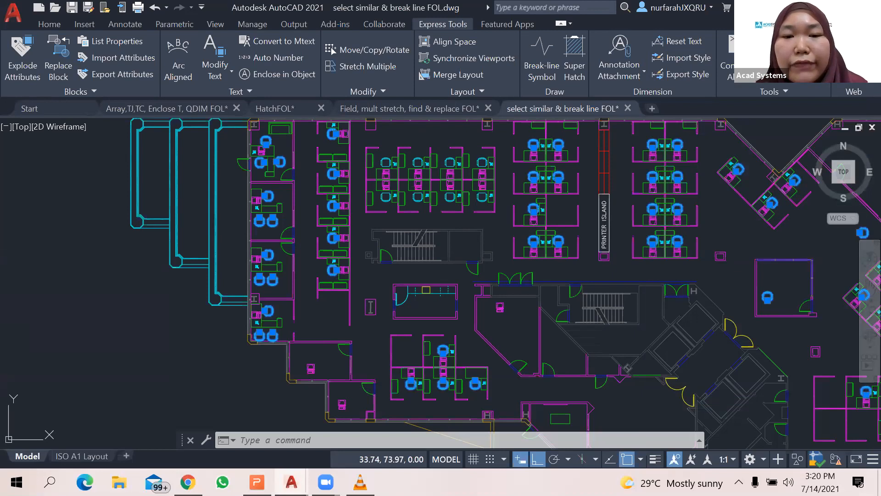
- Clear the chair selection and examine the break lines across the staircase above the small kitchenette
scroll(392, 278, "up", 4)
middle_click_drag(394, 264, 379, 279)
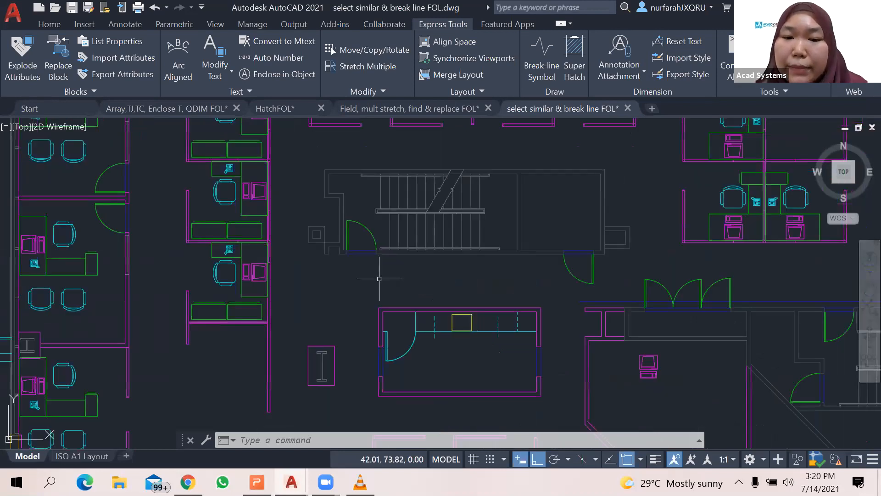
scroll(449, 258, "up", 5)
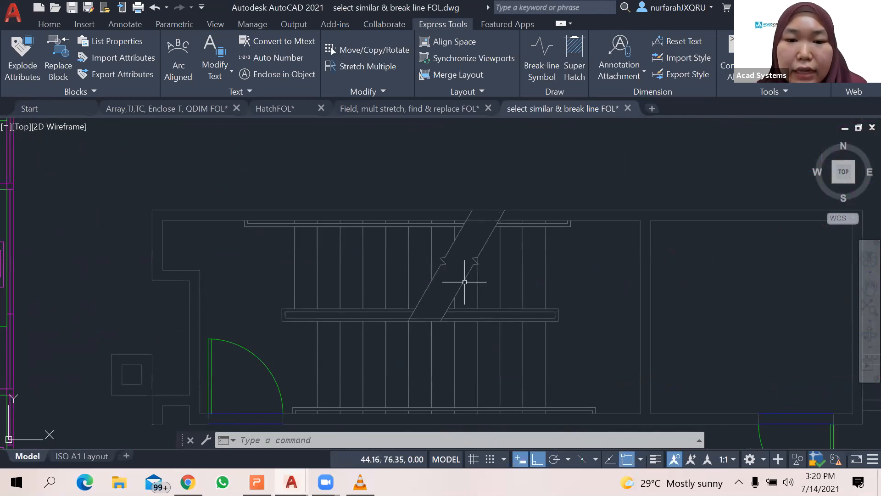
- Examine the break lines on the staircase, the surrounding offices, and the separate cyan stair lines outside the floor plan
scroll(471, 247, "up", 1)
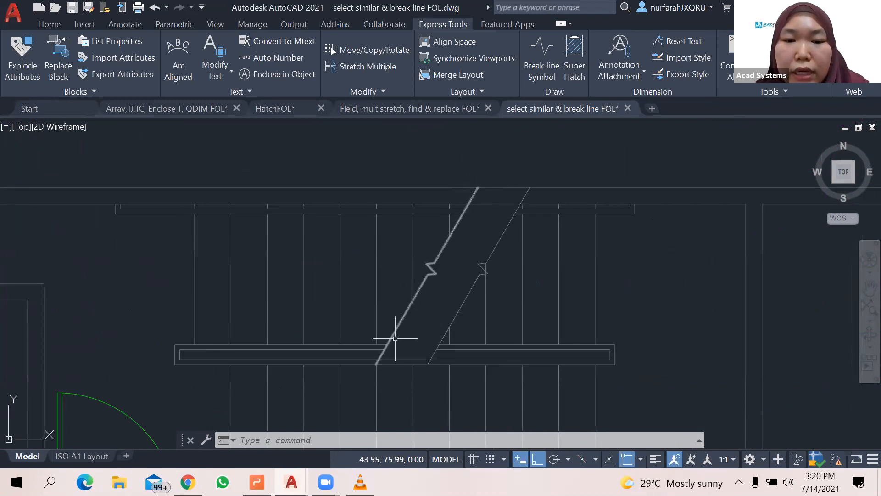
scroll(435, 299, "down", 2)
scroll(435, 300, "down", 2)
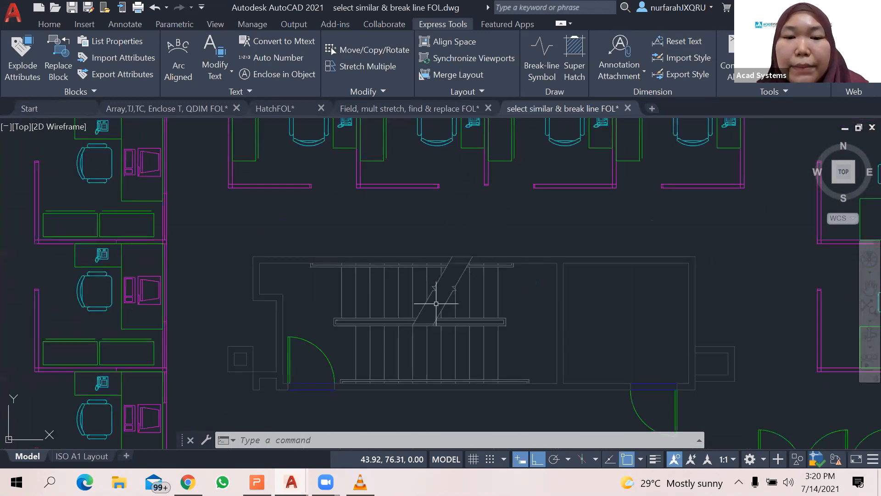
middle_click_drag(429, 317, 545, 233)
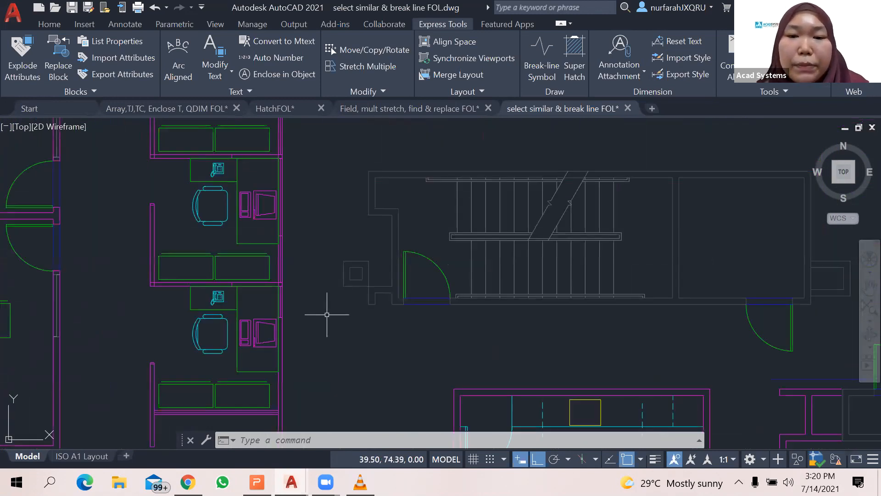
scroll(357, 314, "down", 2)
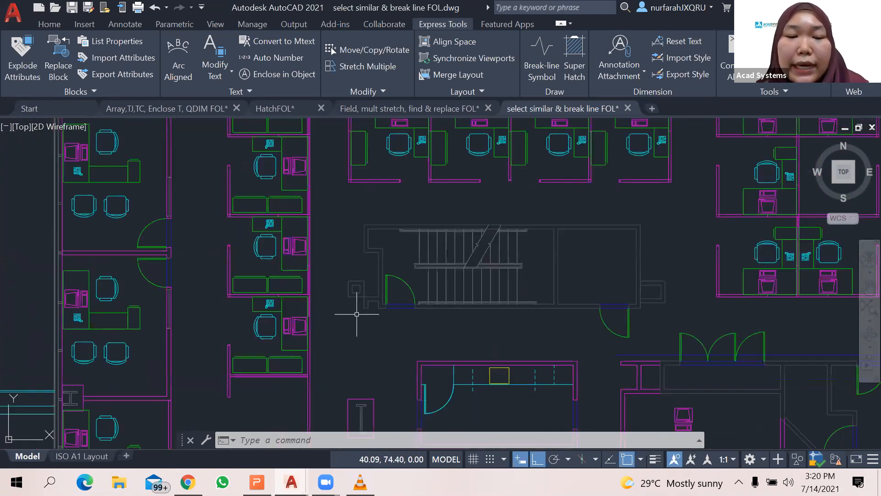
middle_click_drag(381, 335, 599, 309)
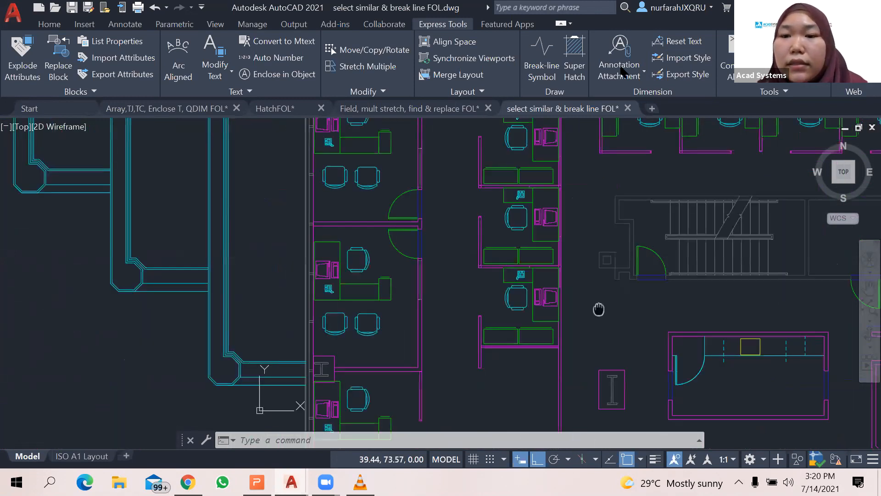
scroll(363, 295, "down", 8)
middle_click_drag(363, 295, 363, 218)
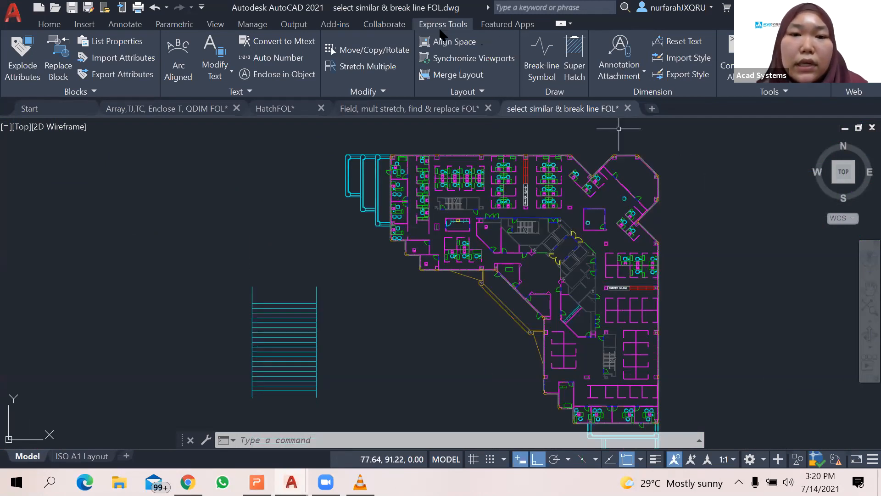
- Draw a break-line symbol across the upper ends of the cyan stair's two side lines, placing the symbol at the midpoint
left_click(530, 57)
middle_click_drag(270, 265, 290, 150)
scroll(290, 150, "up", 2)
left_click(265, 157)
left_click(368, 157)
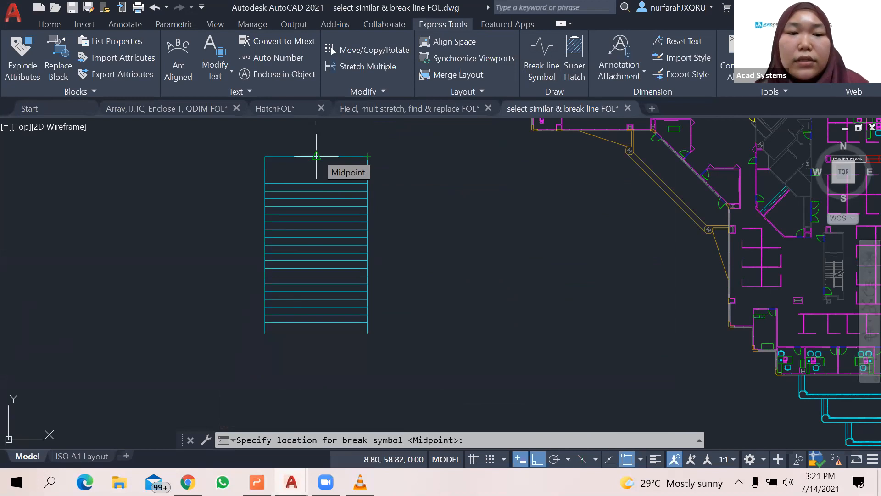
left_click(316, 156)
scroll(380, 141, "up", 2)
middle_click_drag(316, 187, 355, 205)
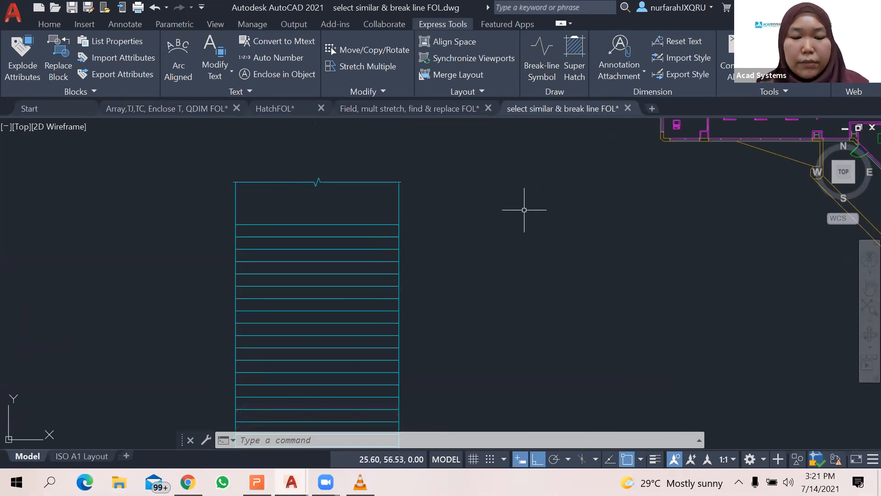
- Break the uppermost tread line of the cyan stair between a point near its left end and its midpoint
type("brea")
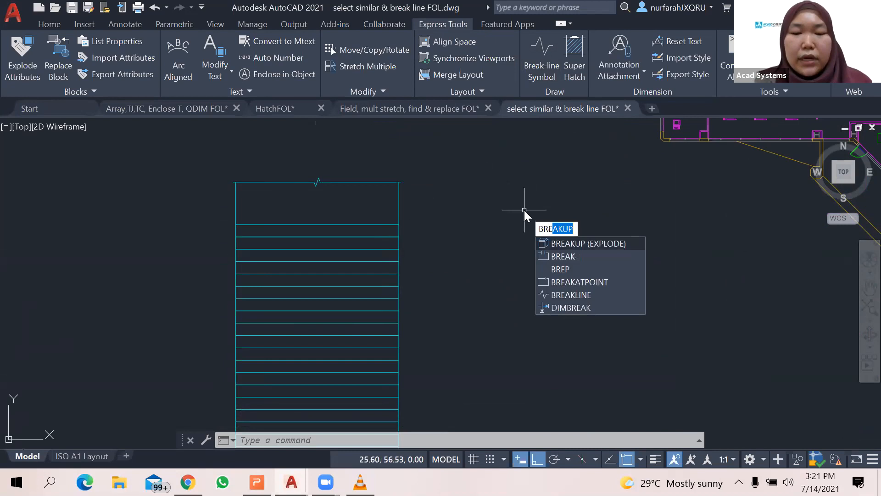
type("k")
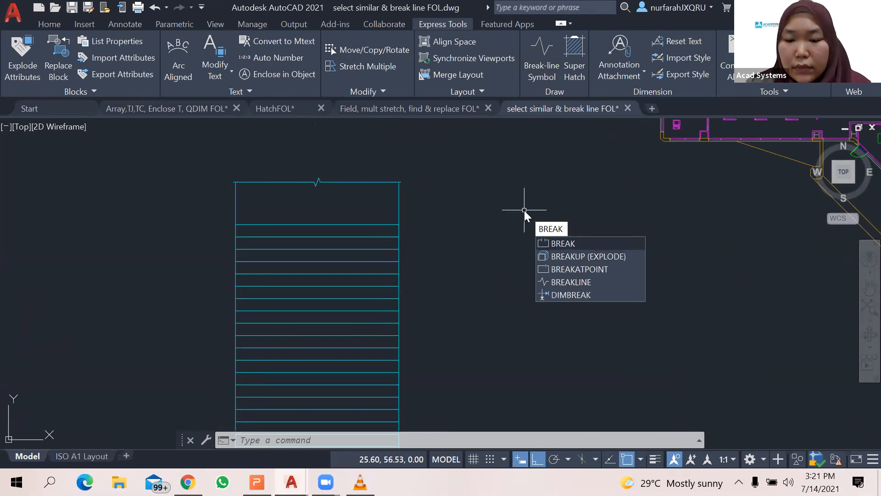
key("Return")
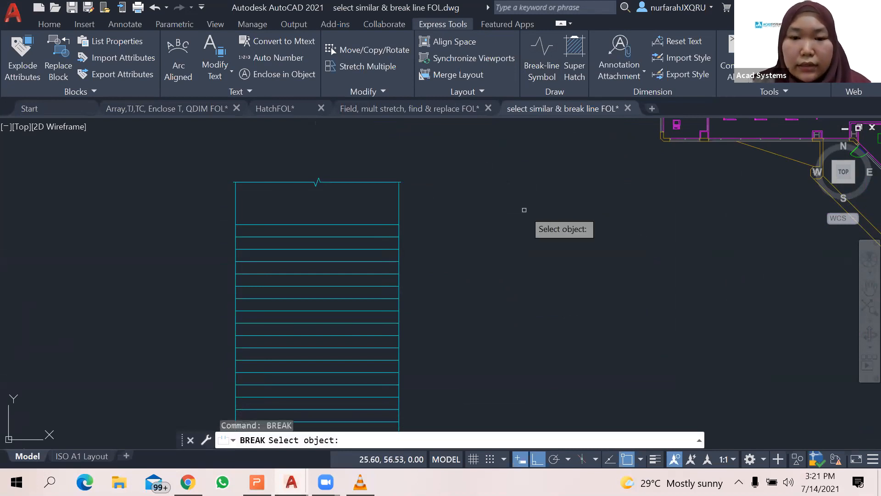
left_click(272, 224)
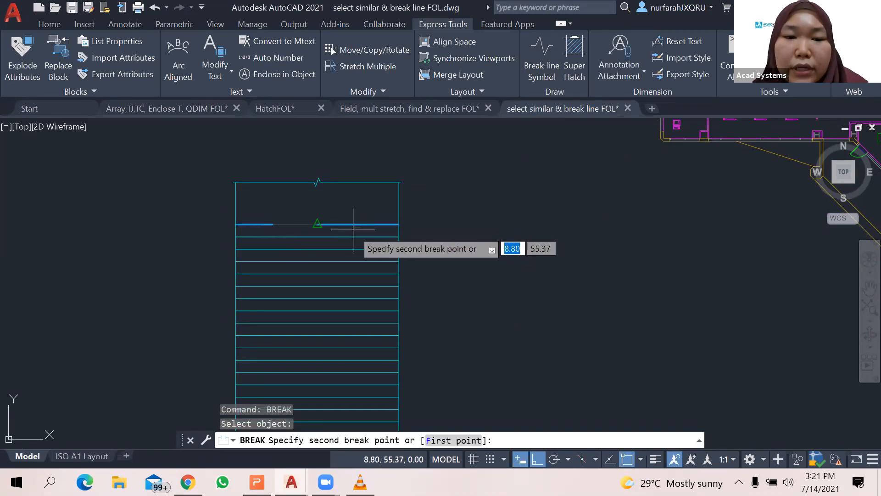
left_click(318, 224)
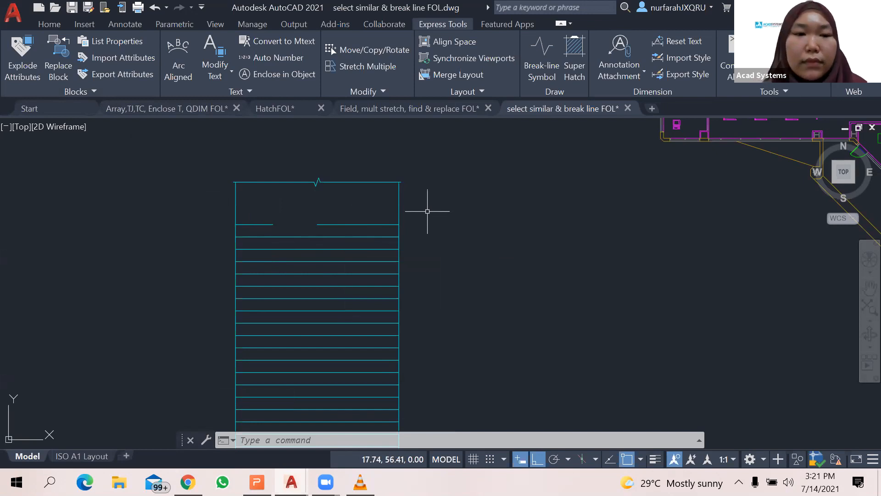
scroll(547, 207, "down", 5)
scroll(473, 282, "down", 2)
mouse_move(547, 207)
middle_mouse_down()
mouse_move(473, 281)
mouse_move(413, 266)
middle_mouse_up()
scroll(473, 281, "up", 2)
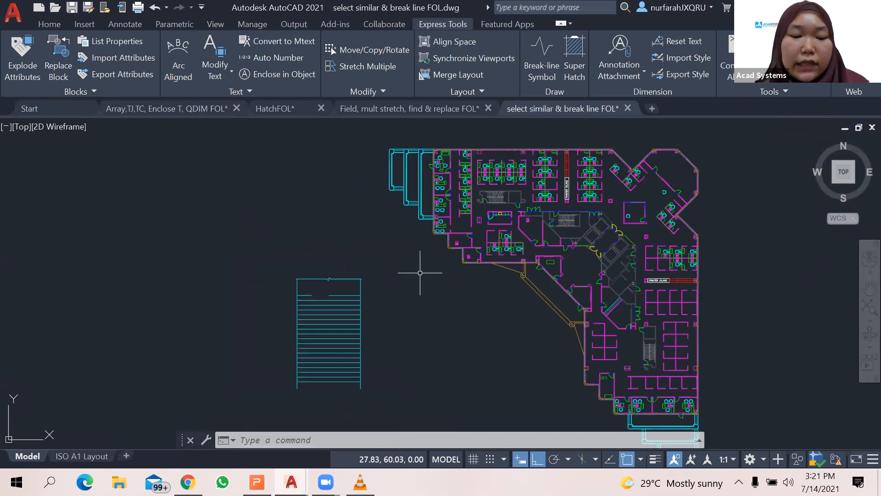
key("Escape")
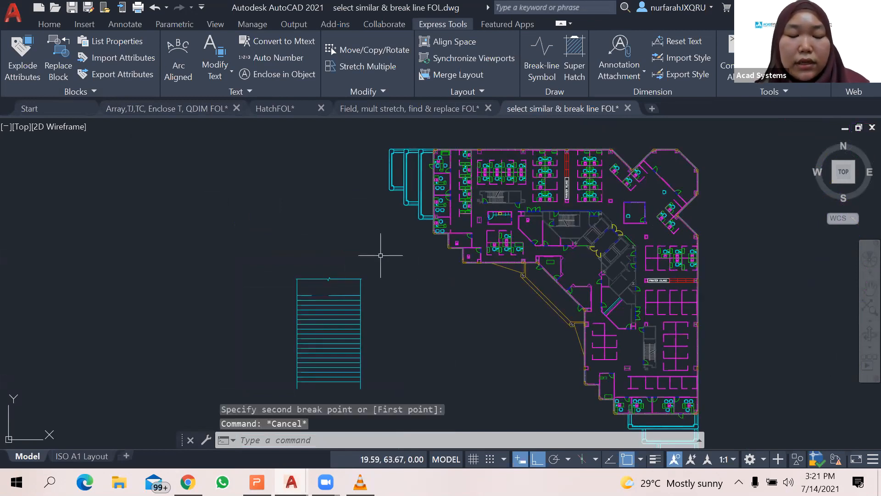
- Use Quick Select on the entire drawing with object type Multiple to select all objects whose layer equals FURNITURE
type("q")
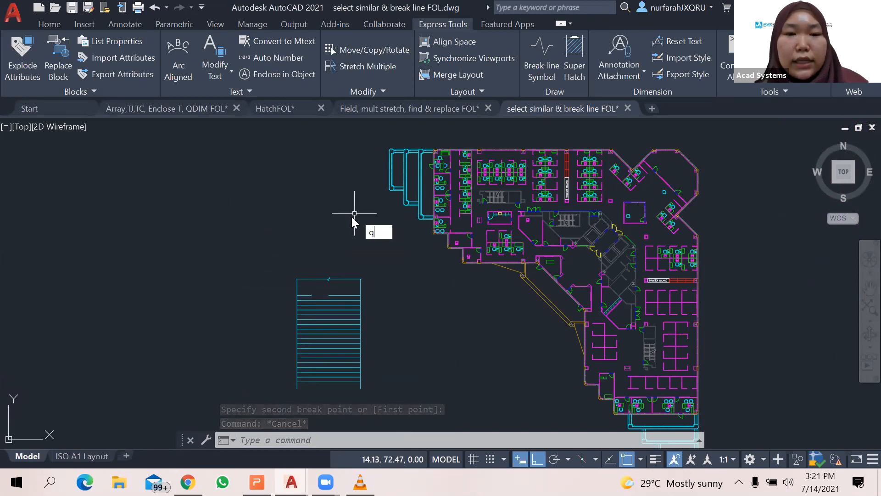
type("se")
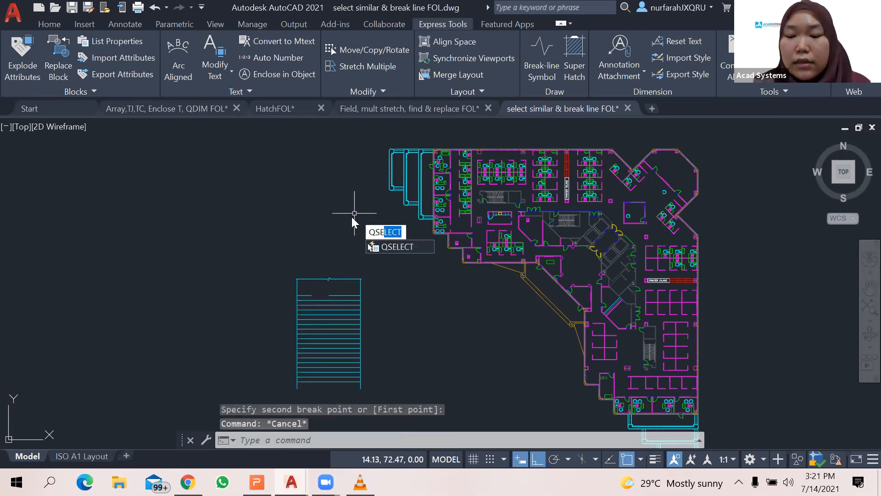
key("Return")
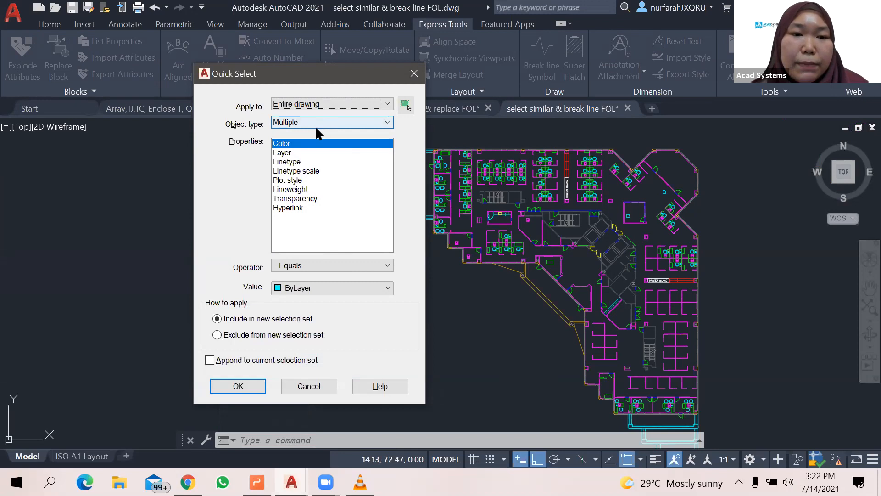
left_click(282, 154)
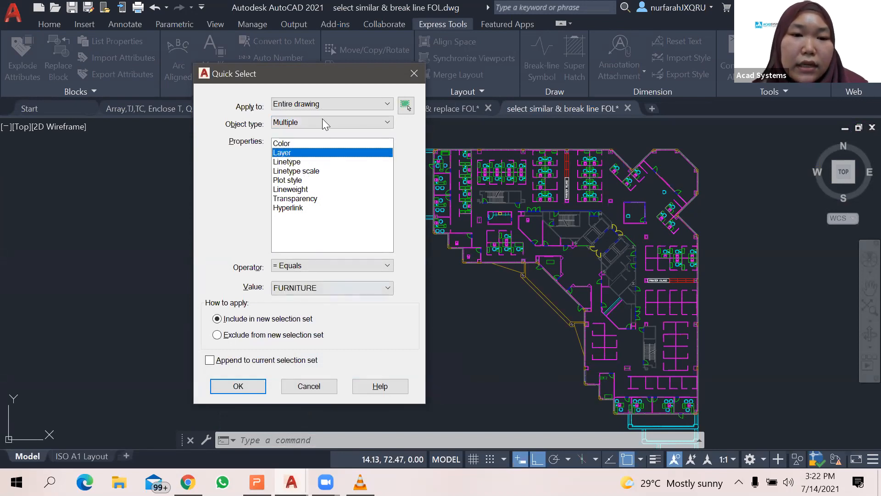
left_click(331, 287)
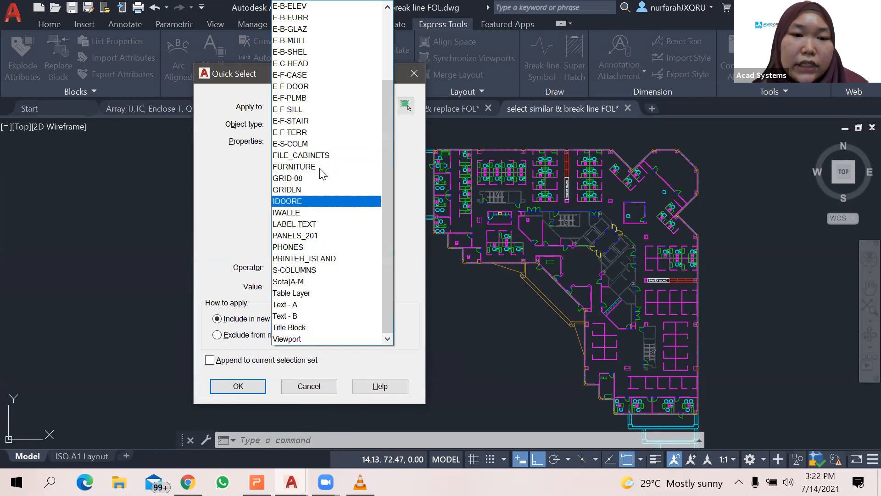
left_click(320, 168)
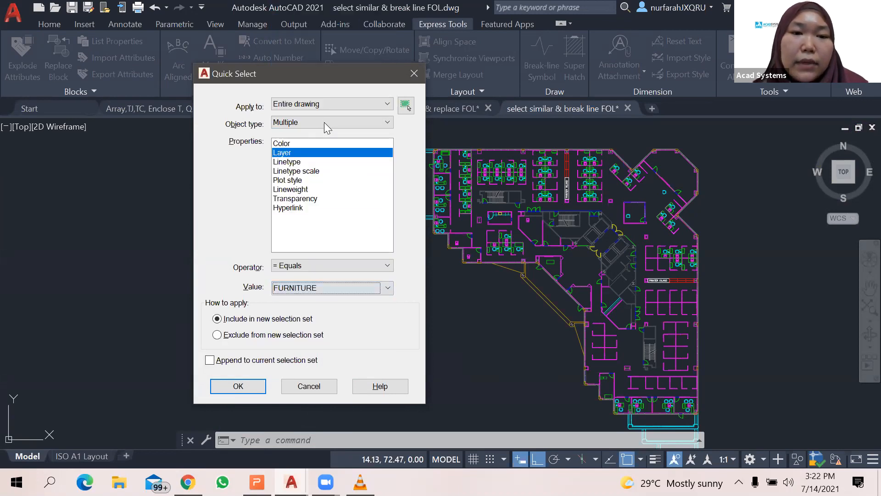
left_click(322, 126)
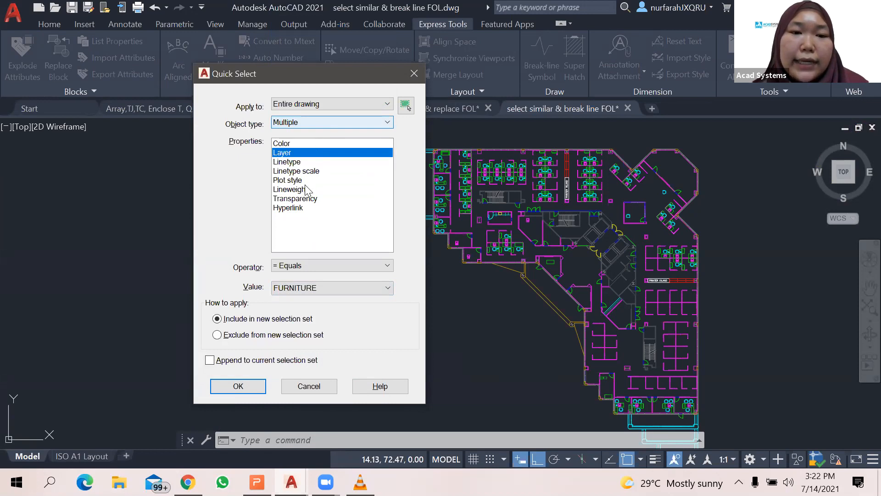
left_click(317, 122)
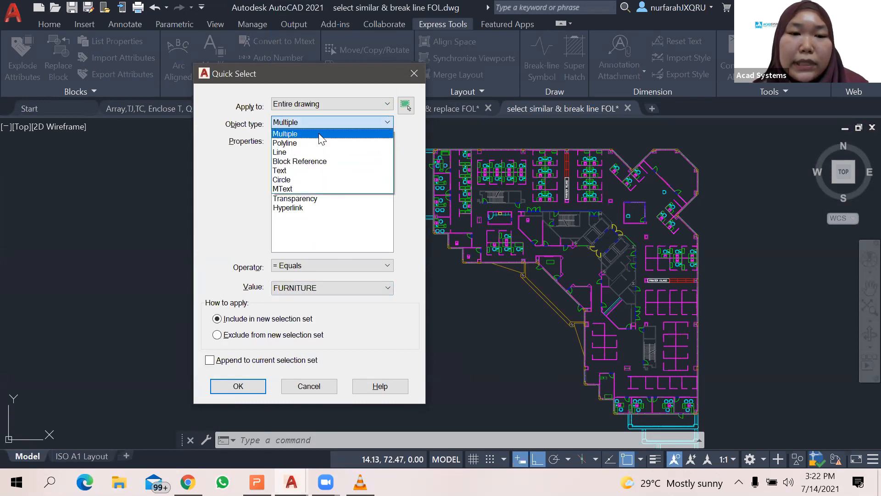
left_click(320, 135)
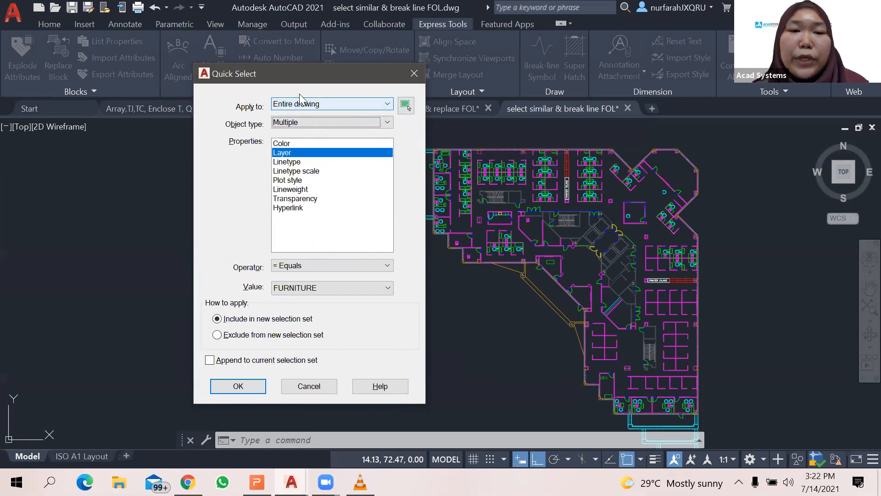
left_click(248, 387)
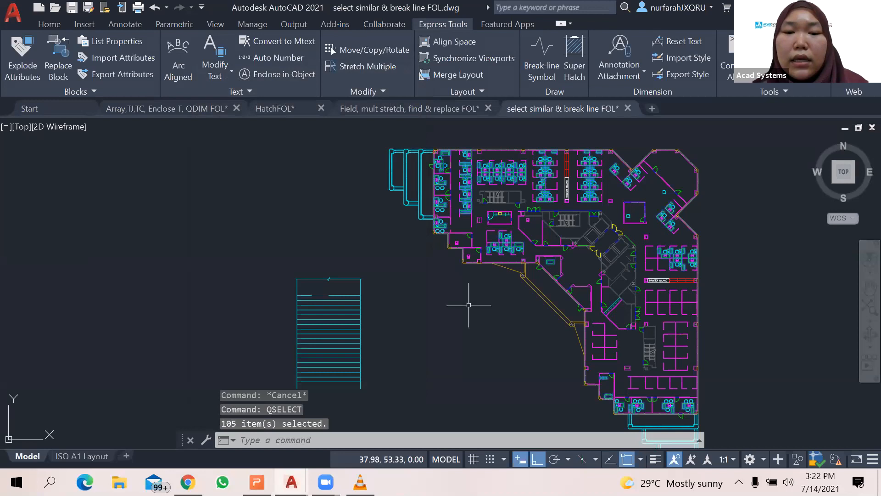
- Examine the selected furniture across the floor plan and clear the selection
mouse_move(469, 305)
middle_mouse_down()
mouse_move(415, 321)
mouse_move(421, 333)
middle_mouse_up()
scroll(454, 325, "up", 2)
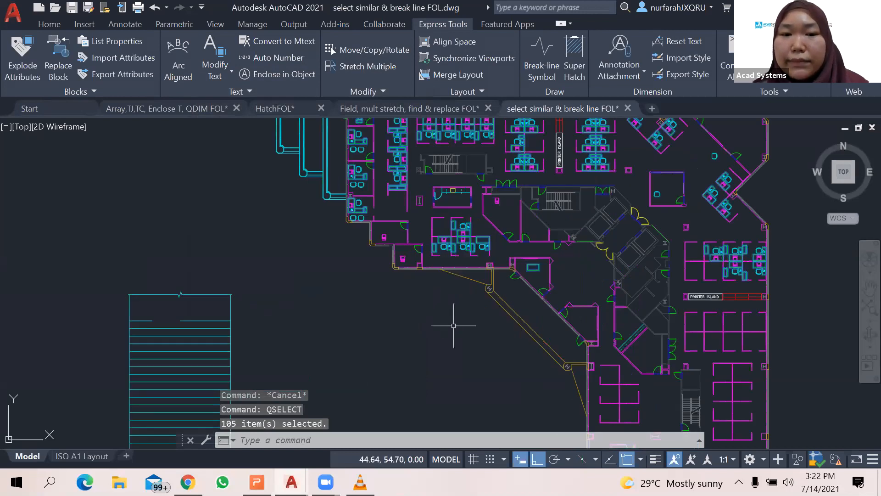
scroll(453, 325, "down", 2)
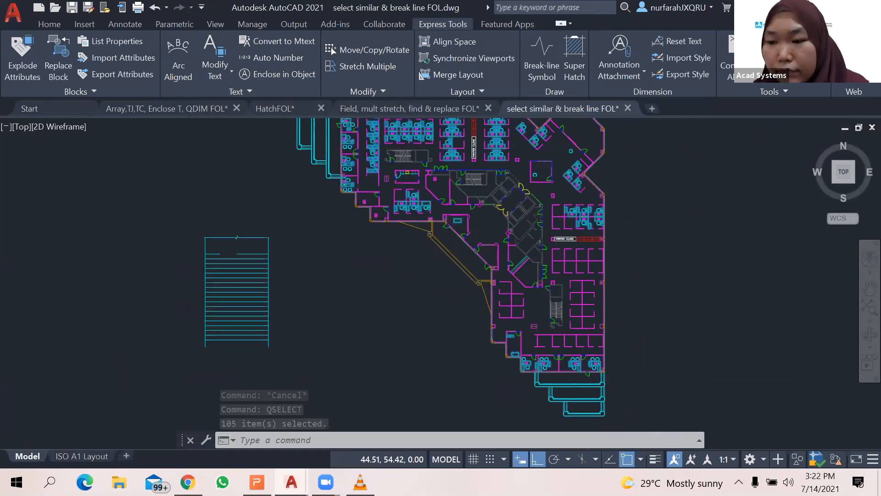
scroll(407, 258, "up", 2)
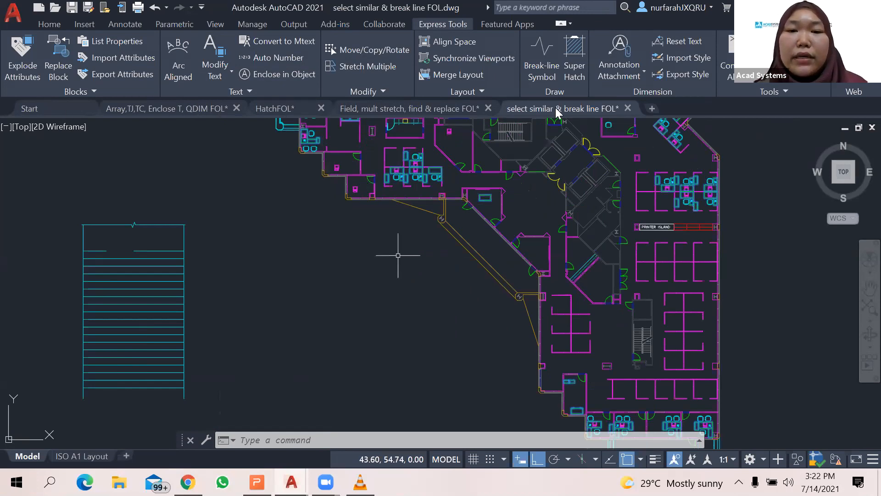
scroll(398, 255, "down", 2)
key("Escape")
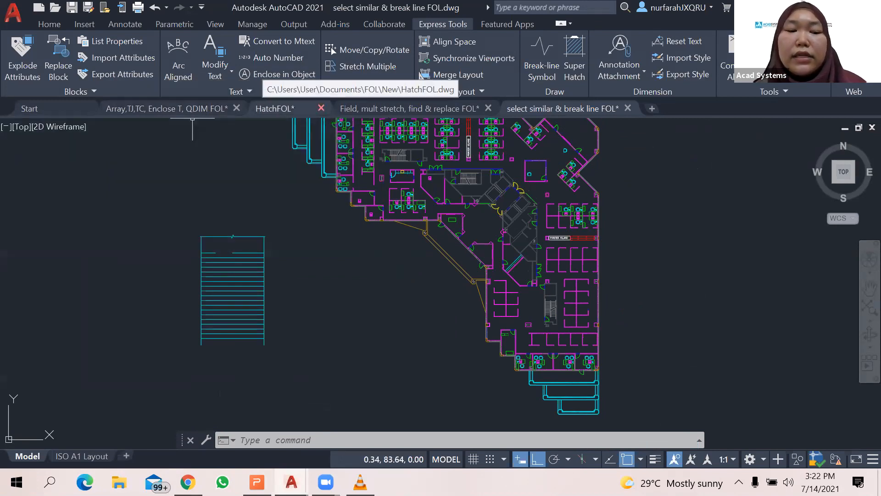
- Revisit the HatchFOL and Field, mult stretch, find & replace FOL drawings, and switch to the Array,TJ,TC, Enclose T, QDIM FOL drawing
left_click(275, 108)
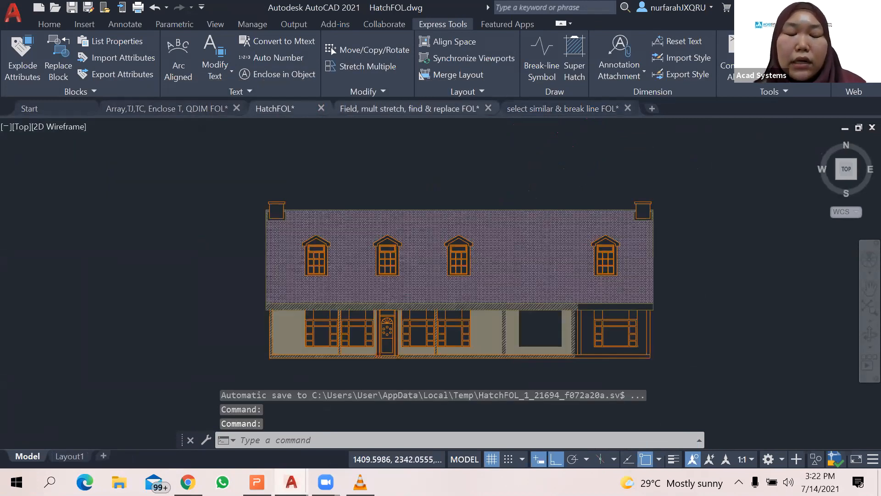
left_click(409, 108)
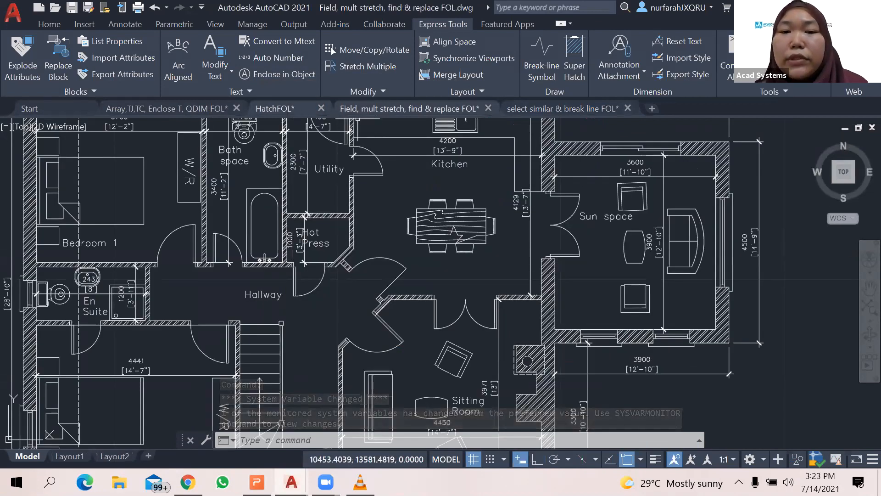
mouse_move(289, 109)
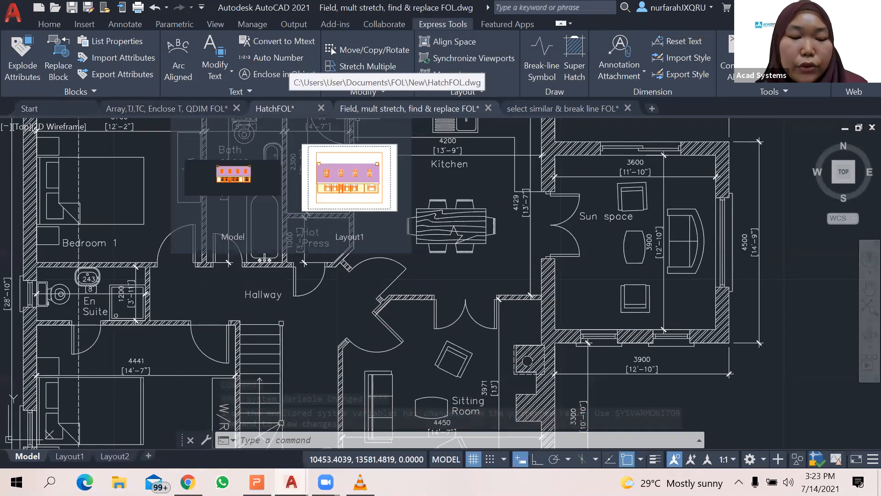
left_click(289, 109)
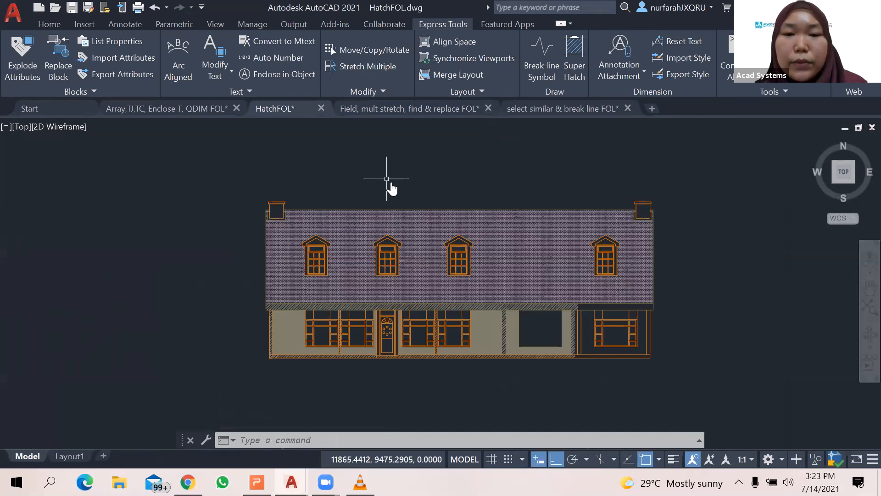
key("ctrl+Tab")
key("ctrl+Tab")
key("ctrl+Tab")
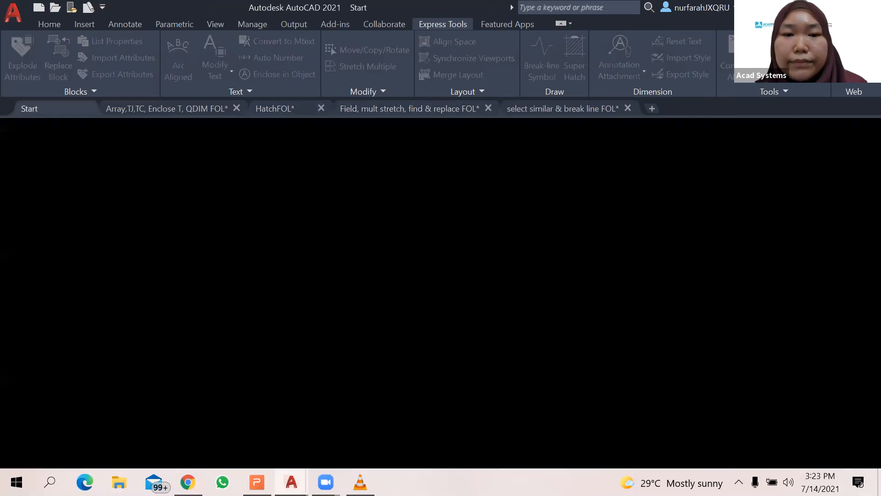
key("ctrl+Tab")
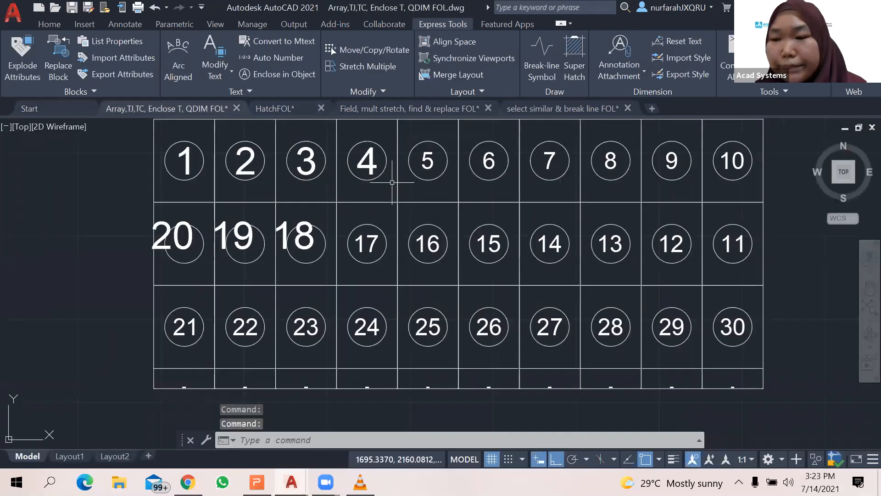
- Switch to the select similar & break line FOL drawing and cancel any active command
key("ctrl+Tab")
key("ctrl+Tab")
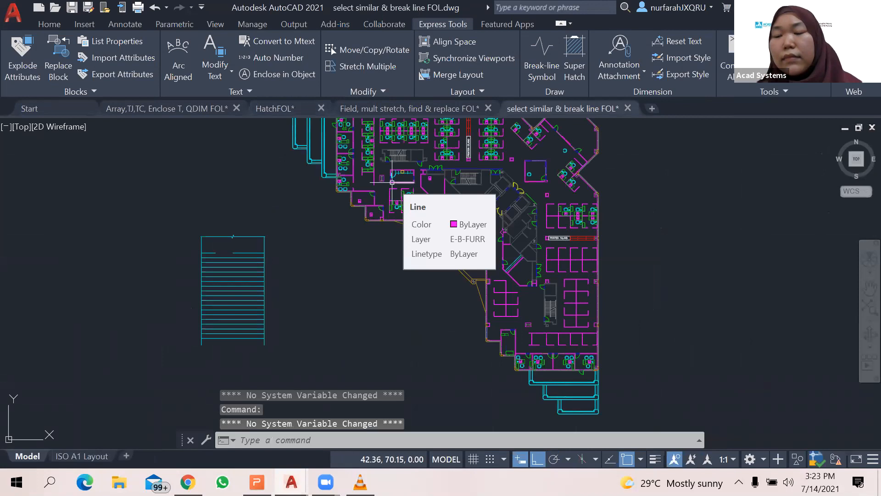
key("Escape")
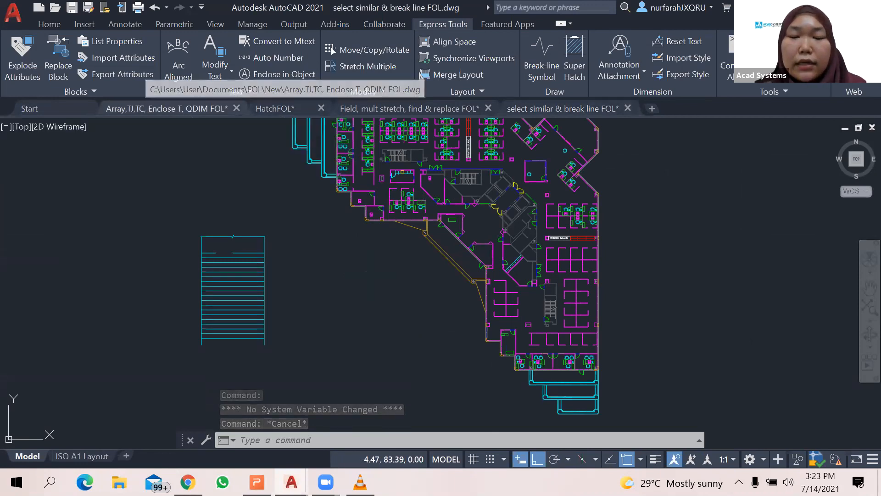
- Return to the Array,TJ,TC, Enclose T, QDIM FOL drawing and list the properties of the rectangular cell around number 10
left_click(166, 109)
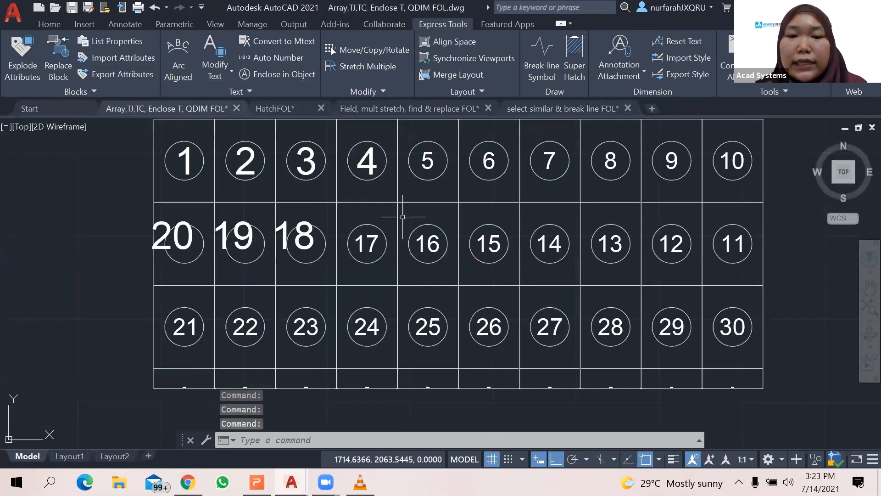
scroll(403, 217, "down", 2)
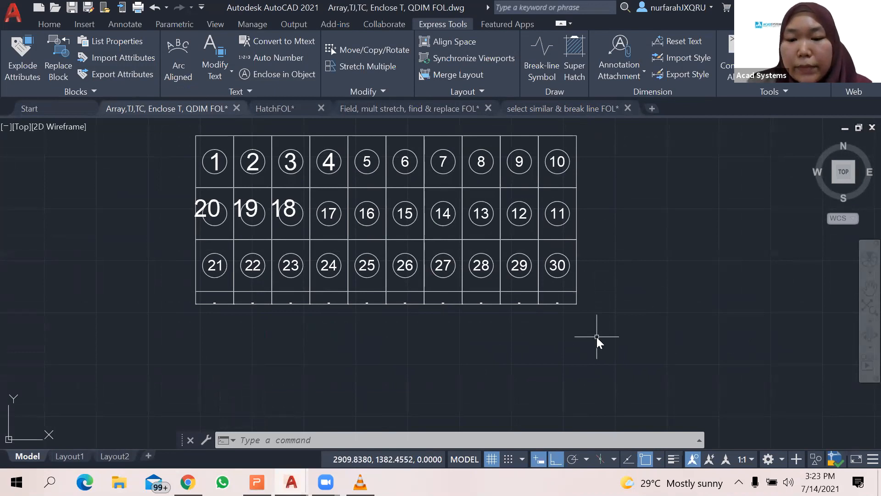
type("LI")
key("Return")
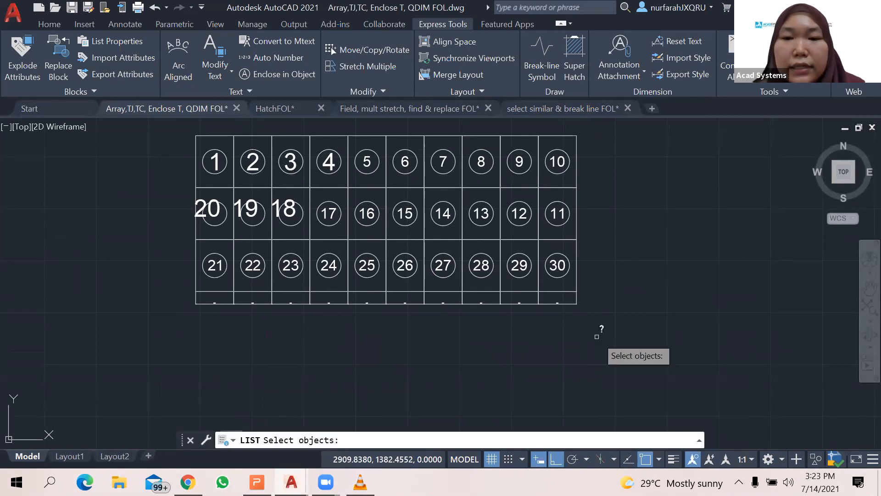
left_click(583, 127)
left_click(572, 142)
key("Return")
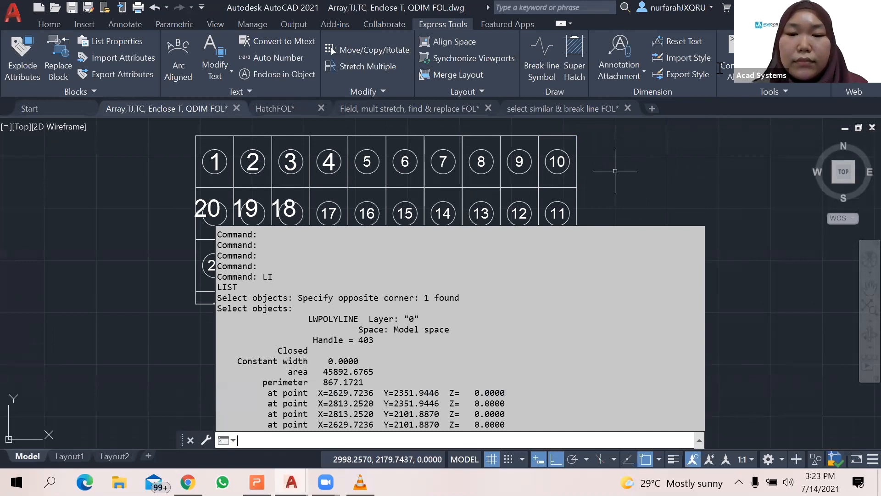
key("Escape")
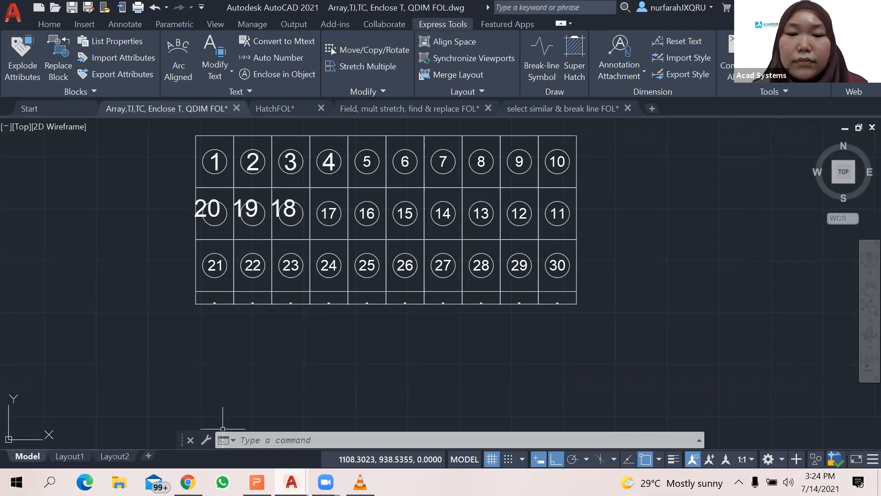
- Switch to Chrome, look through the upcoming online lessons on the Acad Systems home page, and open the Customize Curtain with Revit event
mouse_move(291, 482)
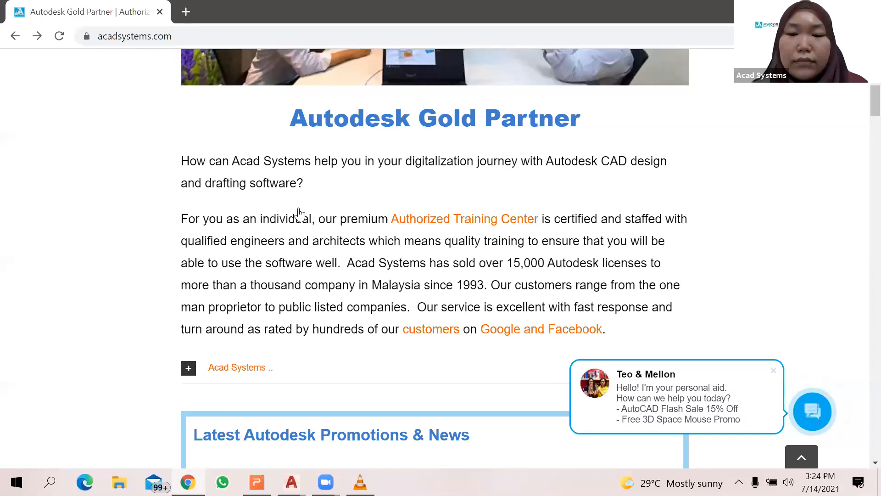
scroll(298, 213, "down", 8)
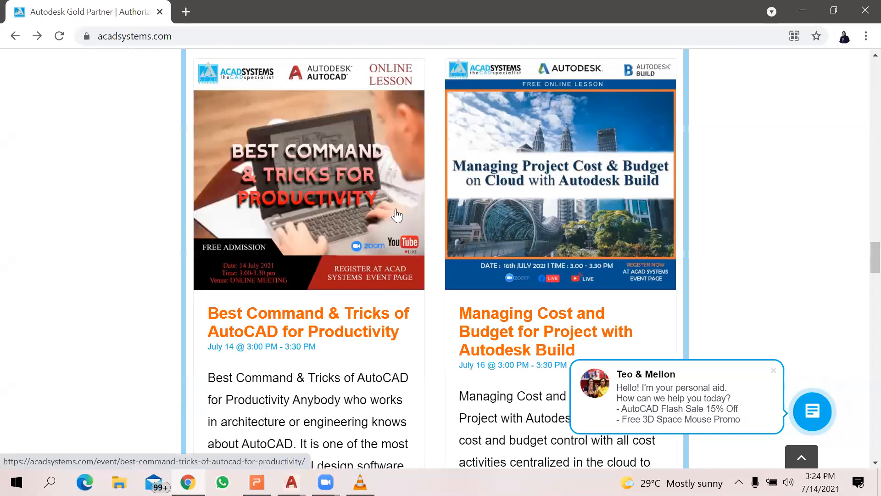
scroll(388, 216, "down", 10)
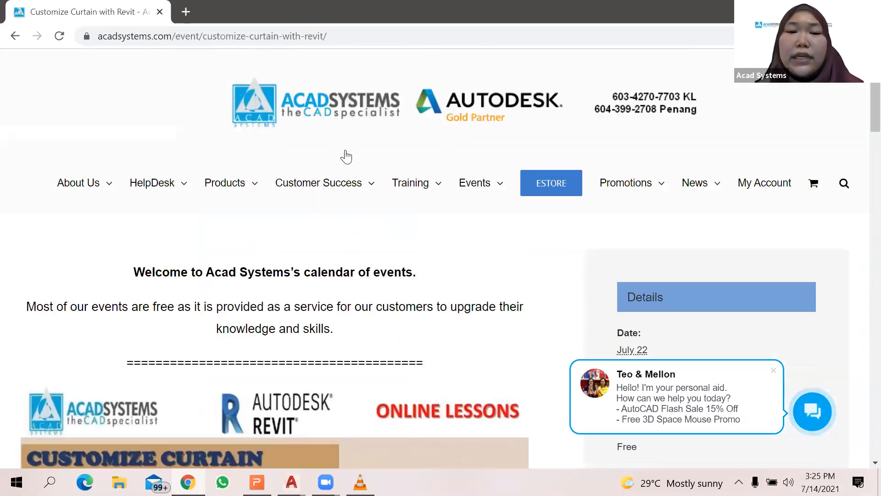
- Review the Customize Curtain with Revit event's poster, registration section, description and schedule, and return to the home page
scroll(344, 153, "down", 10)
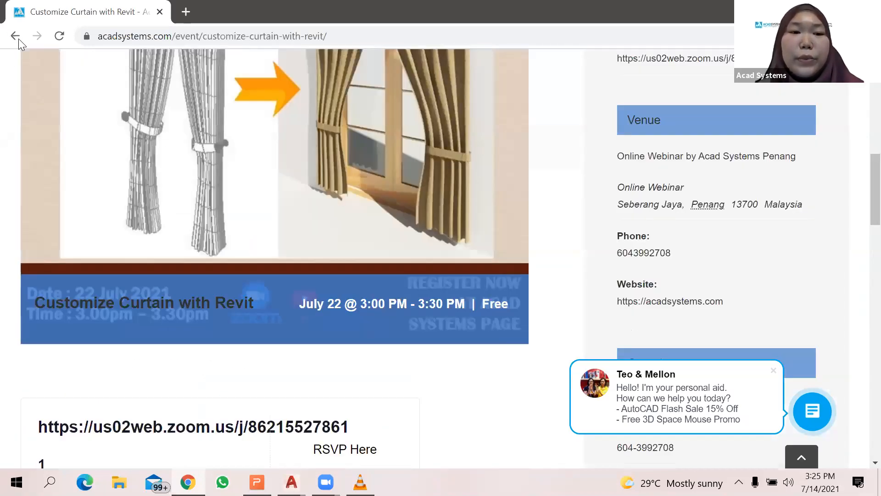
key("Page_Down")
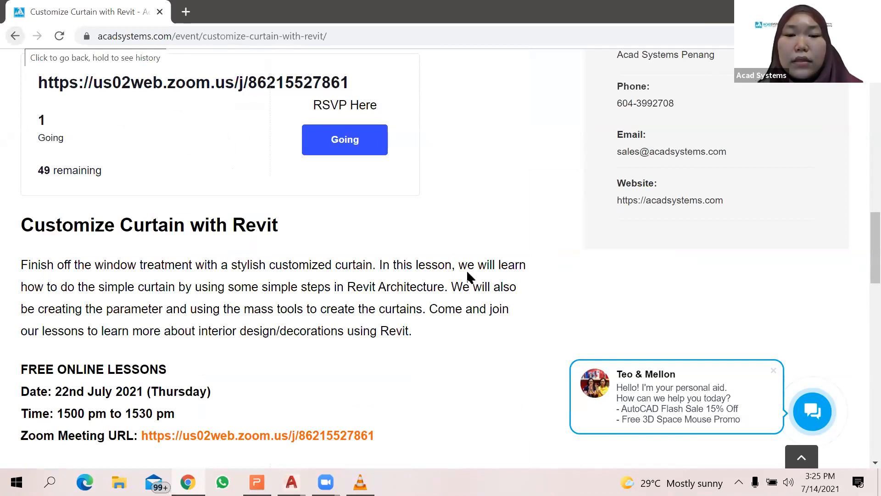
scroll(467, 269, "up", 8)
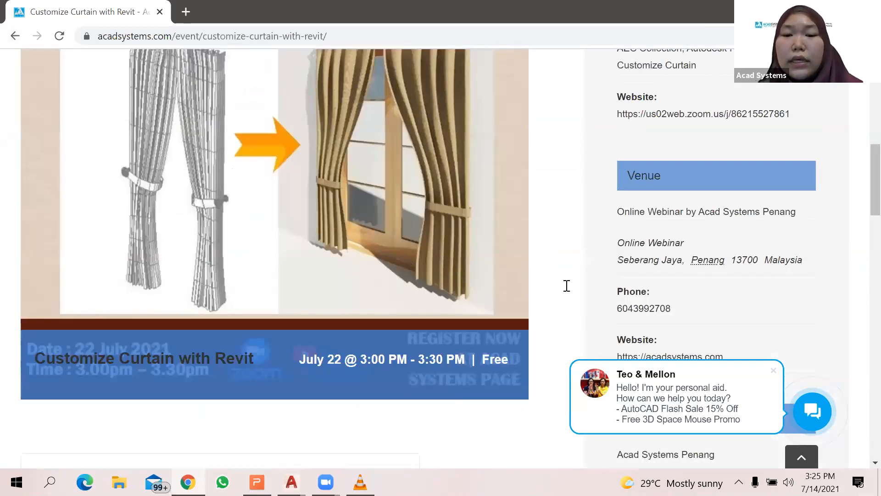
scroll(565, 289, "up", 6)
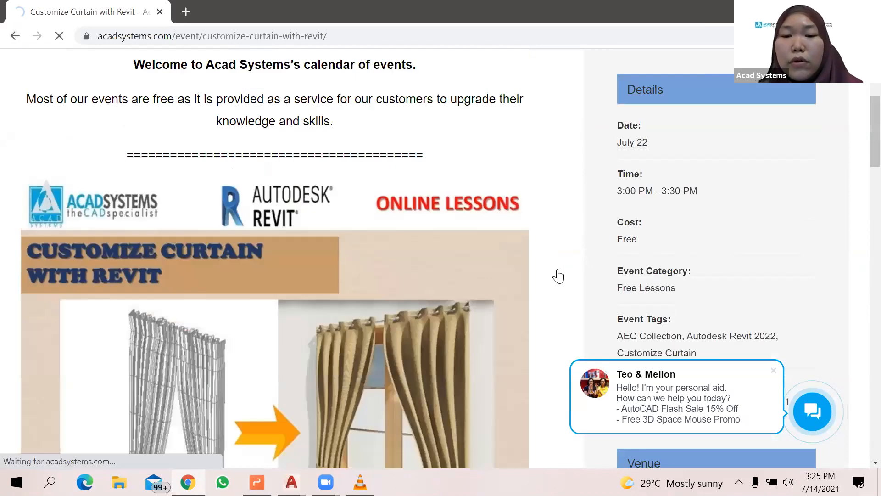
- Look through the rest of the home page's lessons and browse the videos on the Acad Systems Sdn Bhd YouTube channel
scroll(560, 271, "down", 2)
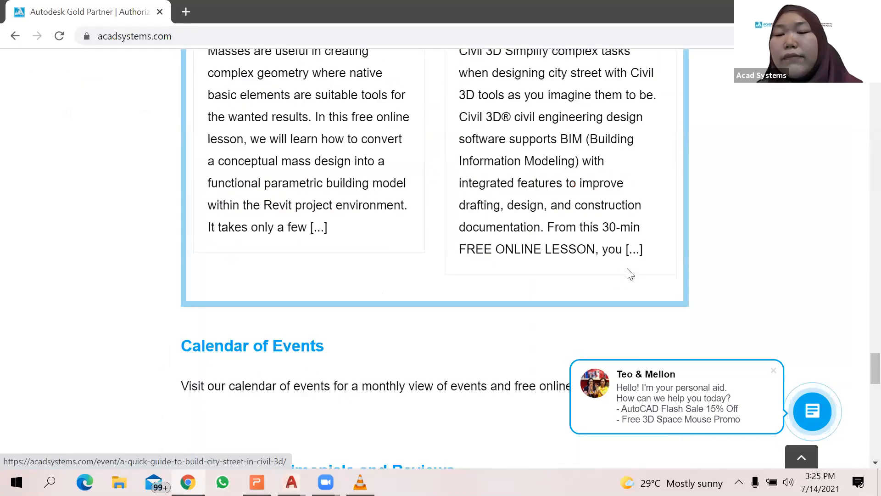
left_click(626, 274)
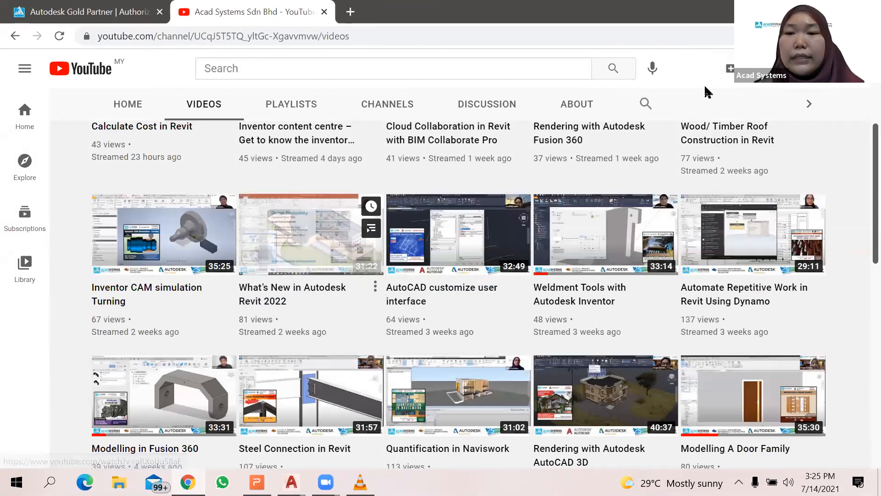
scroll(704, 88, "up", 5)
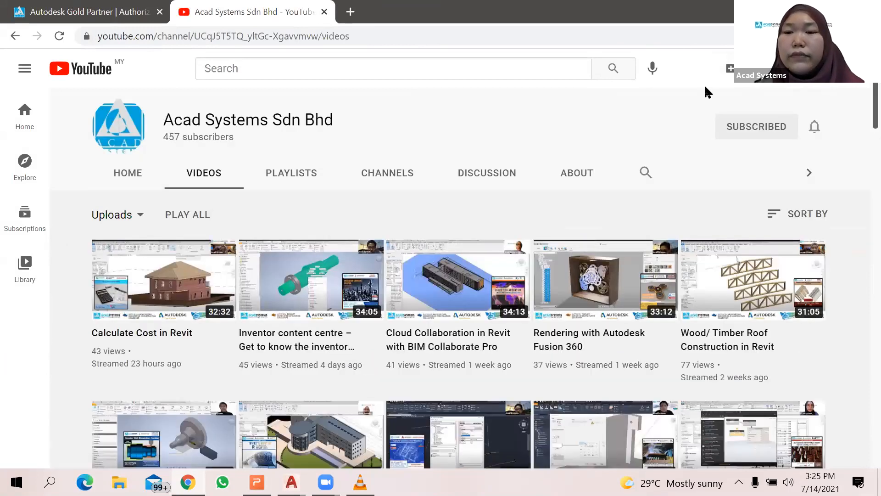